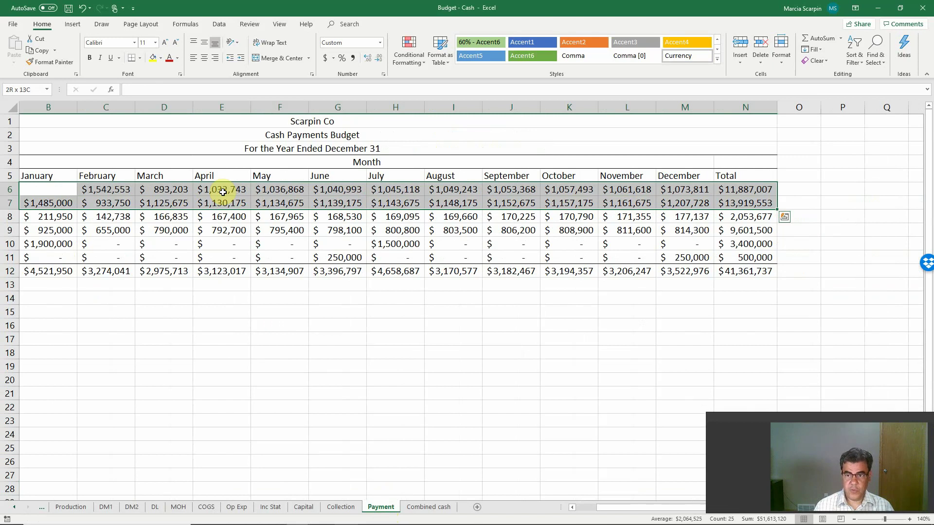
Clear all monthly and total amounts in B6:N12 of the cash payments budget, keeping the row labels
key("Delete")
key("Left")
key("Right")
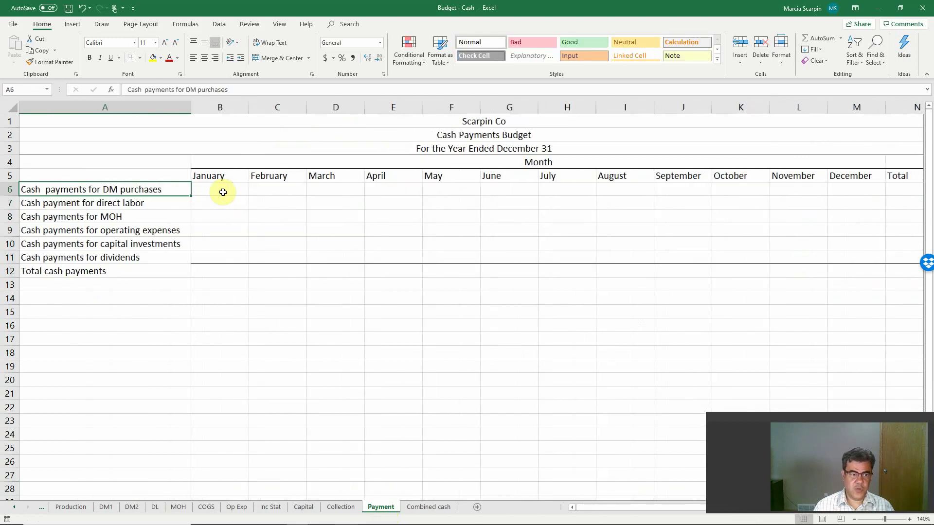
Review the Combined cash, Payment and Collection sheets, and examine January's credit sales on the Sales sheet
left_click(428, 506)
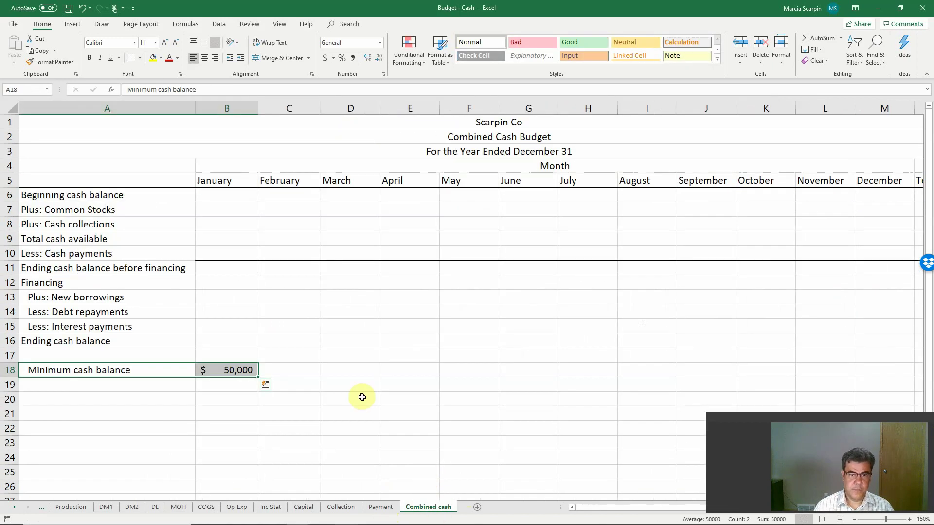
left_click(375, 507)
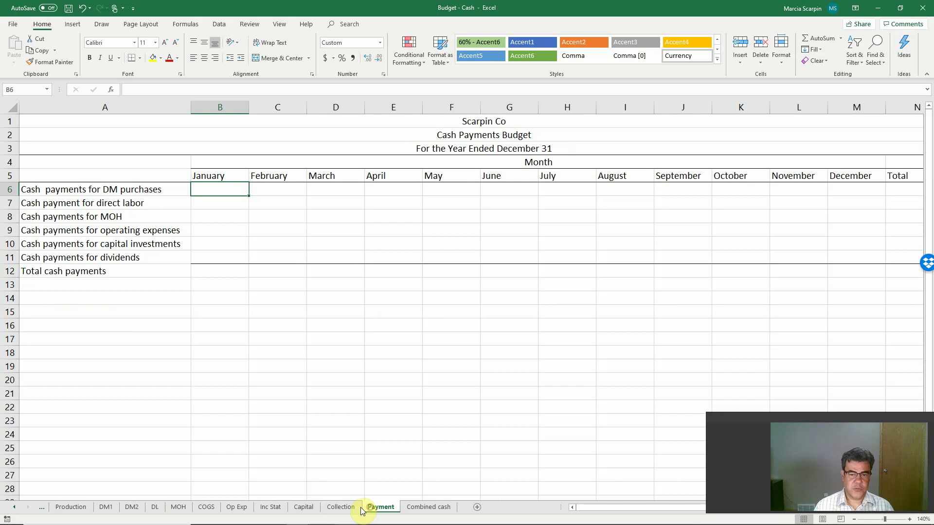
left_click(349, 508)
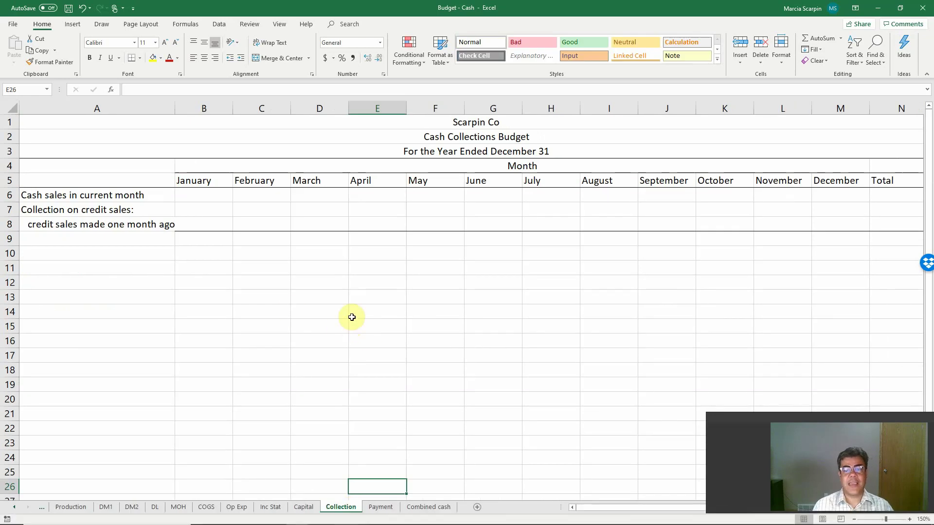
left_click(14, 507)
left_click(61, 507)
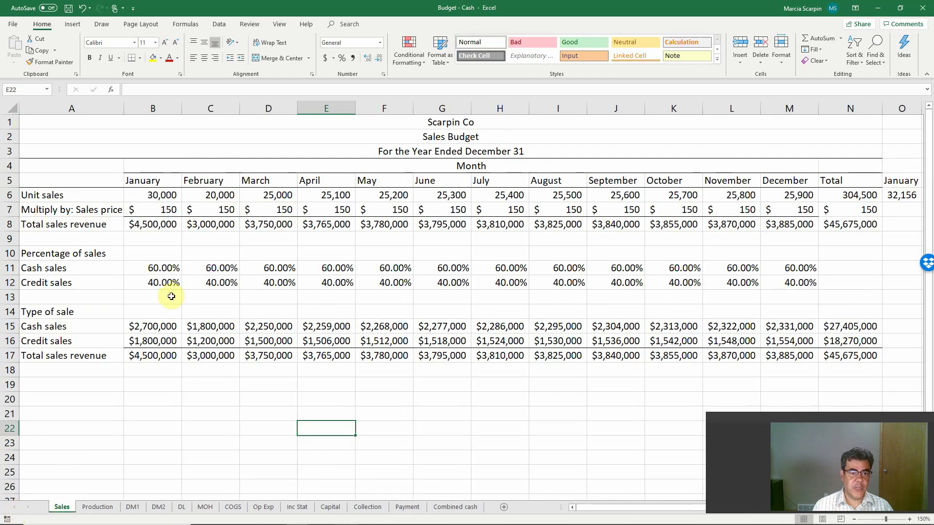
left_click(135, 341)
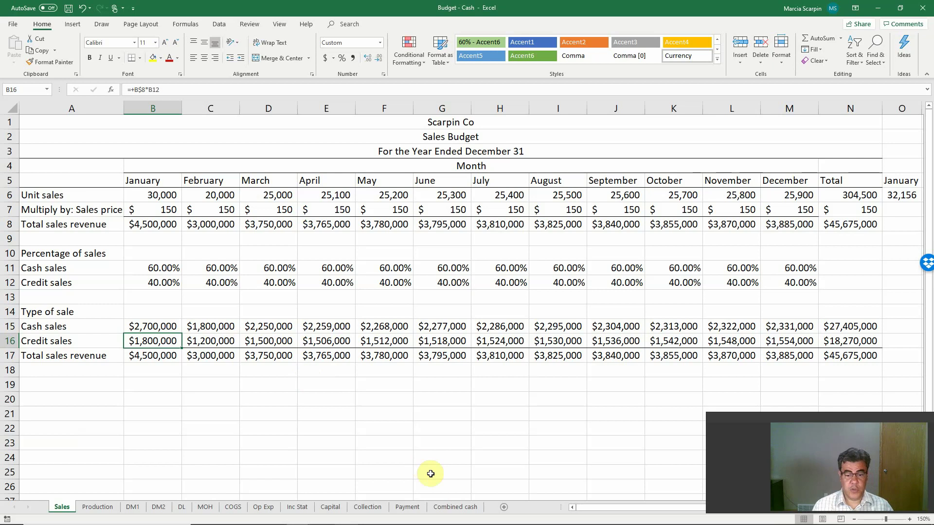
On the Collection sheet, total the current-month cash sales in N6 with a SUM of B6:M6
left_click(360, 507)
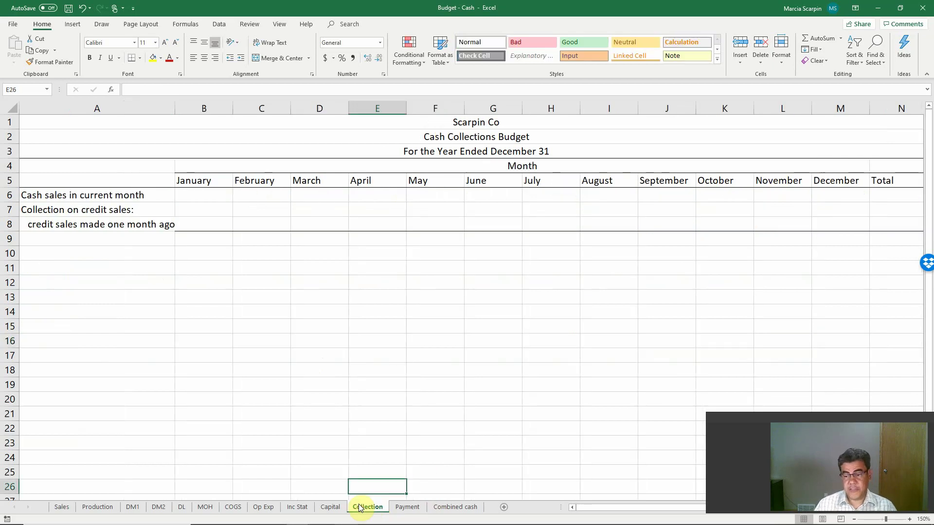
key("Up")
key("Up")
key("Up")
key("Up")
key("Up")
key("Up")
key("Up")
key("Up")
key("Up")
key("Up")
key("Up")
key("Up")
key("Up")
key("Up")
key("Up")
key("Up")
key("Up")
key("Up")
key("Up")
key("Up")
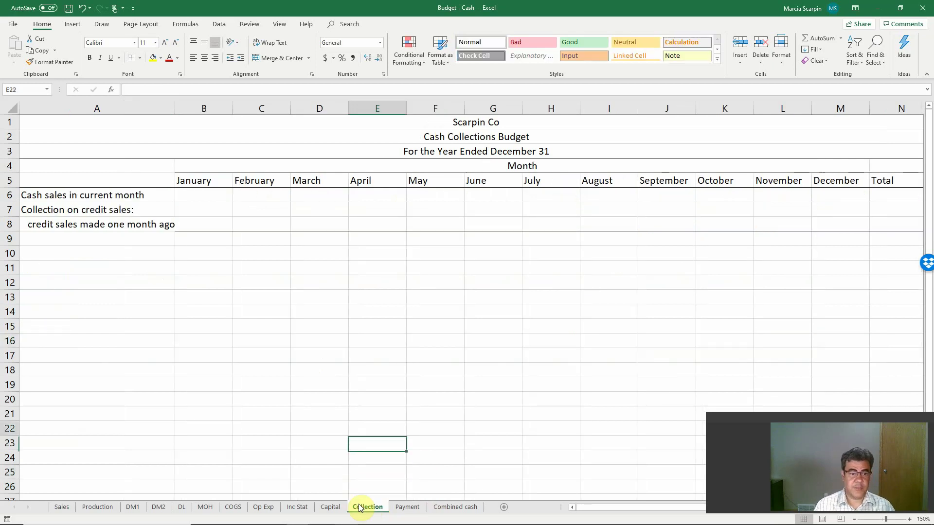
key("Left")
key("Left")
key("Left")
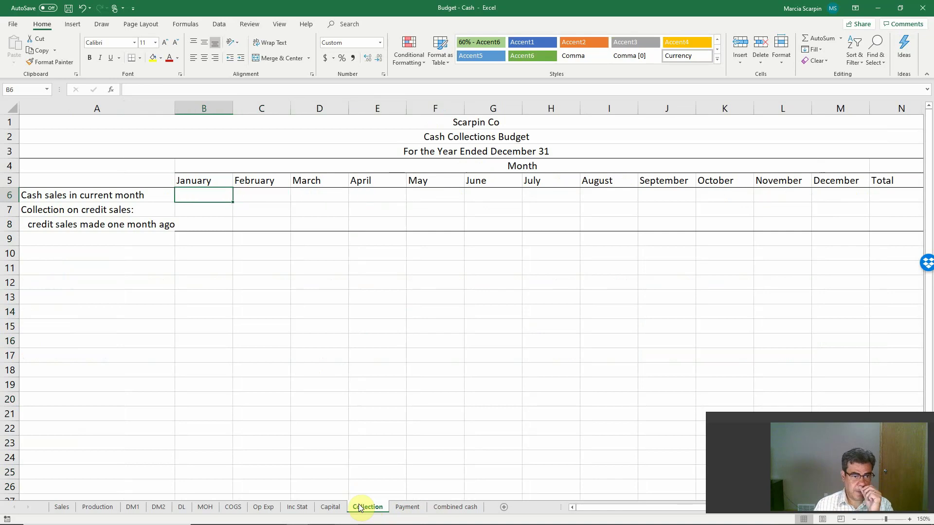
key("Right")
key("Right")
key("Right")
key("Right")
key("Right")
key("Right")
key("Right")
key("Right")
key("Right")
key("Right")
key("Right")
key("Right")
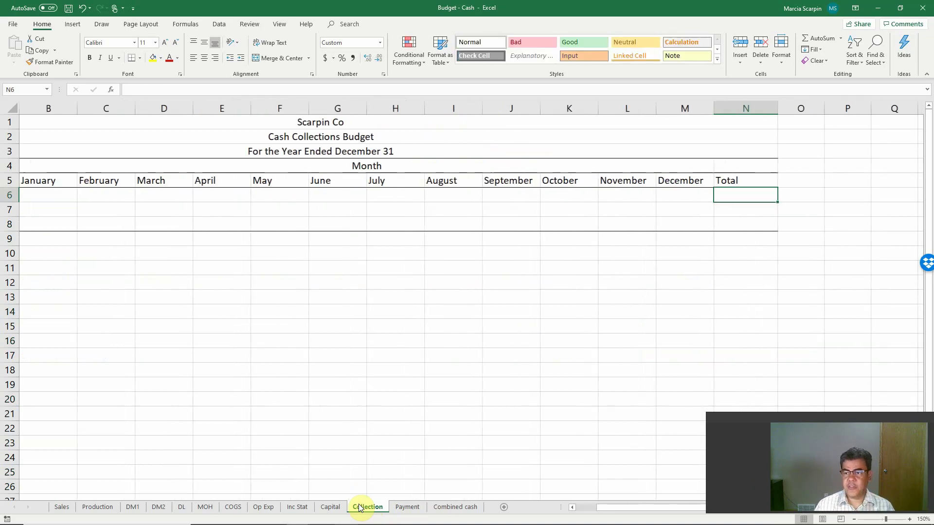
type("=sum")
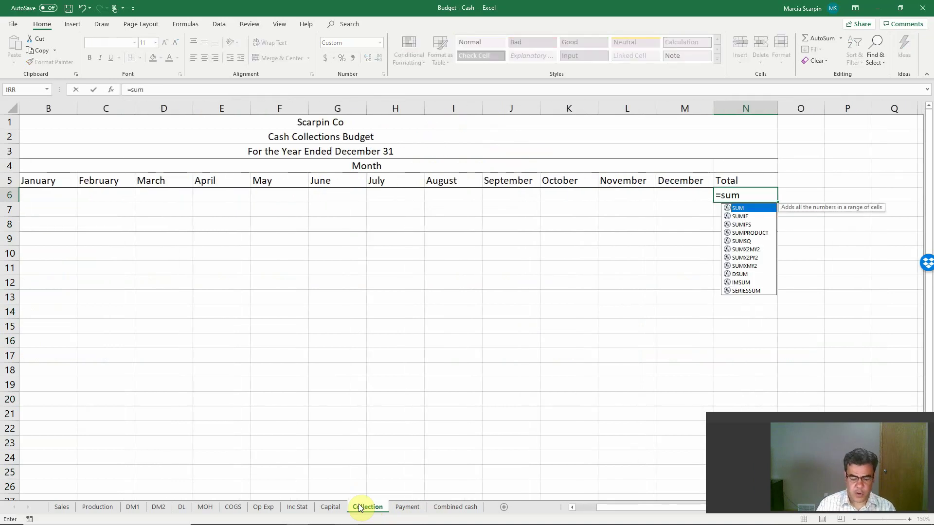
type("(")
key("Left")
key("shift+Left")
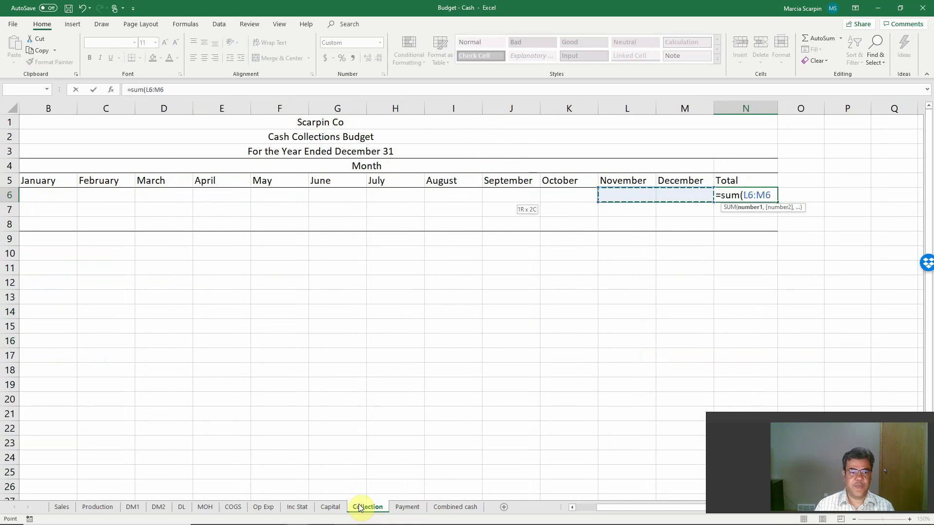
key("shift+Left")
key("shift+Left")
key("shift+Left")
key("shift+Left")
key("shift+Left")
key("shift+Left")
key("shift+Left")
key("shift+Left")
key("shift+Left")
key("shift+Left")
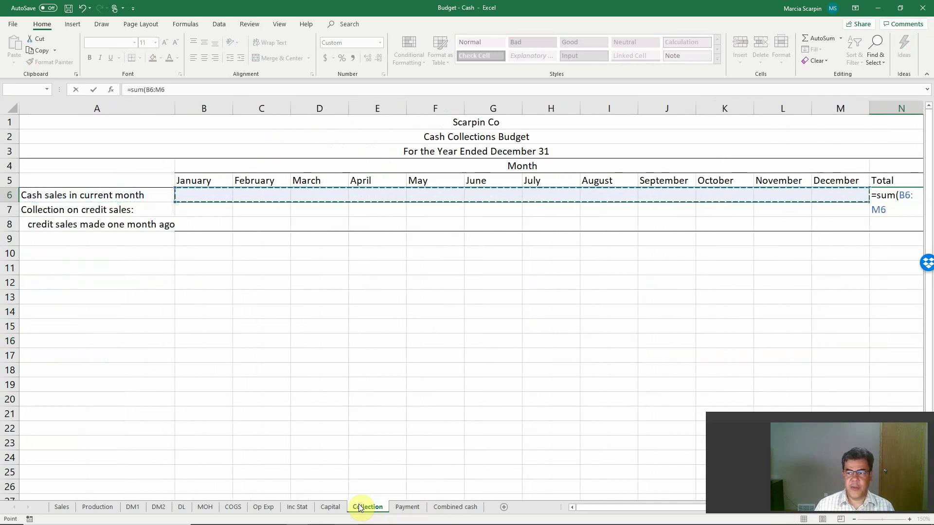
key("Return")
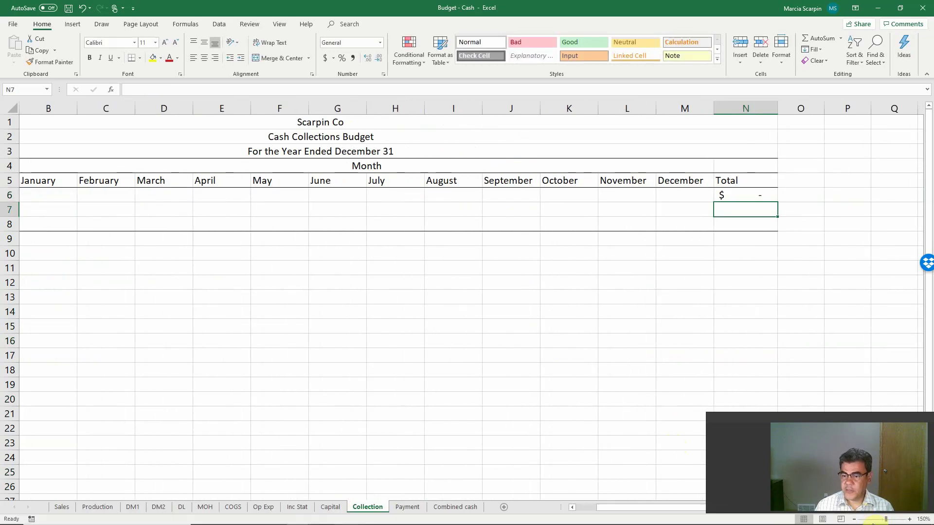
Total the collections on credit sales made one month ago in N8 with a SUM of B8:M8
left_click(856, 518)
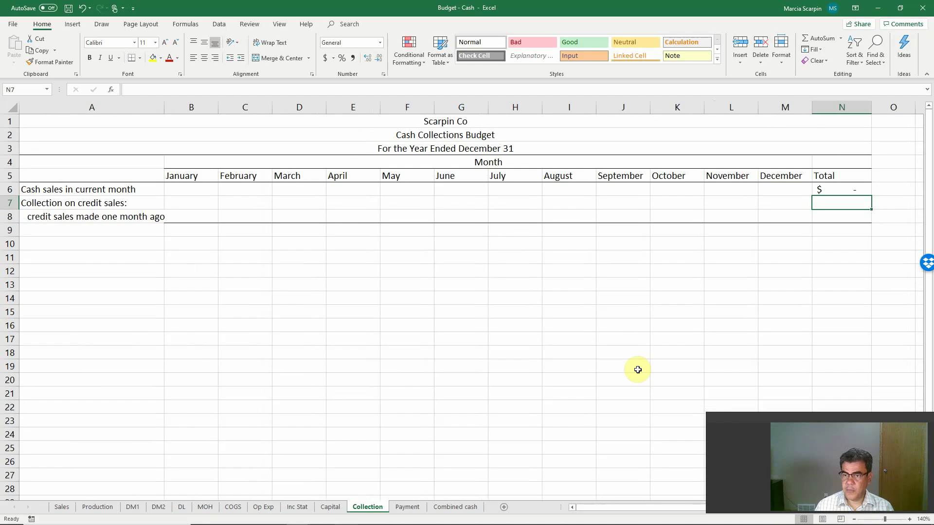
left_click(836, 216)
type("=sum(")
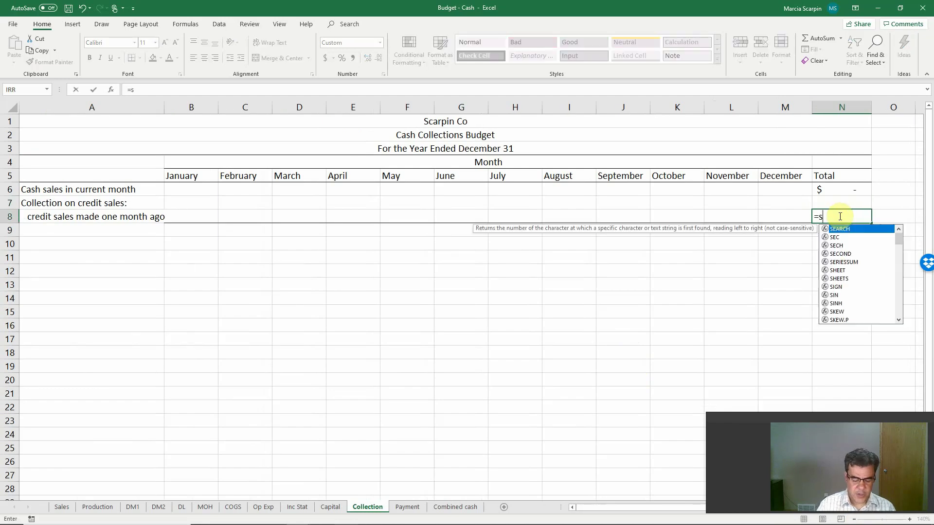
key("Left")
key("shift+Left")
key("shift+Left")
key("shift+Left")
key("shift+Left")
key("shift+Left")
key("shift+Left")
key("shift+Left")
key("shift+Left")
key("shift+Left")
key("shift+Left")
key("shift+Left")
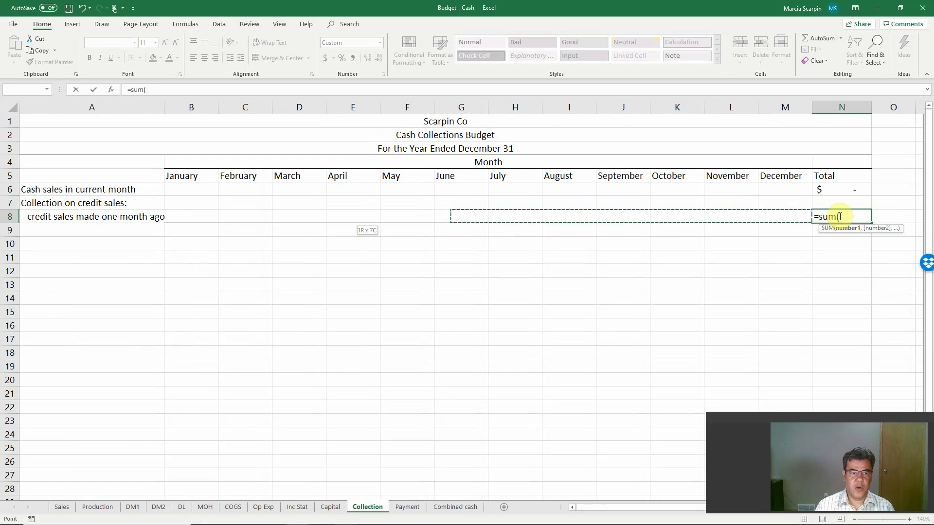
key("Return")
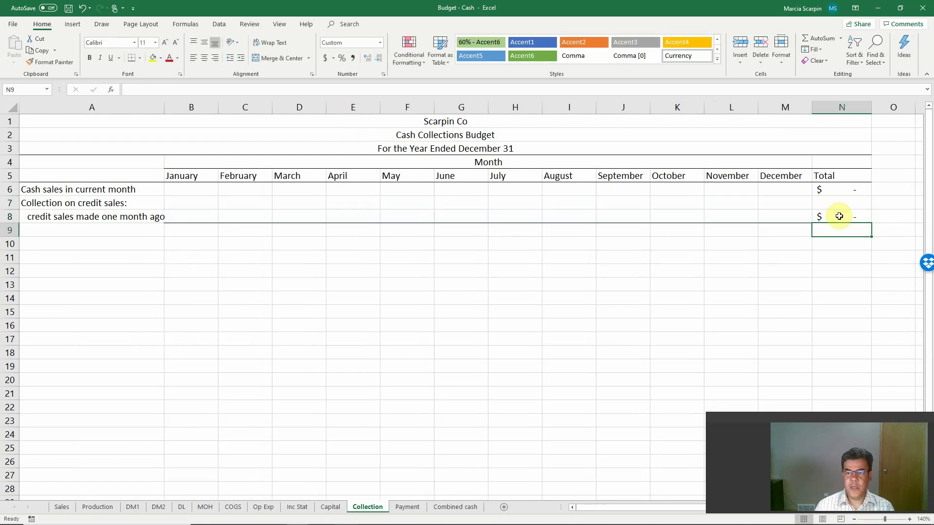
Total January's cash collections in B9 with a SUM of B6:B8
type("=sum(")
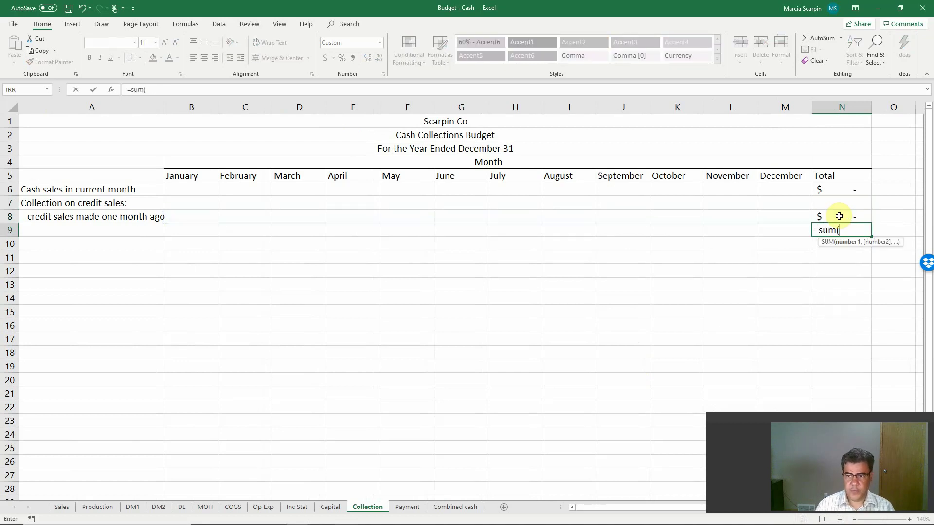
key("Escape")
key("Left")
key("Left")
key("Left")
key("Left")
key("Left")
key("Left")
key("Left")
key("Left")
key("Left")
key("Left")
key("Left")
key("Left")
key("Left")
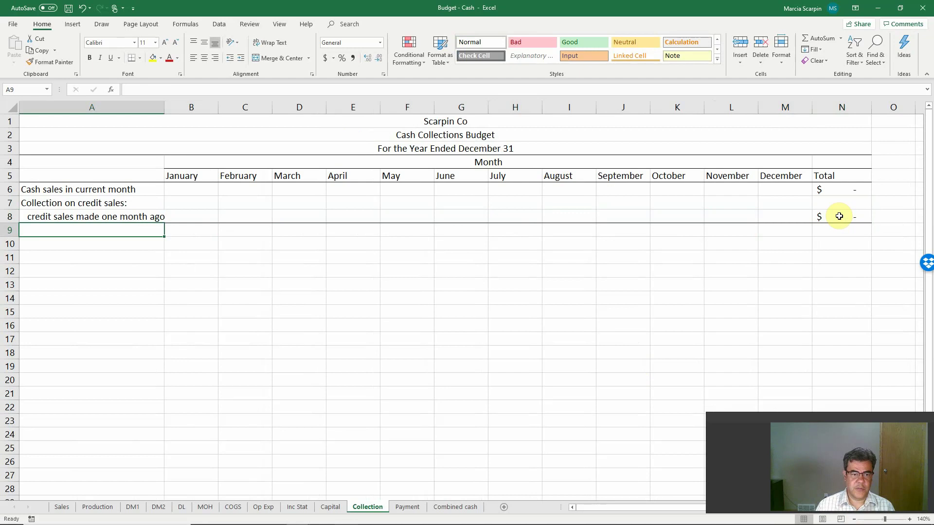
key("Right")
type("=sum")
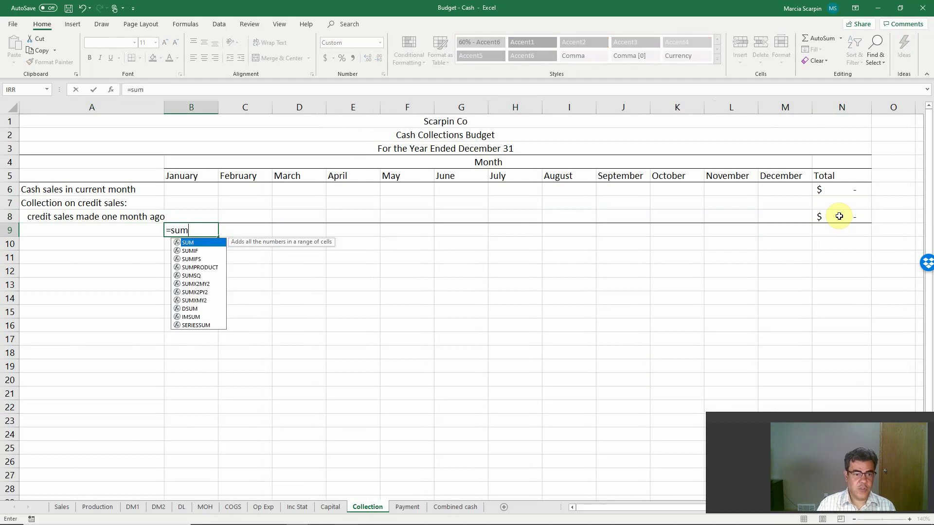
type("(")
key("Up")
key("shift+Up")
key("shift+Up")
key("Return")
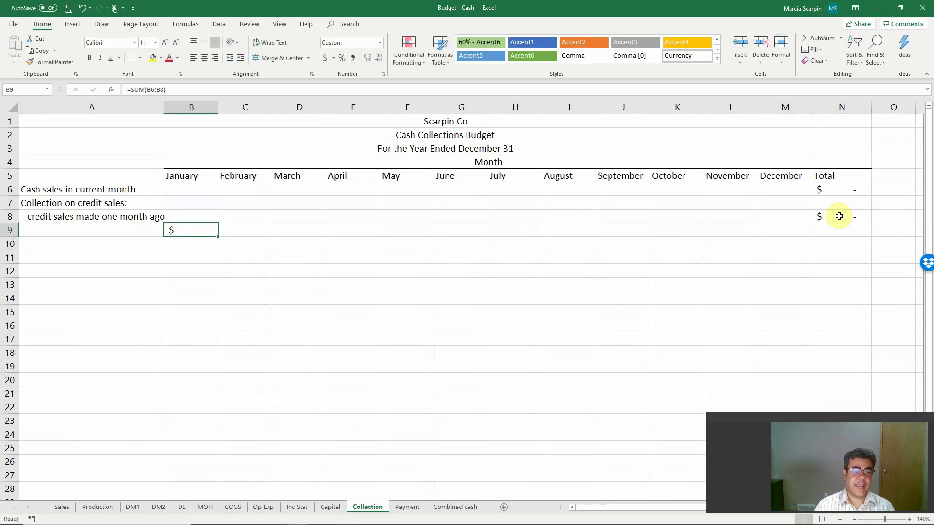
Copy January's collections total formula from B9 across row 9 through the Total column N
key("ctrl+c")
key("shift+Right")
key("shift+Right")
key("shift+Right")
key("shift+Right")
key("shift+Right")
key("shift+Right")
key("shift+Right")
key("shift+Right")
key("shift+Right")
key("shift+Right")
key("shift+Right")
key("shift+Right")
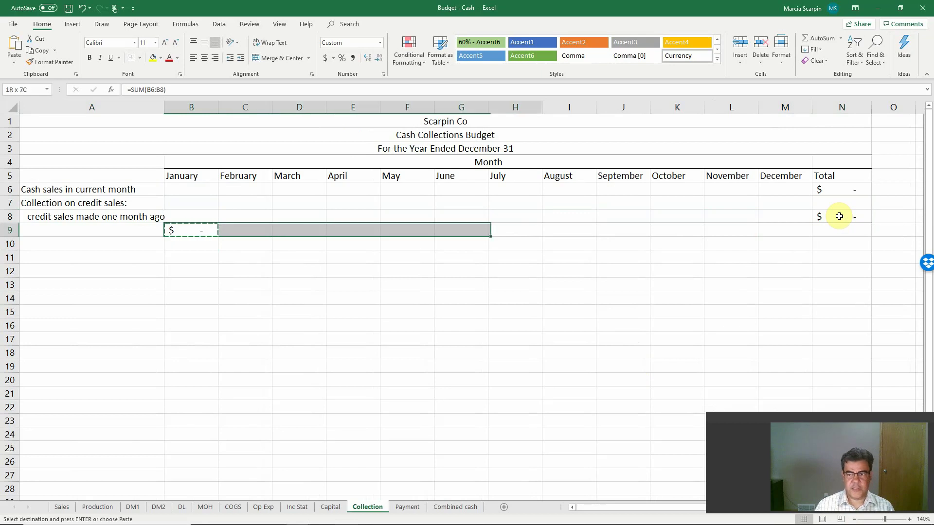
key("Return")
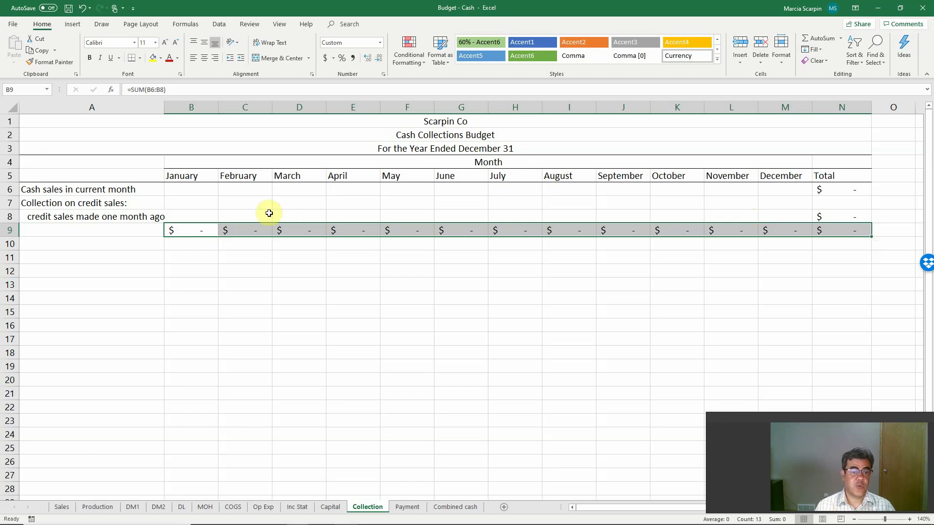
Enter zero in B8 for January's collections on credit sales made one month ago
left_click(212, 215)
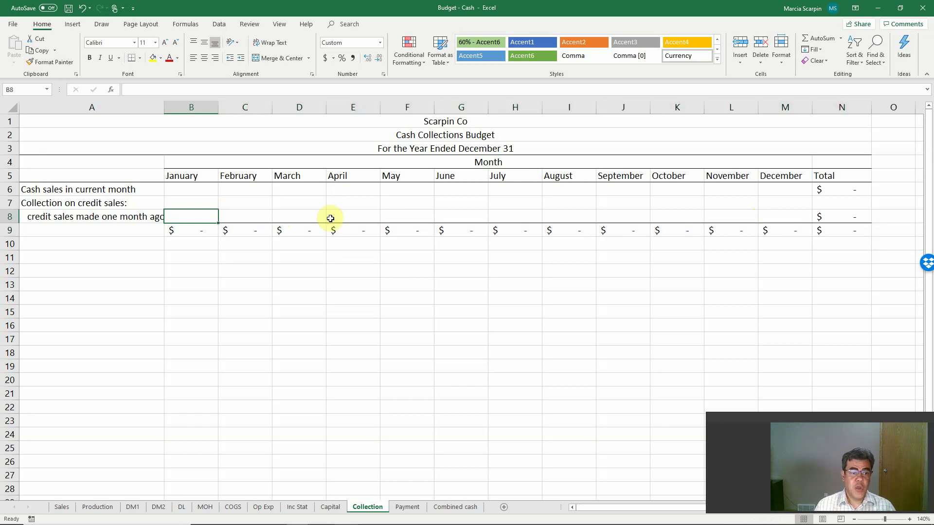
key("ctrl+v")
key("Return")
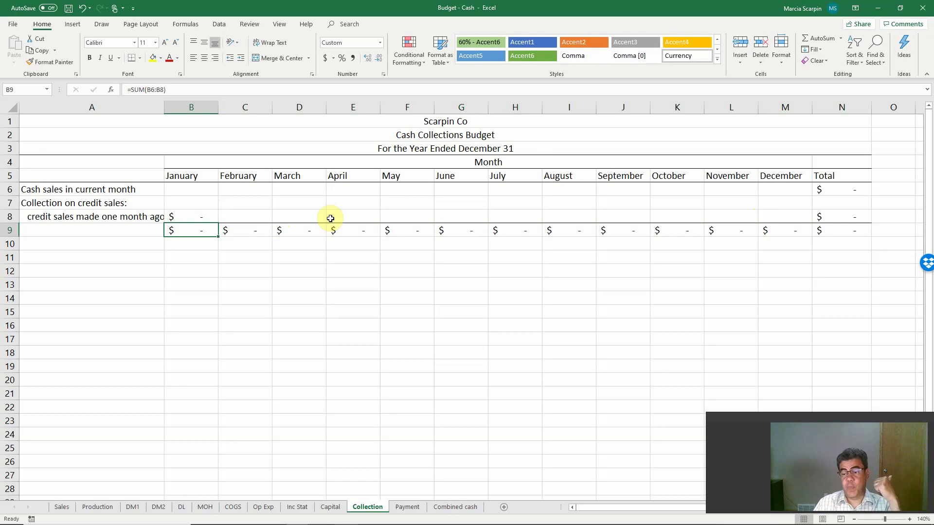
Link January's current-month cash sales in B6 to the Sales sheet with =Sales!B15
key("Up")
key("Up")
key("Up")
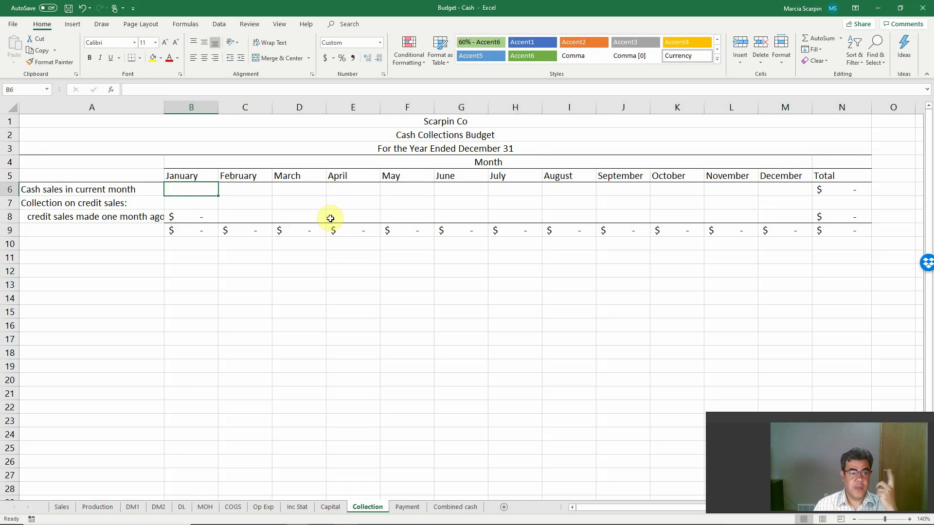
type("=")
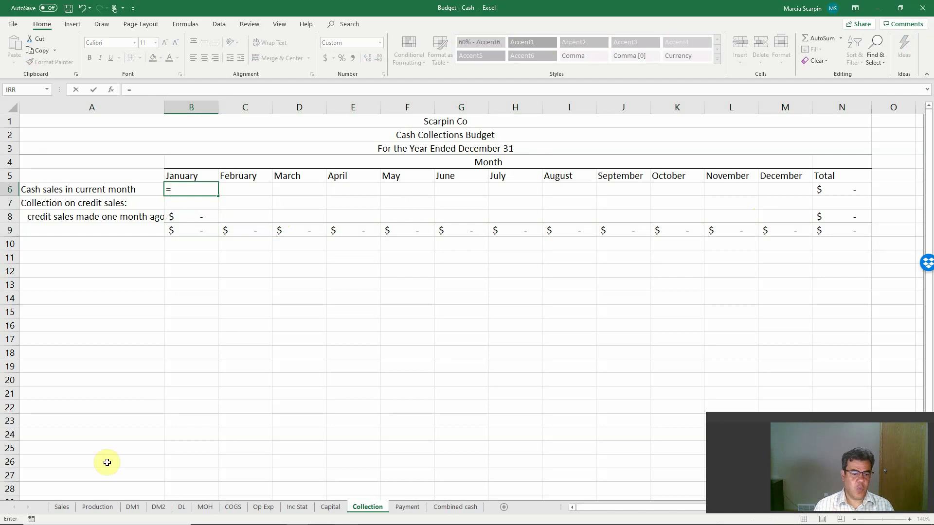
left_click(63, 509)
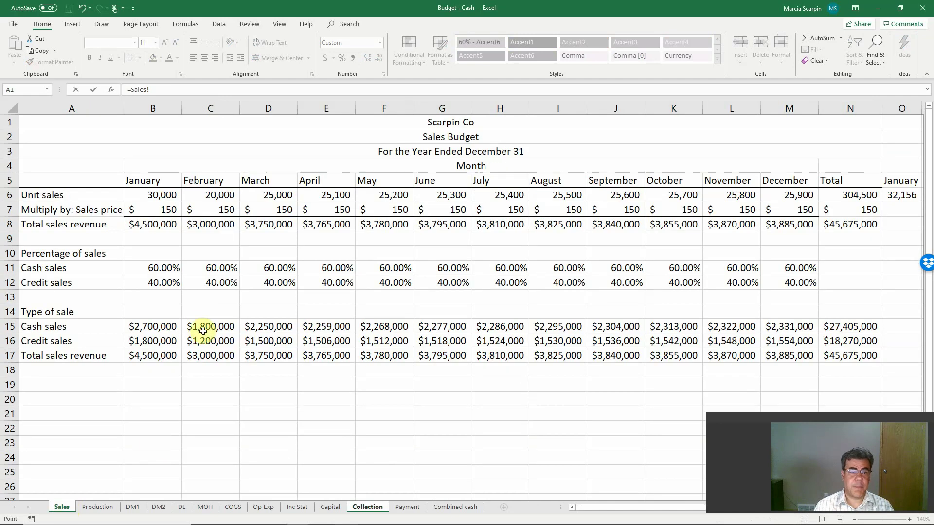
left_click(155, 327)
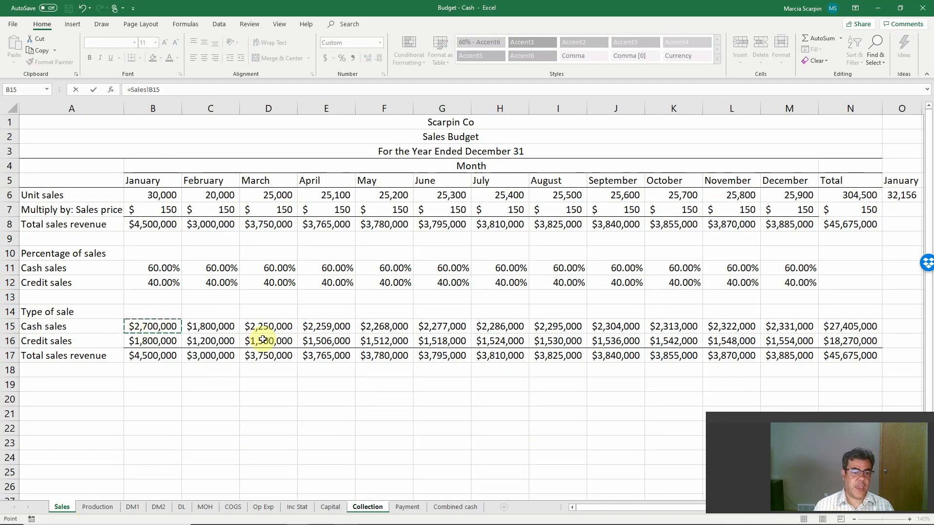
key("Return")
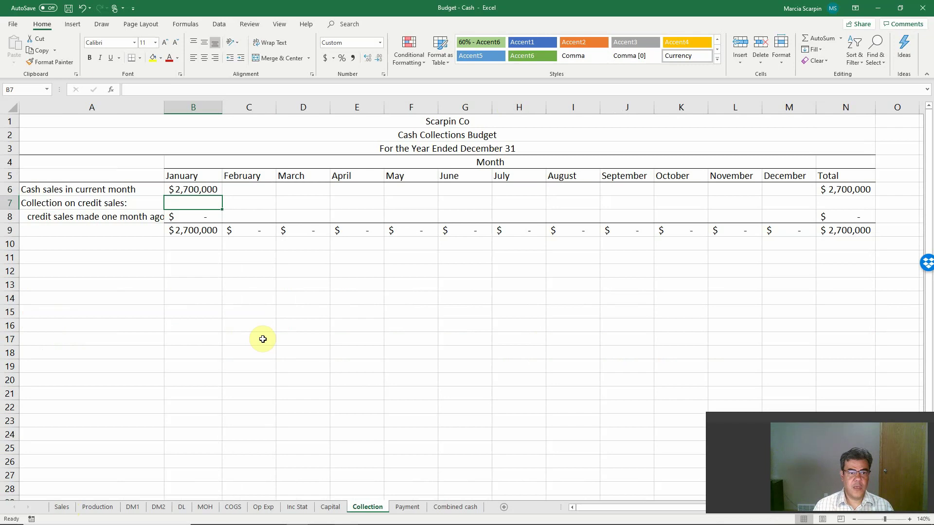
Link February's current-month cash sales in C6 to the Sales sheet with =Sales!C15
key("Up")
key("Right")
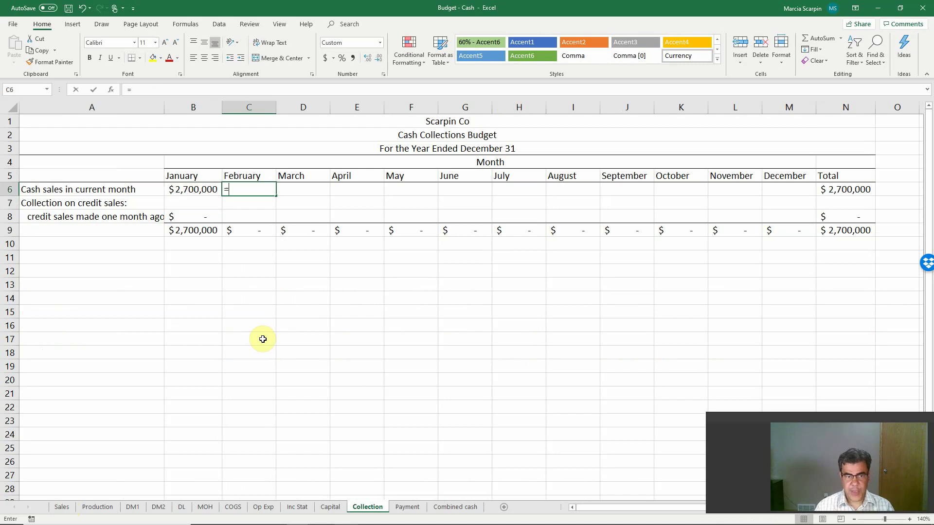
type("=")
left_click(61, 506)
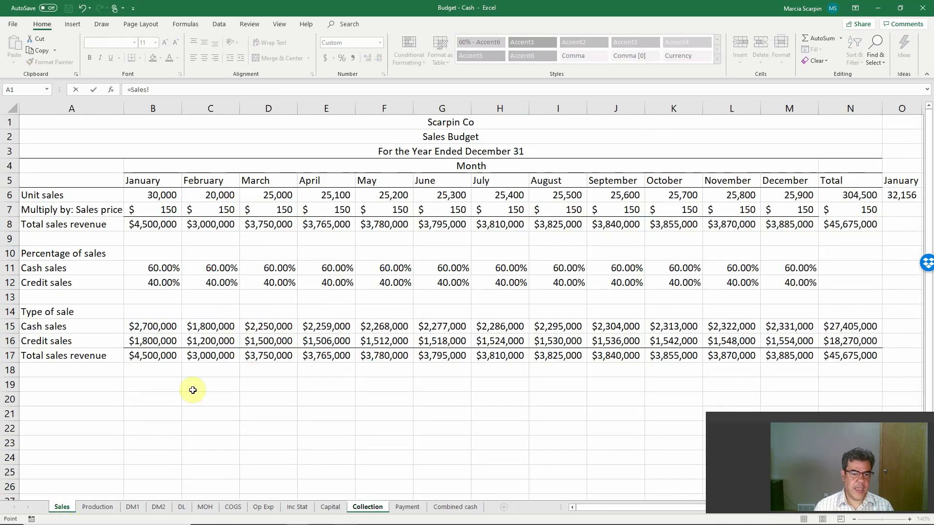
left_click(216, 329)
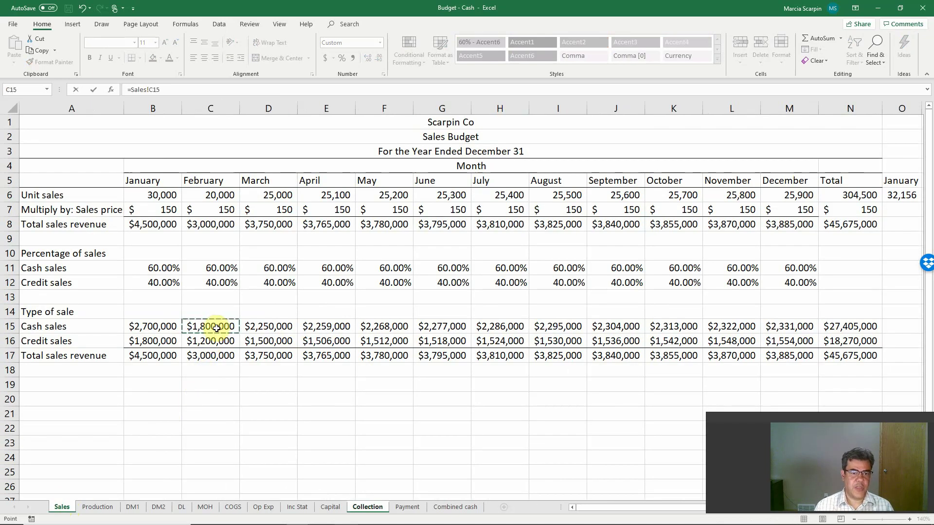
key("Return")
key("Down")
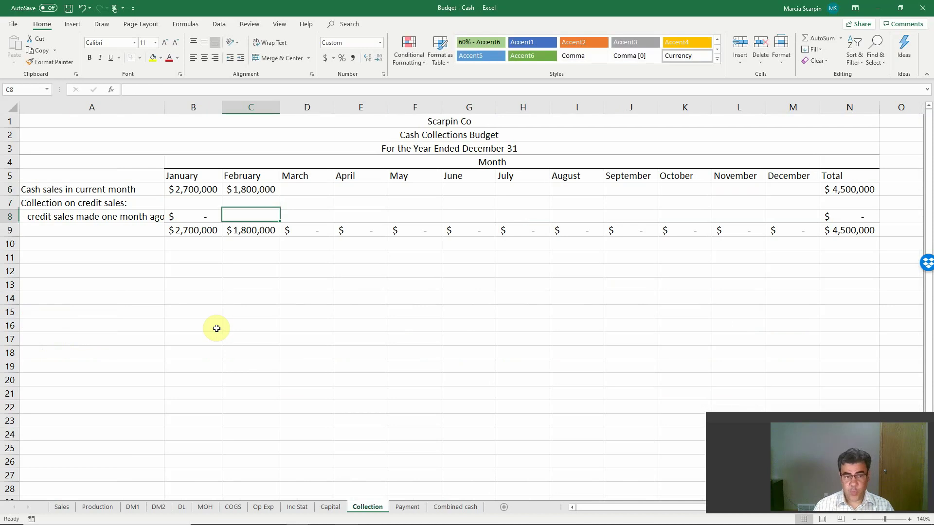
Link February's collection of one-month-old credit sales in C8 to January's credit sales with =Sales!B16
type("=")
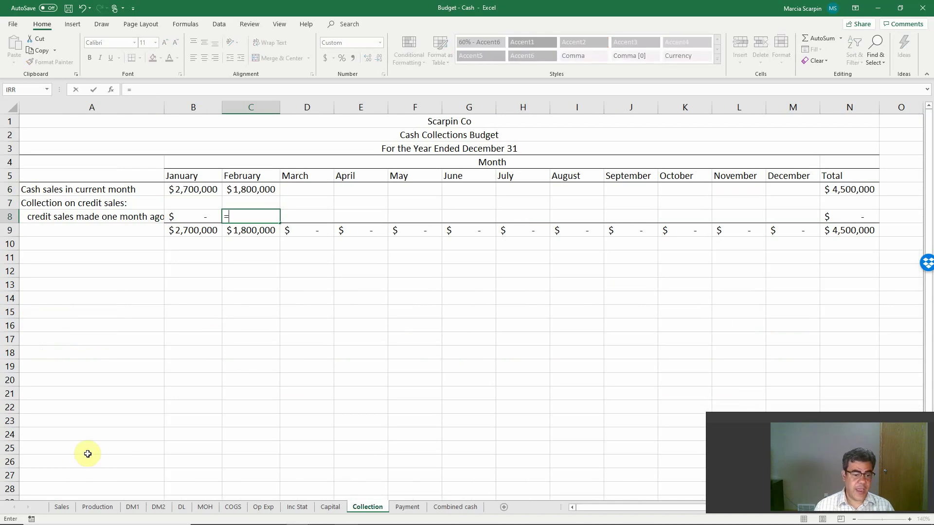
left_click(62, 509)
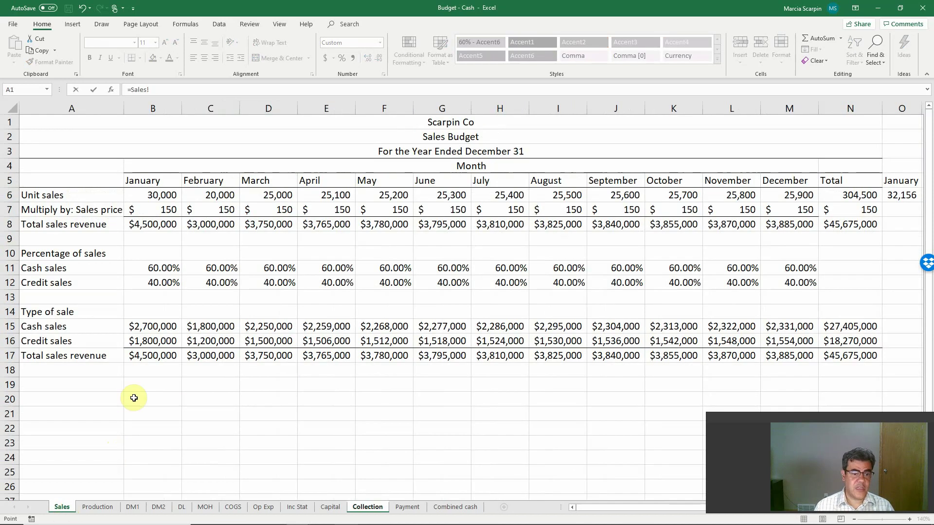
left_click(153, 341)
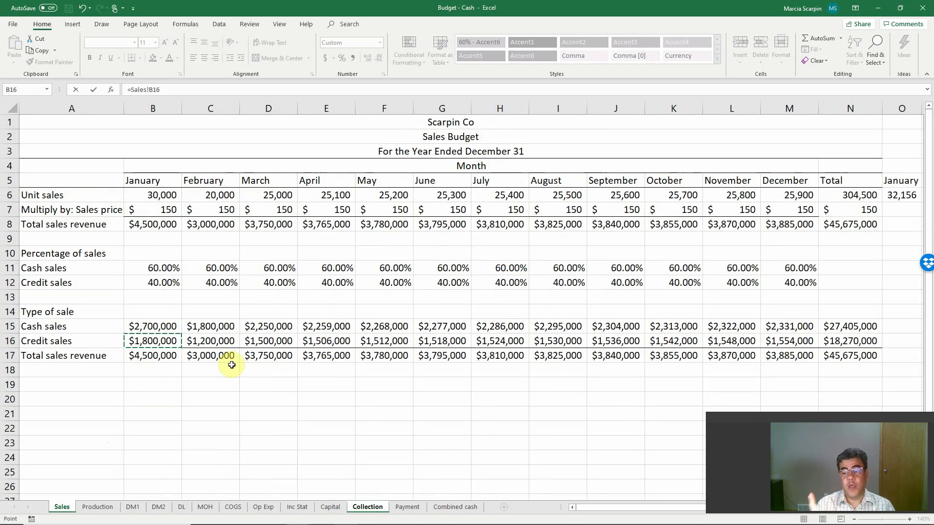
key("Return")
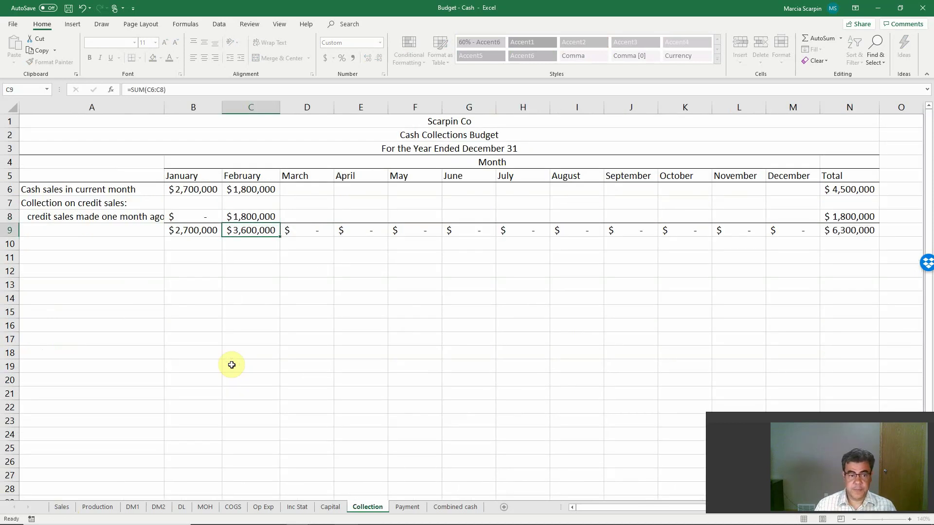
Copy February's collection formulas in C6:C8 across through the December column M
key("Up")
key("Up")
key("Up")
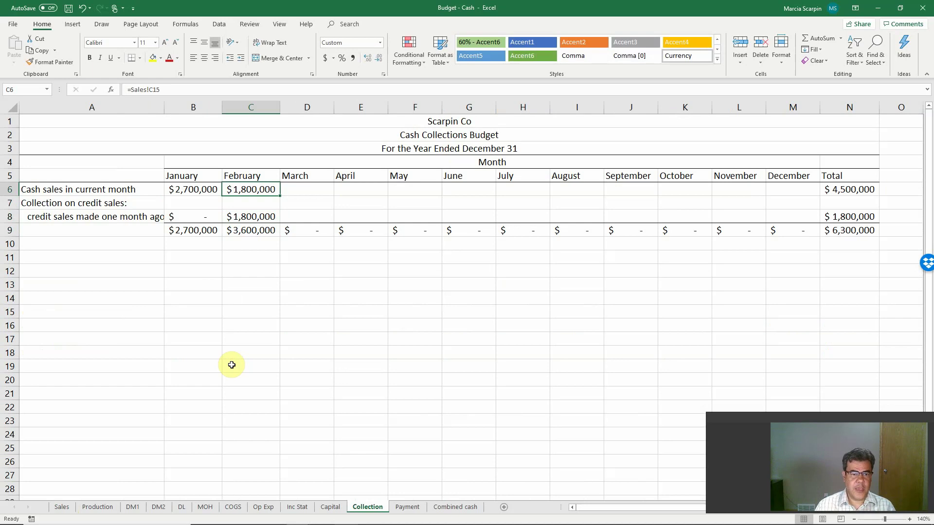
left_click(60, 509)
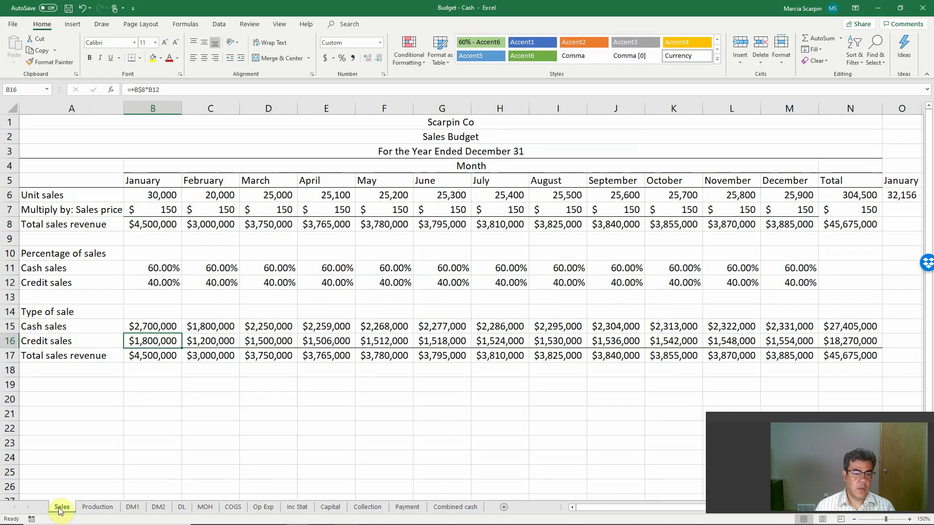
left_click(373, 507)
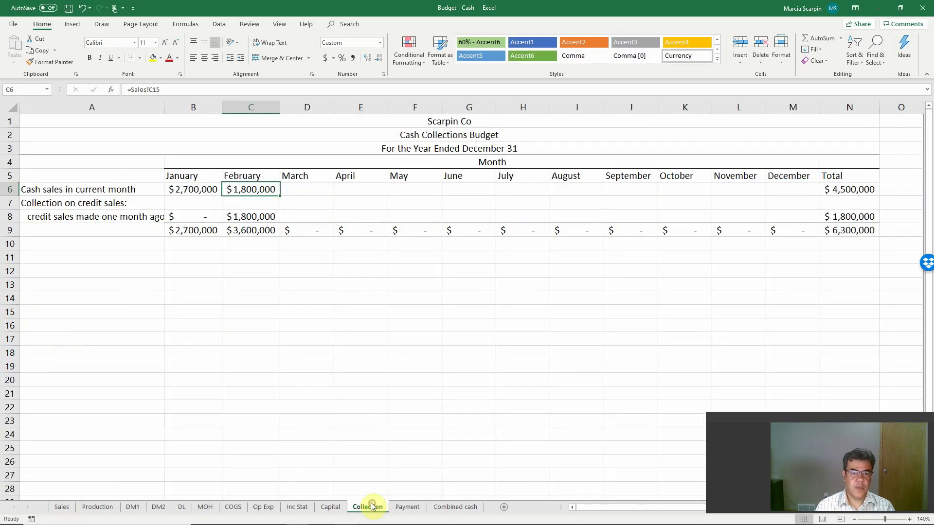
key("shift+Down")
key("shift+Down")
key("ctrl+c")
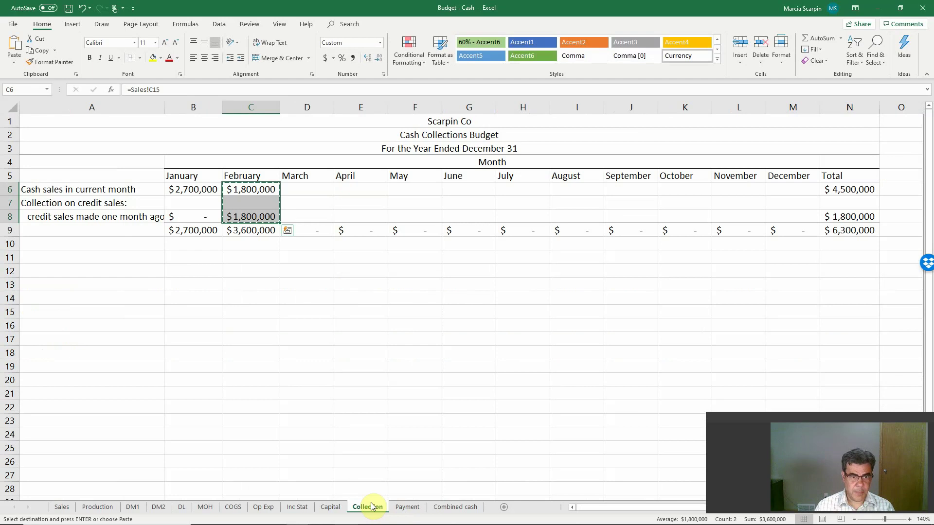
key("shift+Right")
key("shift+Right")
key("shift+Right")
key("shift+Right")
key("shift+Right")
key("shift+Right")
key("shift+Right")
key("shift+Right")
key("shift+Right")
key("shift+Right")
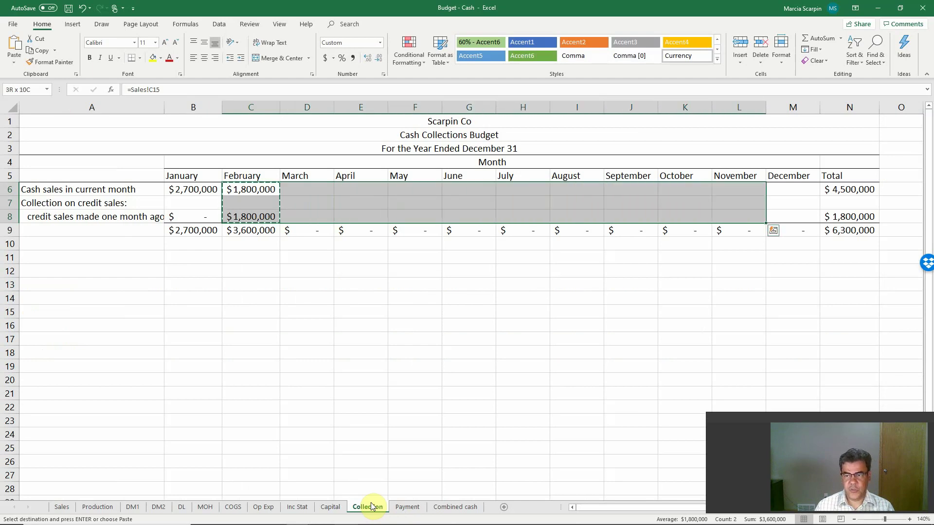
key("Return")
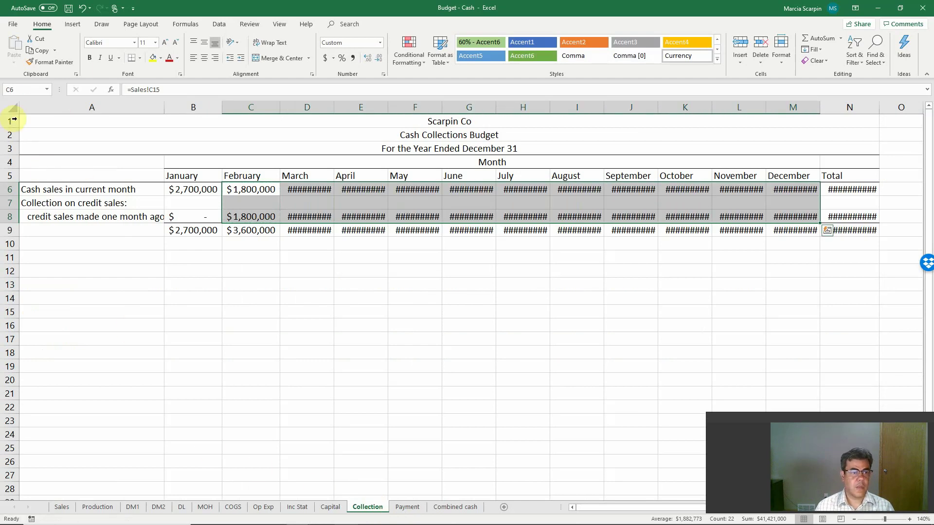
Autofit all column widths on the Collection sheet
left_click(15, 108)
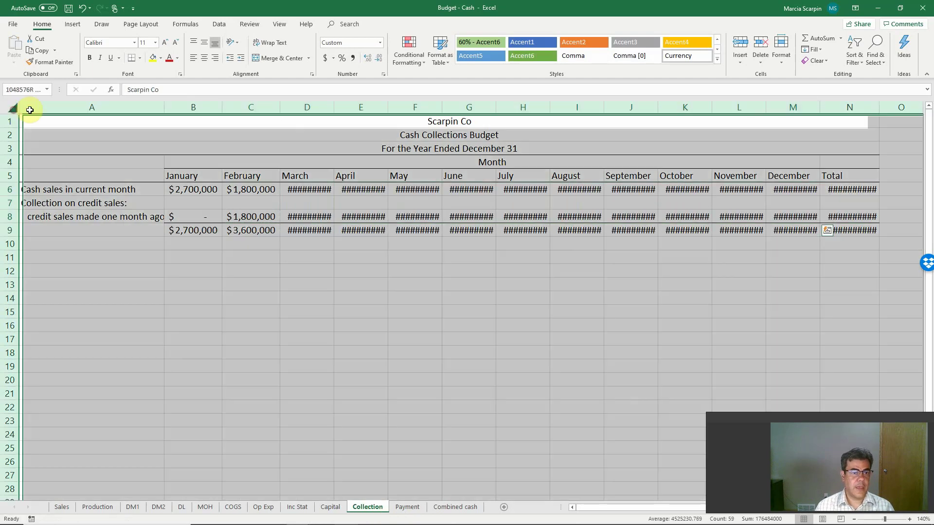
double_click(280, 107)
left_click(455, 218)
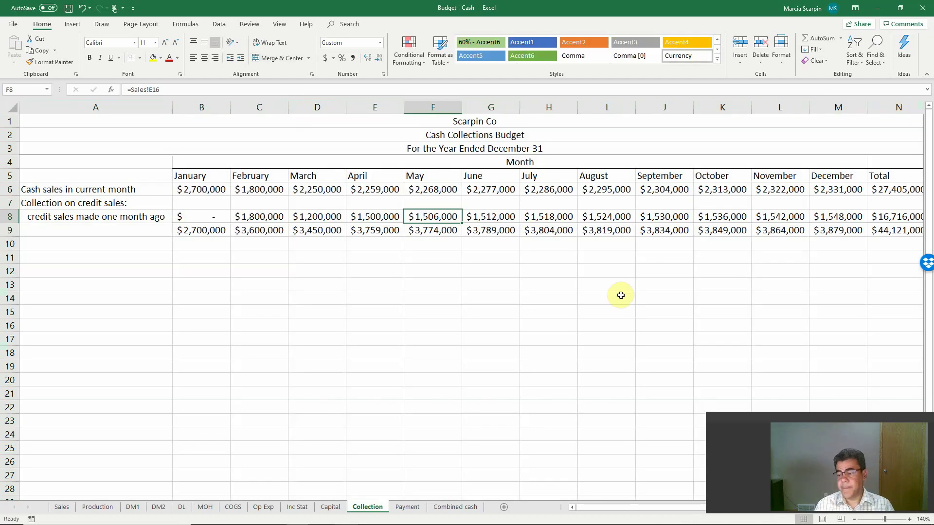
Compare December's credit collection in M8 with November's and December's credit sales on the Sales sheet
left_click(822, 212)
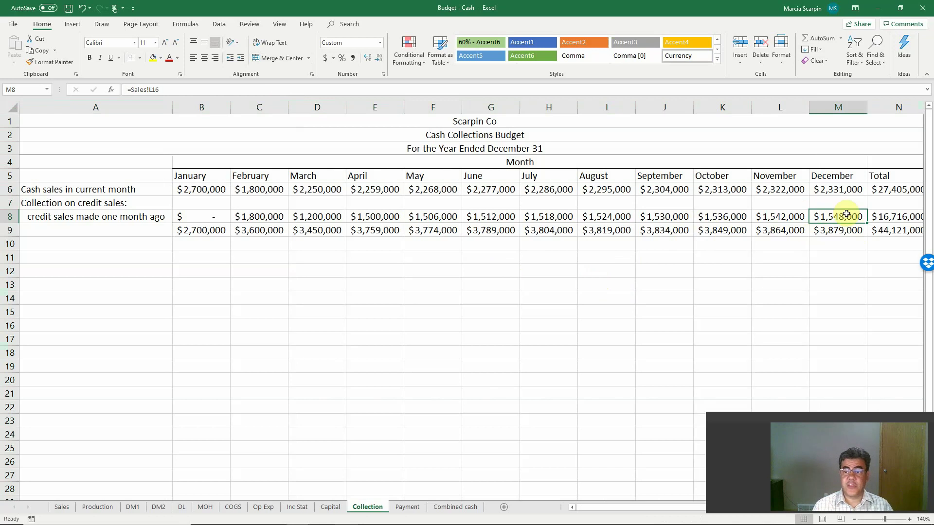
left_click(61, 507)
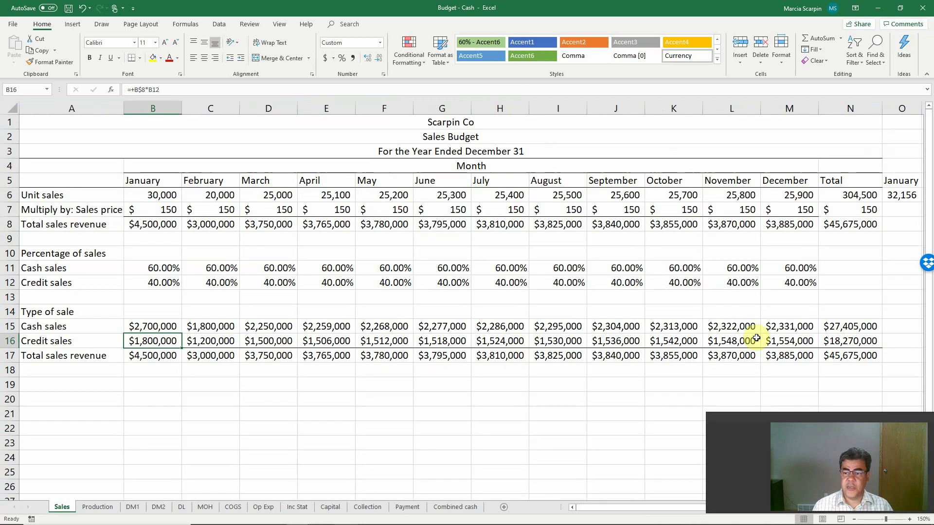
left_click(730, 339)
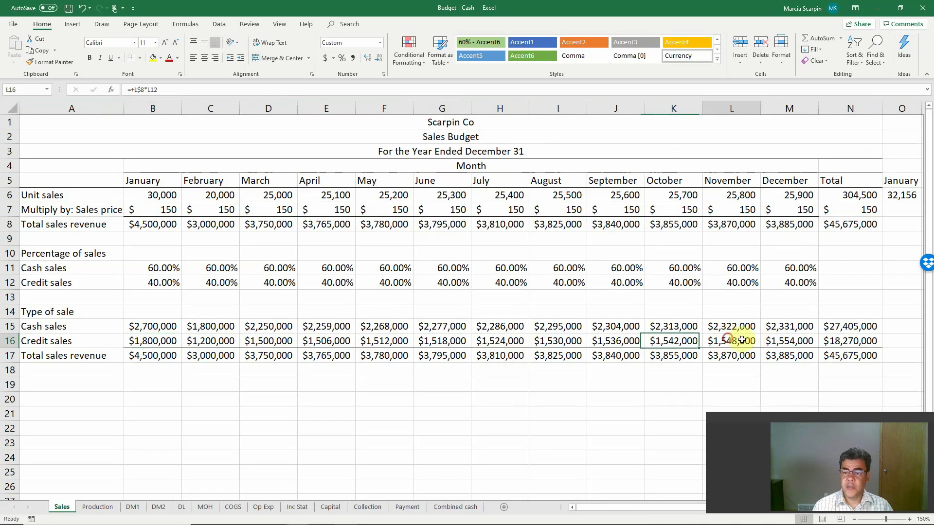
left_click(784, 342)
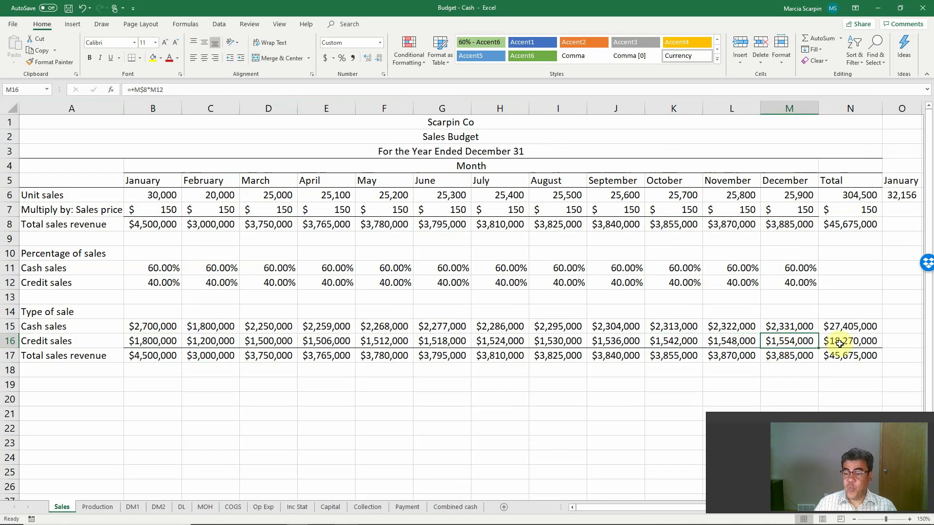
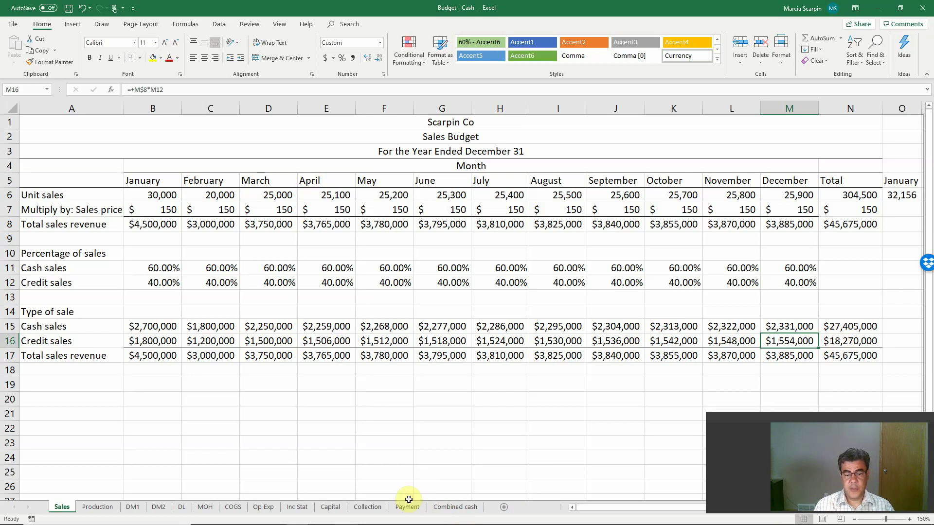
On the Payment sheet, enter 0 in B6 for January's cash payments for DM purchases
left_click(408, 506)
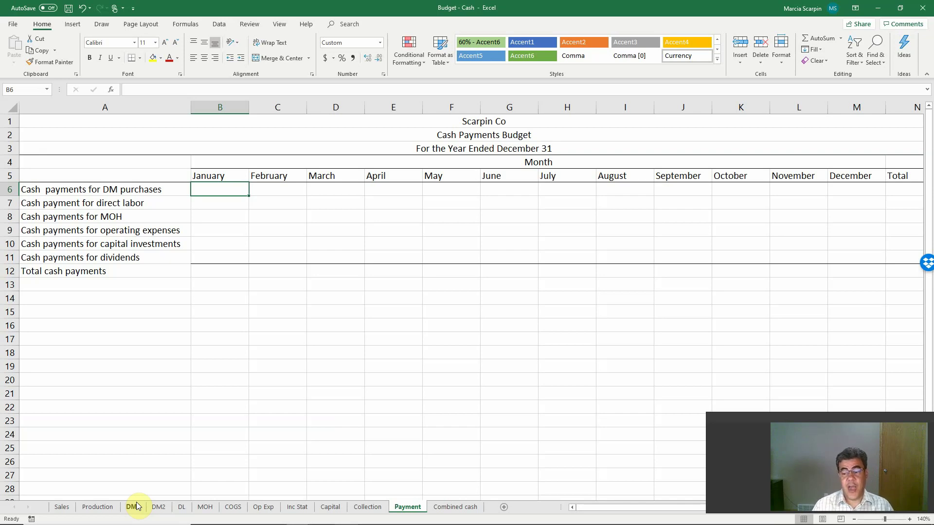
type("0")
key("Return")
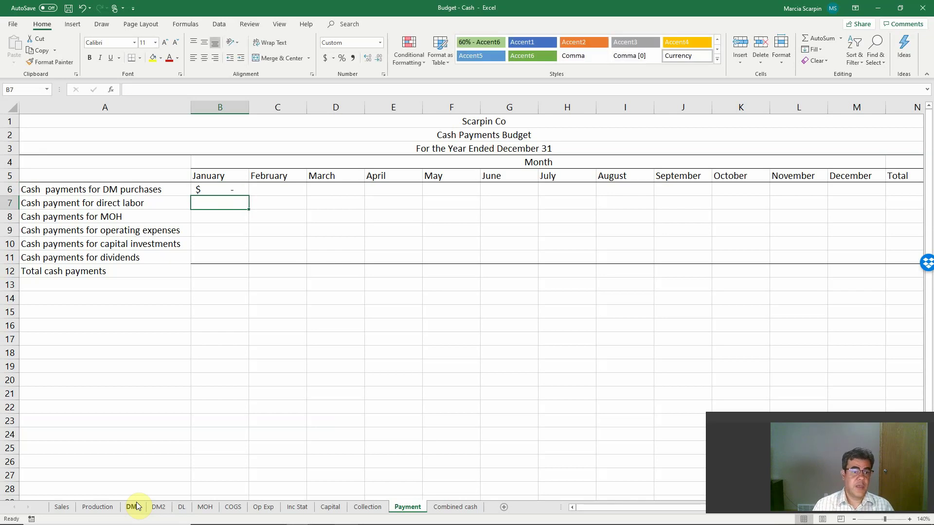
Enter 250000 in H11 as July's cash payment for dividends
key("Return")
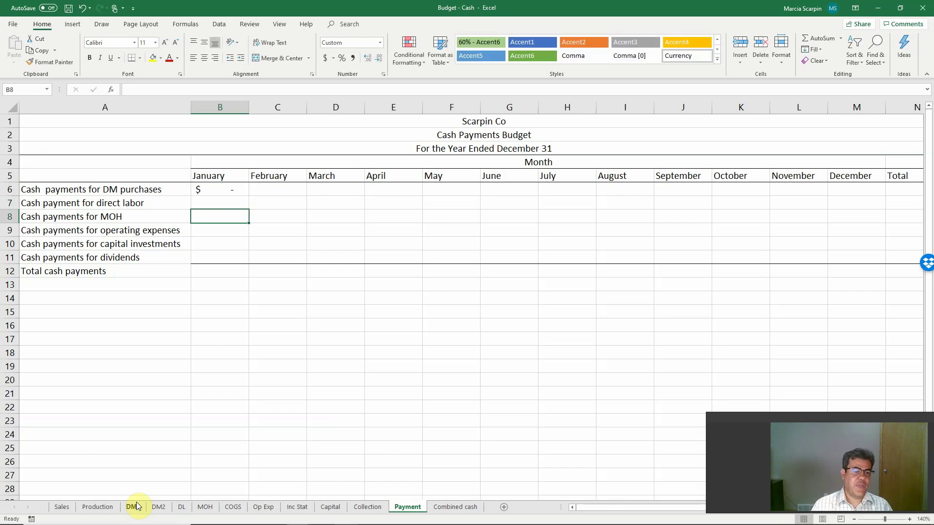
key("Return")
key("Return")
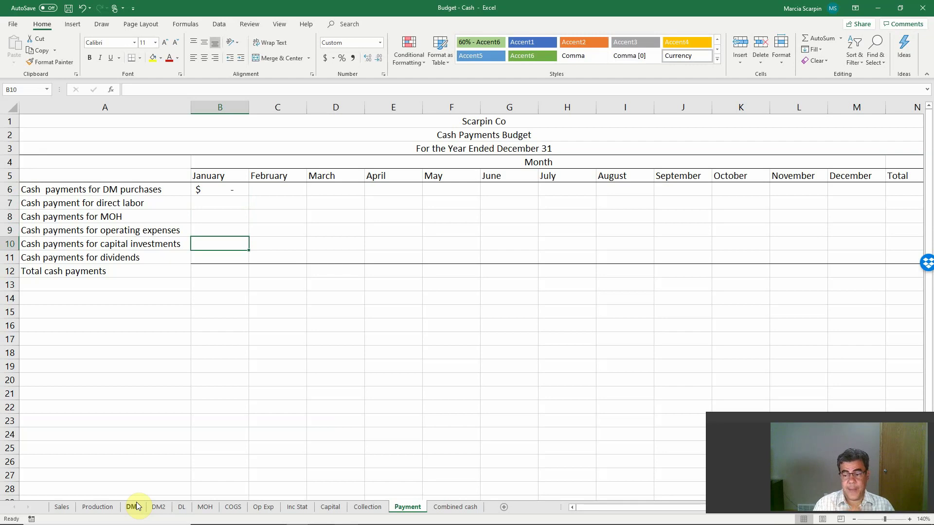
key("Return")
key("Right")
key("Right")
key("Right")
key("Right")
key("Right")
key("Right")
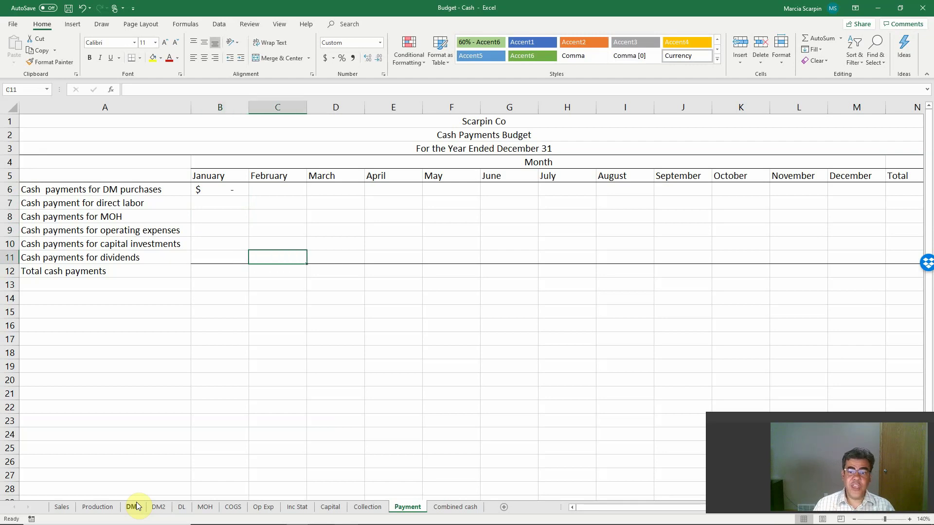
type("250000")
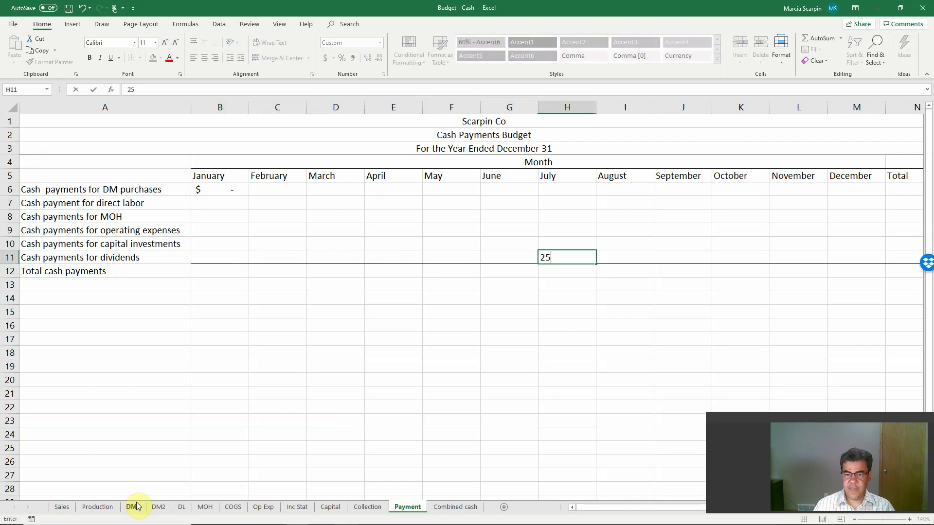
Enter 250000 in M11 as December's cash payment for dividends
key("Right")
key("Right")
key("Right")
key("Right")
key("Right")
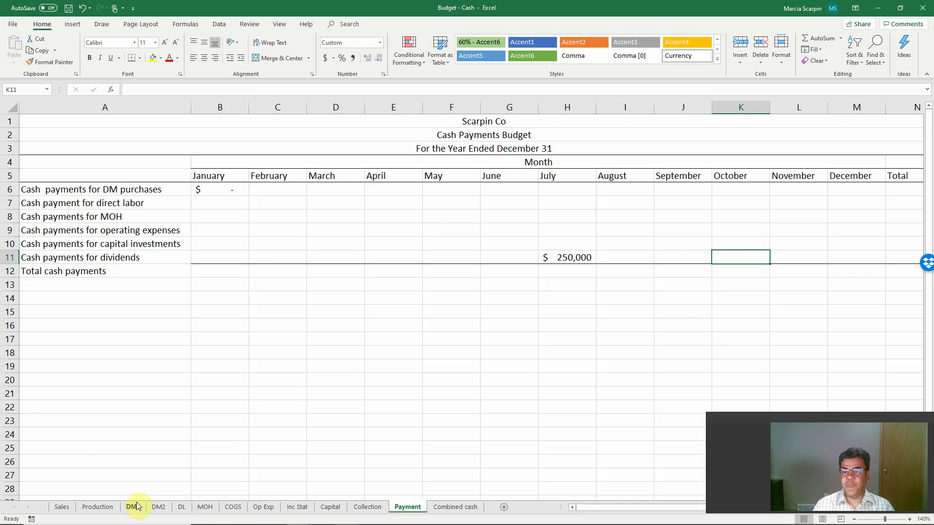
type("250,000")
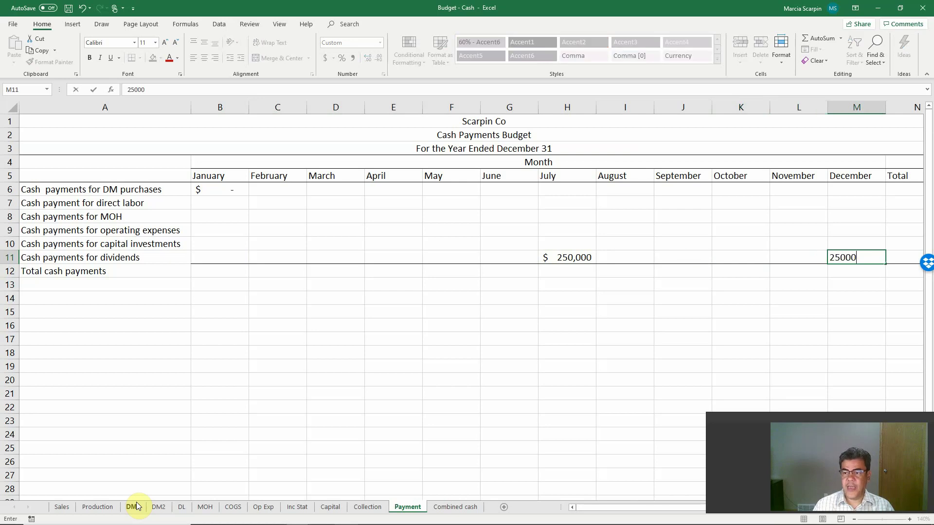
key("Right")
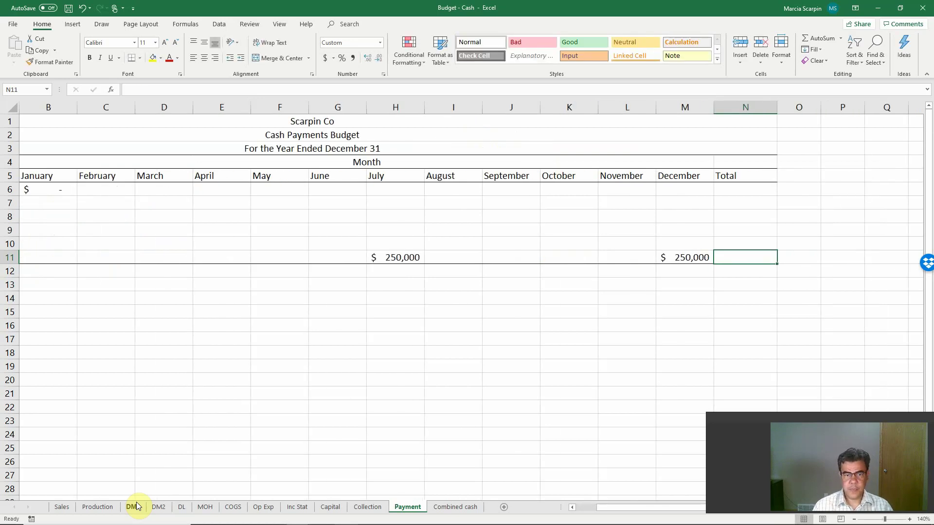
Enter 250000 in G11 as June's dividend payment and clear the July amount in H11
key("Left")
key("Left")
key("Left")
key("Left")
key("Left")
key("Left")
key("Left")
type("250000")
key("Right")
key("Delete")
key("Left")
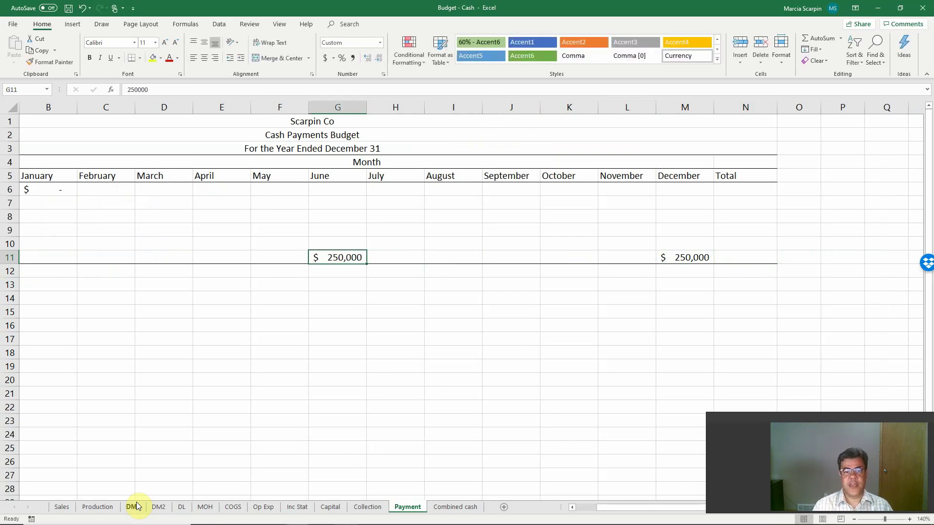
Total the year's cash payments for DM purchases in N6 with =SUM(B6:M6)
key("Home")
key("Right")
key("Right")
key("Right")
key("Right")
key("Right")
key("Right")
key("Right")
key("Right")
key("Right")
key("Right")
key("Right")
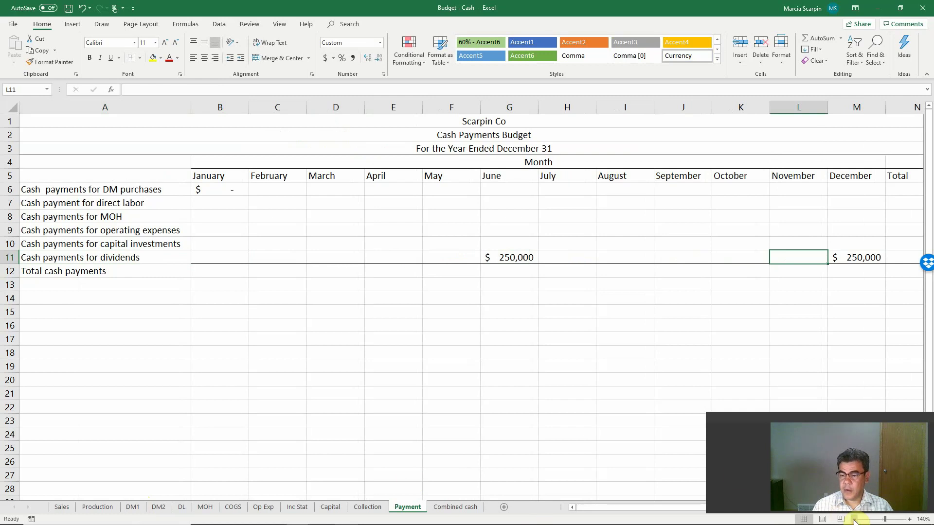
scroll(850, 489, "down", 1)
left_click(841, 178)
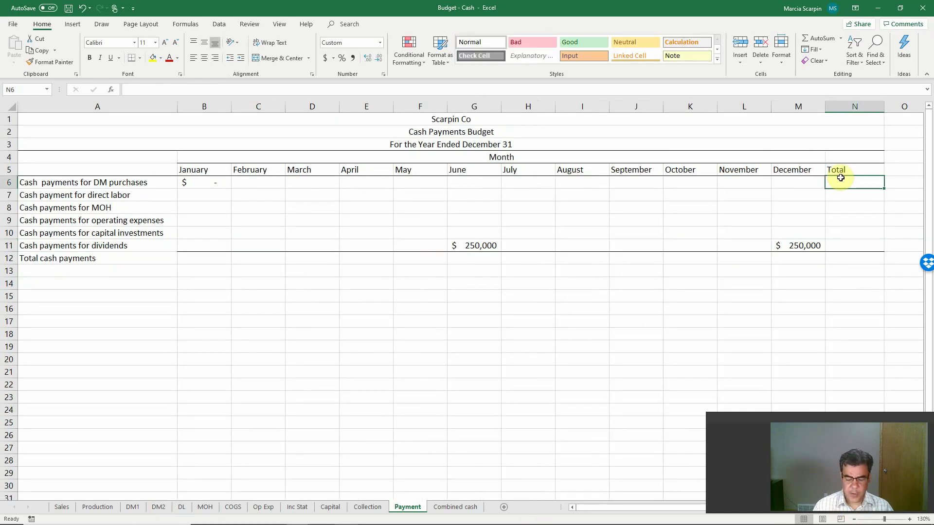
type("=sum(")
key("Left")
key("shift+Left")
key("shift+Left")
key("shift+Left")
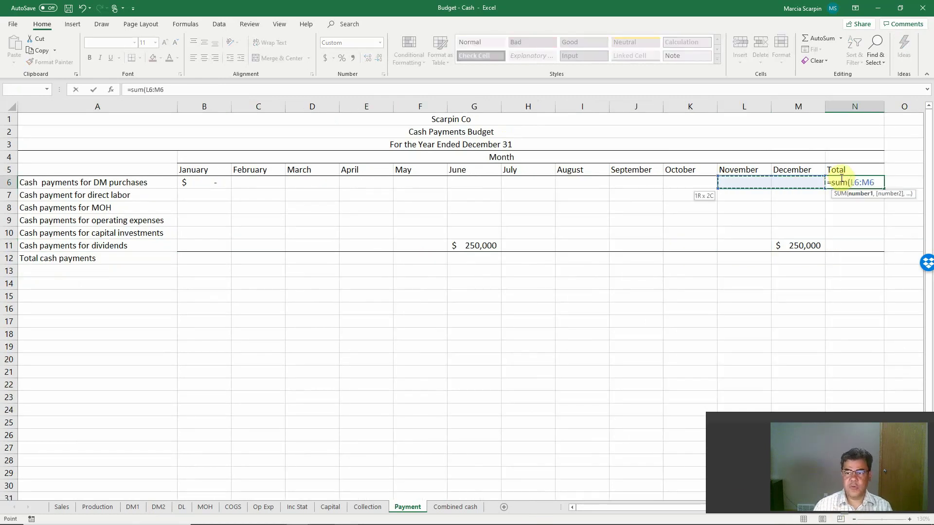
key("shift+Left")
key("shift+Left")
key("shift+Left")
key("shift+Left")
key("shift+Left")
key("shift+Left")
key("shift+Left")
key("shift+Left")
key("Return")
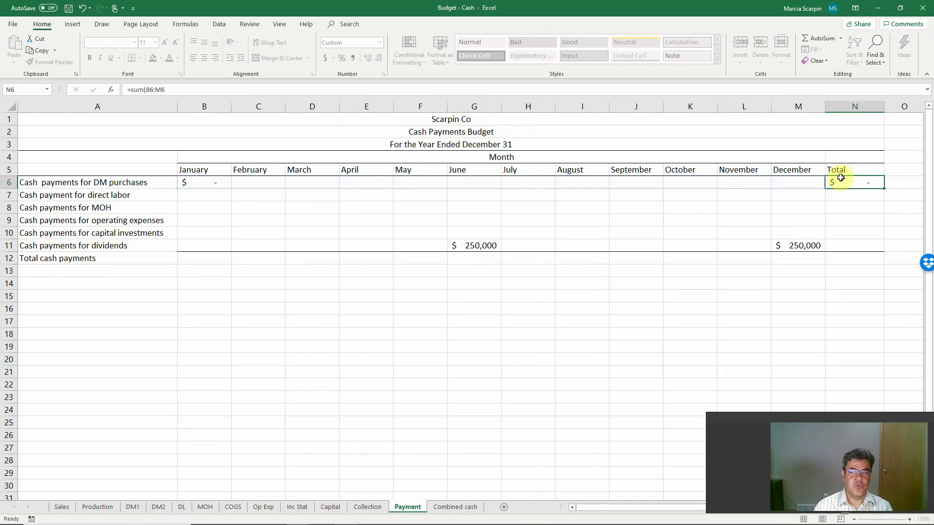
Copy the total formula from N6 down through N11, pasting formulas only to keep the cell borders
left_click(841, 178)
key("ctrl+c")
key("shift+Down")
key("shift+Down")
key("shift+Down")
key("shift+Down")
key("shift+Down")
key("shift+Down")
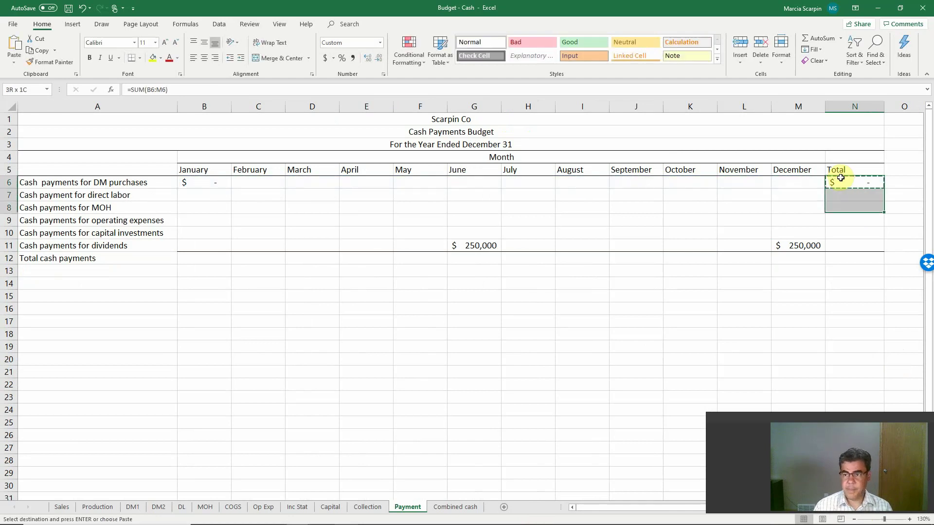
key("shift+Up")
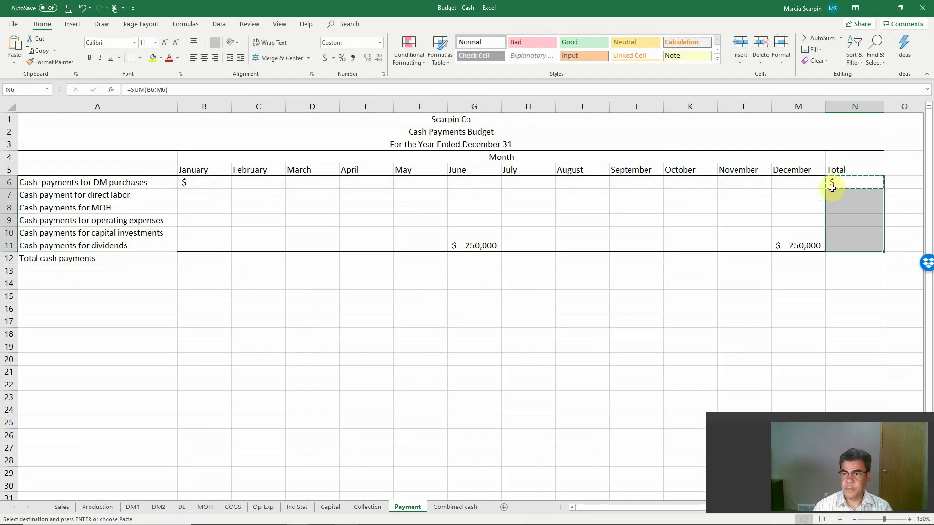
right_click(842, 216)
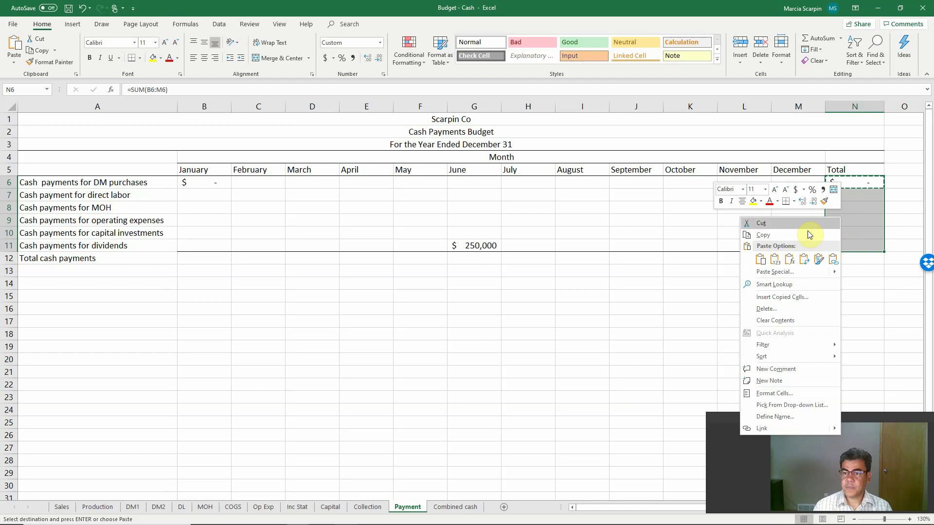
left_click(790, 259)
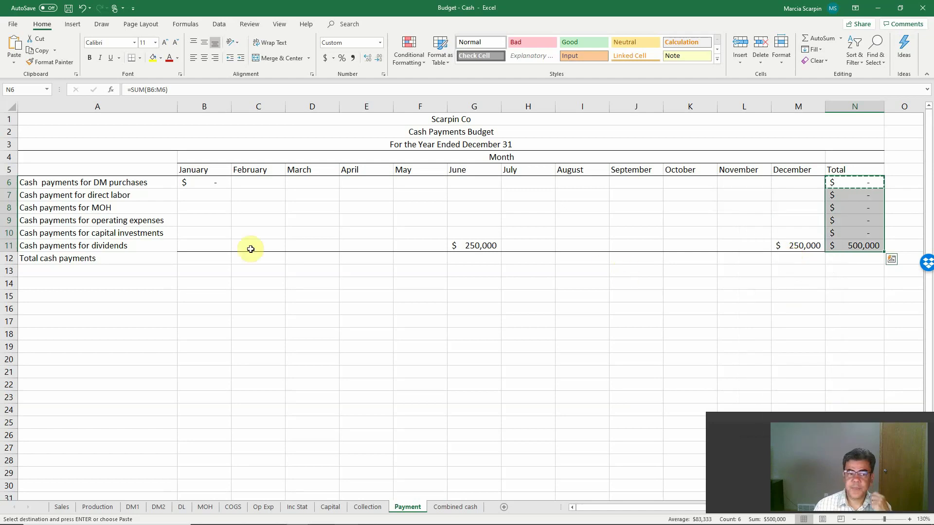
Total January's cash payments in B12 with =SUM(B6:B11)
left_click(215, 265)
type("=sum(")
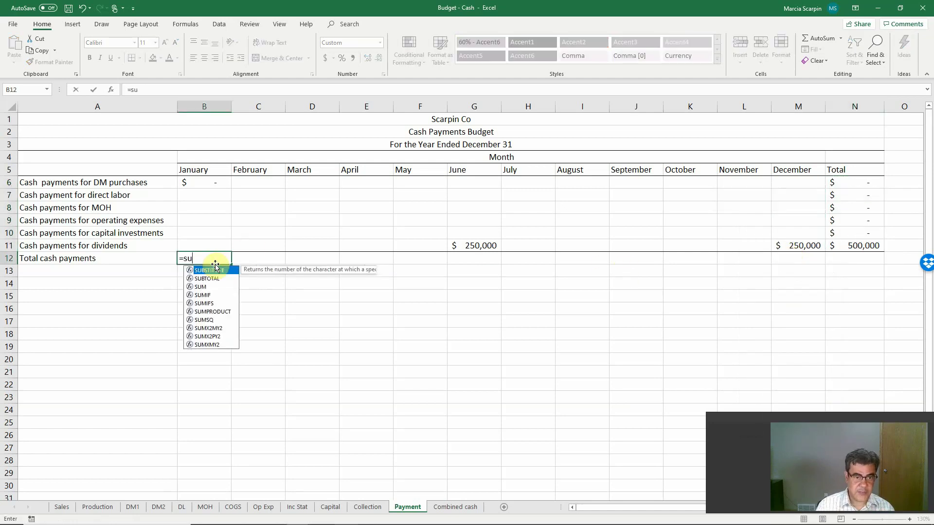
key("Up")
key("shift+Up")
key("shift+Up")
key("shift+Up")
key("shift+Up")
key("shift+Up")
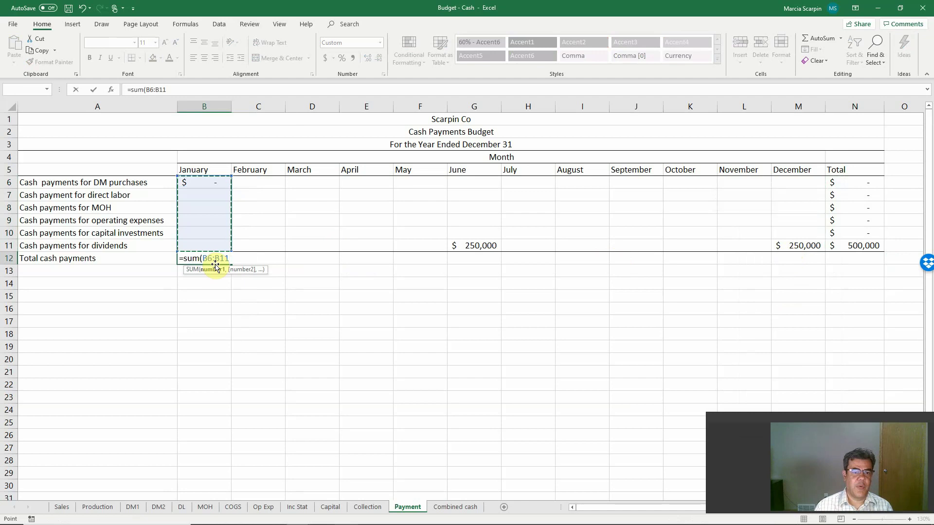
key("Return")
Copy January's total formula from B12 across the total cash payments row through N12
left_click(215, 265)
key("ctrl+c")
key("shift+Right")
key("shift+Right")
key("shift+Right")
key("shift+Right")
key("shift+Right")
key("shift+Right")
key("shift+Right")
key("shift+Right")
key("shift+Right")
key("shift+Right")
key("shift+Right")
key("shift+Right")
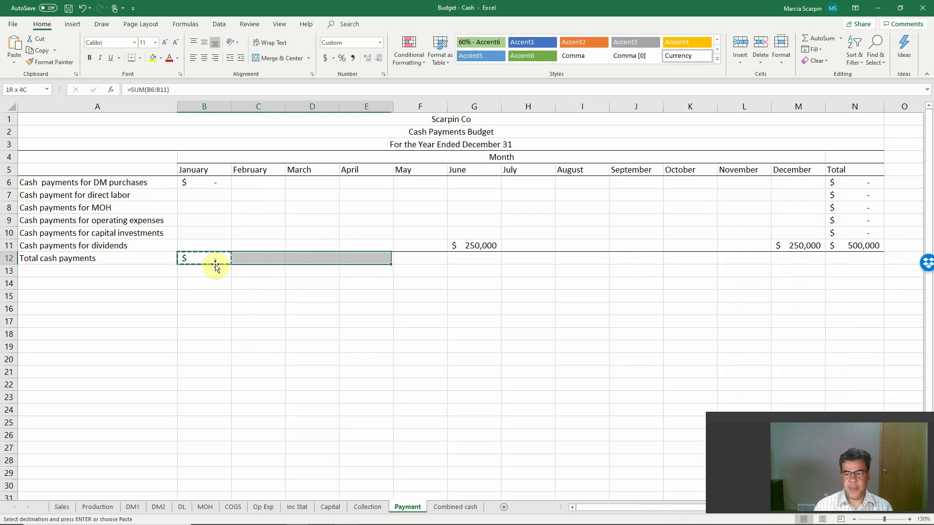
key("ctrl+v")
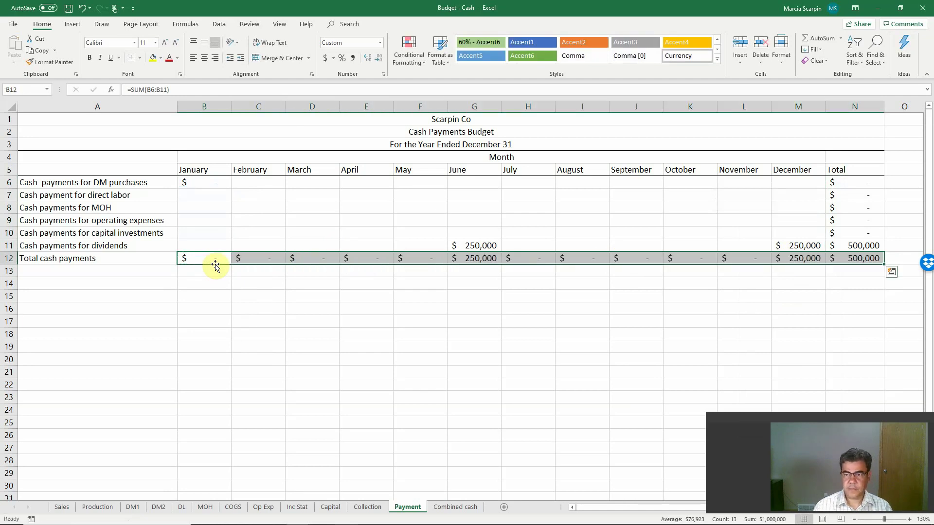
left_click(402, 424)
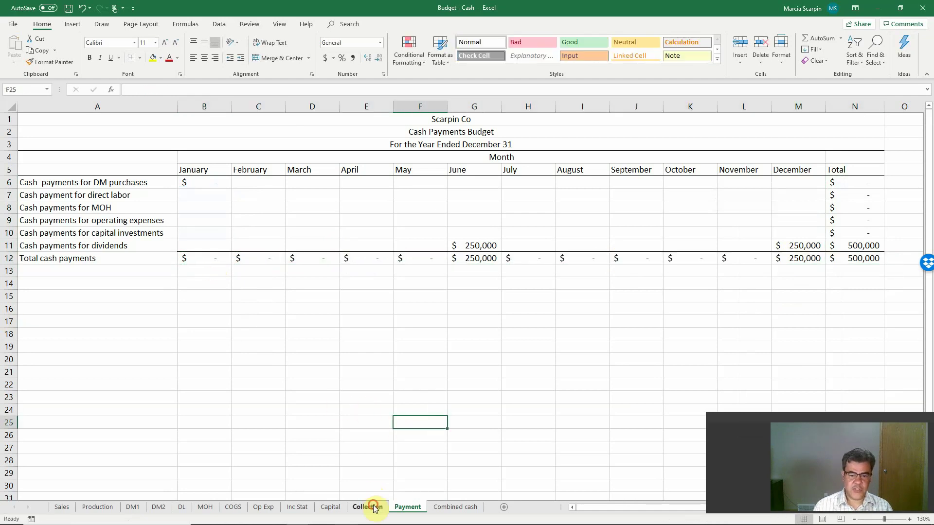
On the Collection sheet, cross-check the yearly collections total with =SUM(B9:M9) in N11, and delete the check formula
left_click(367, 507)
left_click(883, 233)
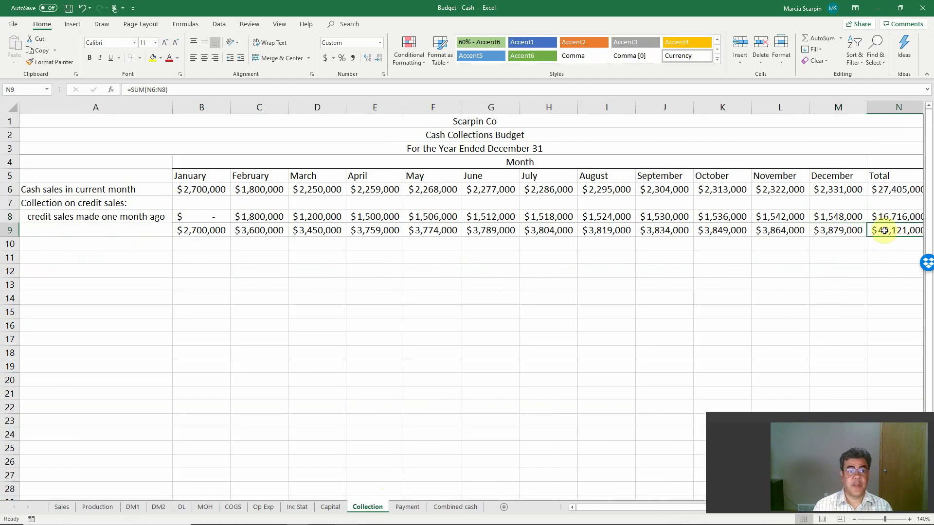
left_click(888, 256)
type("=sum(")
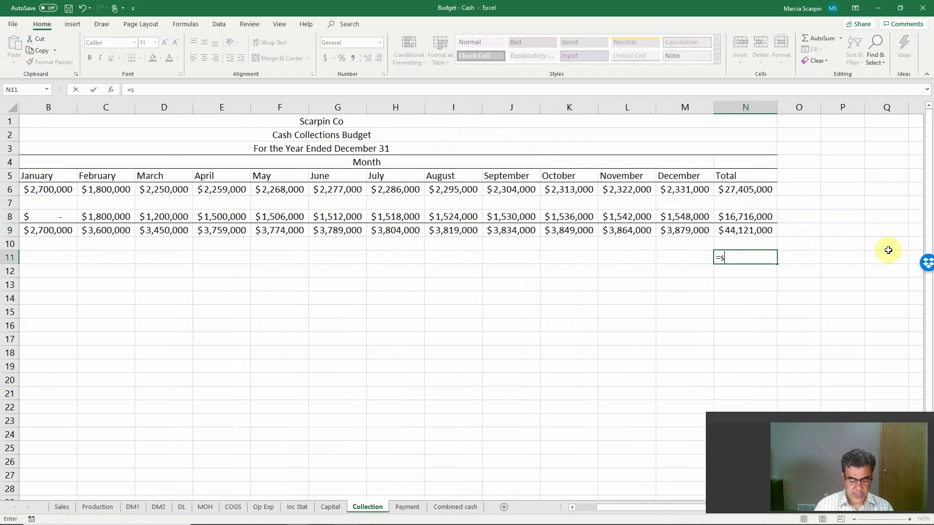
key("Up")
key("Up")
key("Left")
key("shift+Left")
key("shift+Left")
key("shift+Left")
key("shift+Left")
key("shift+Left")
key("shift+Left")
key("shift+Left")
key("shift+Left")
key("shift+Left")
key("shift+Left")
key("shift+Left")
type(")")
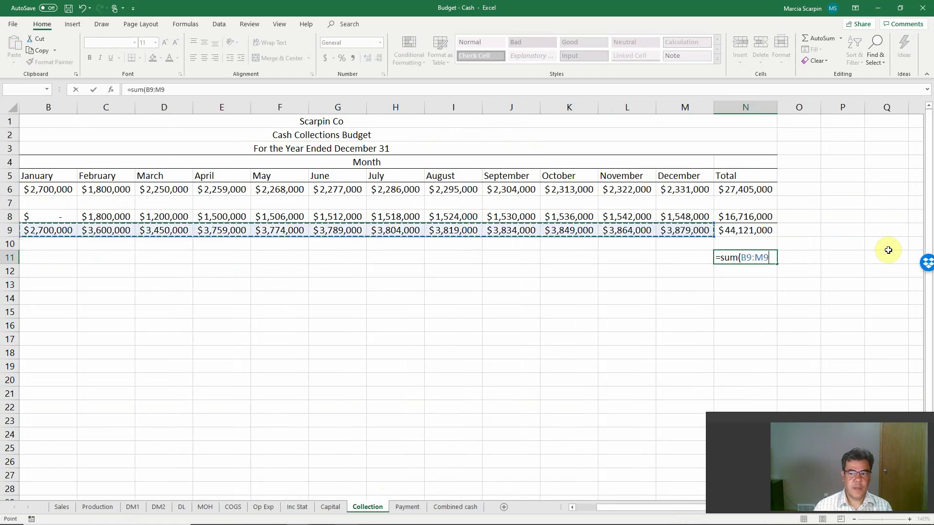
key("Return")
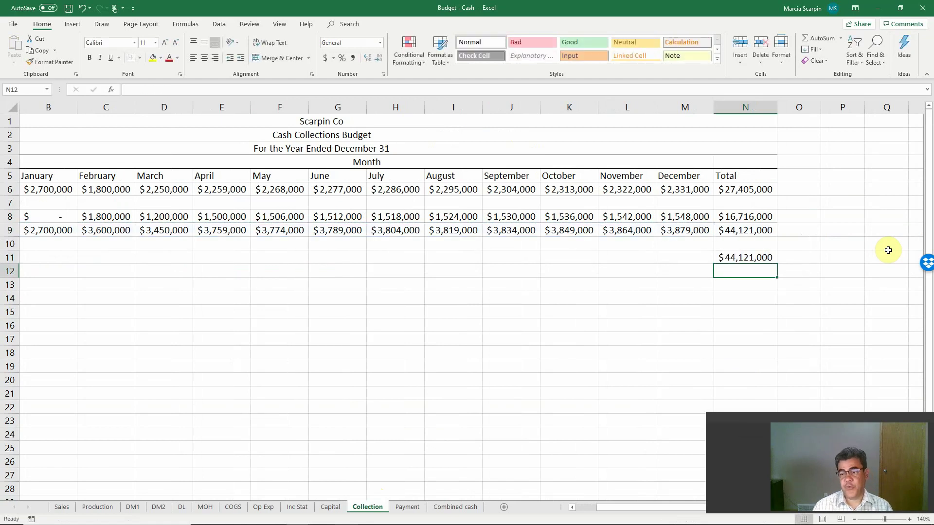
key("Up")
key("Delete")
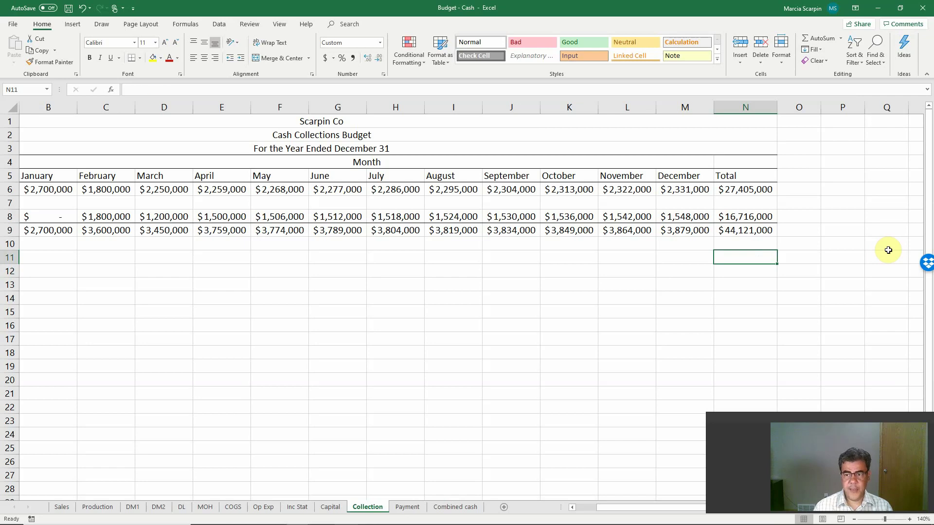
key("Home")
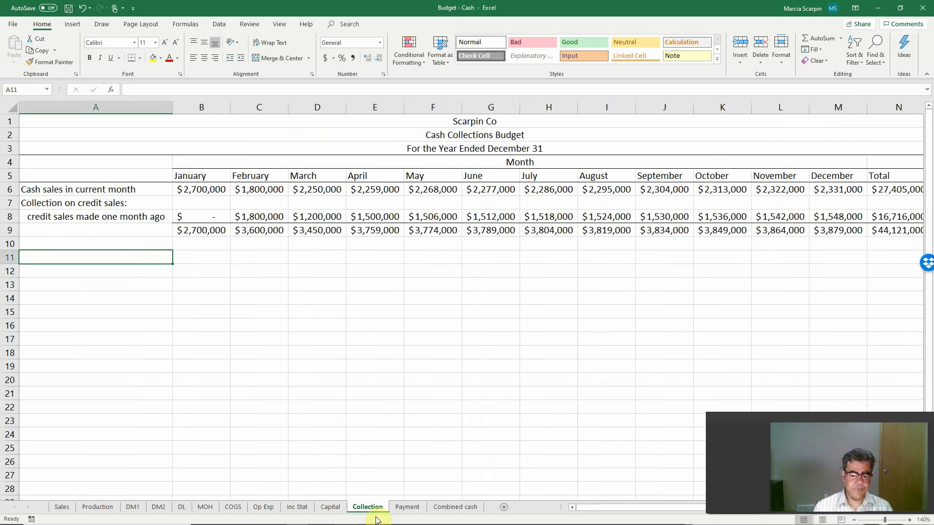
On the Payment sheet, set February's DM purchases payment in C6 to January's purchase costs, ='DM1'!B14+'DM2'!B14
left_click(407, 507)
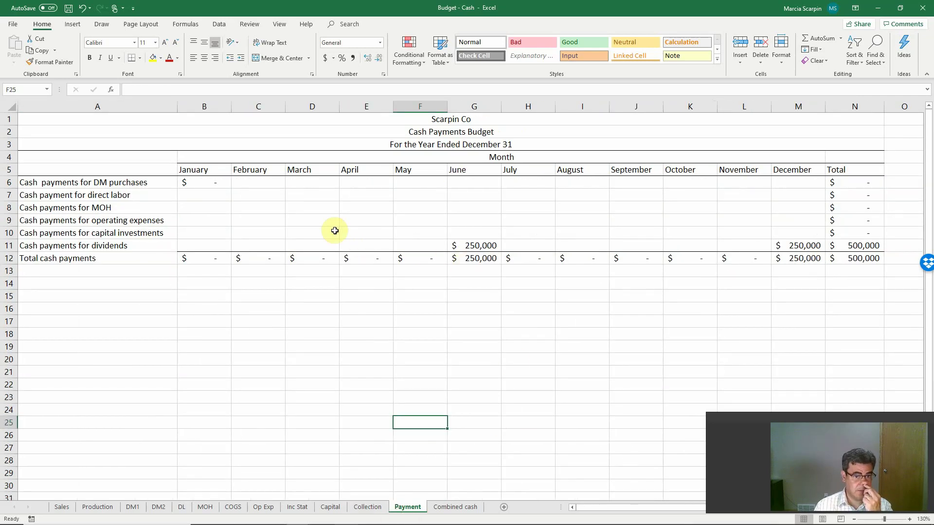
left_click(261, 181)
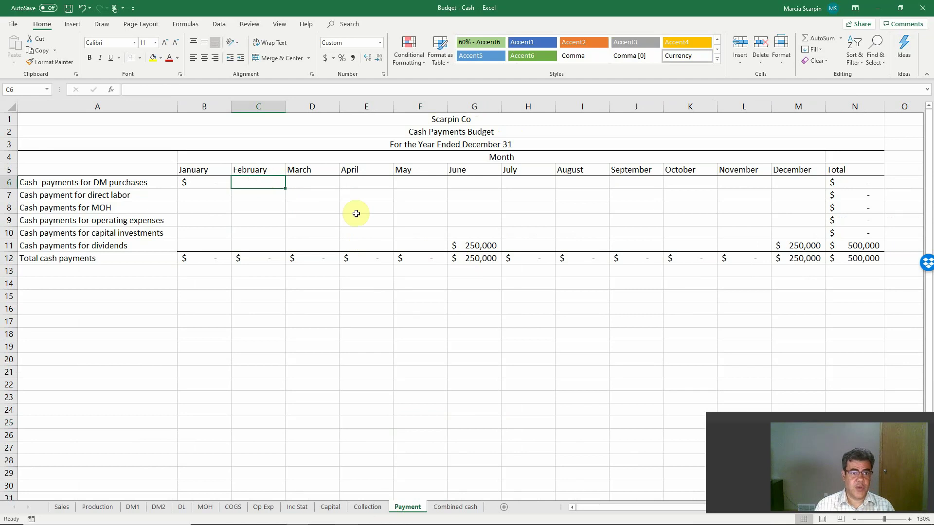
type("+")
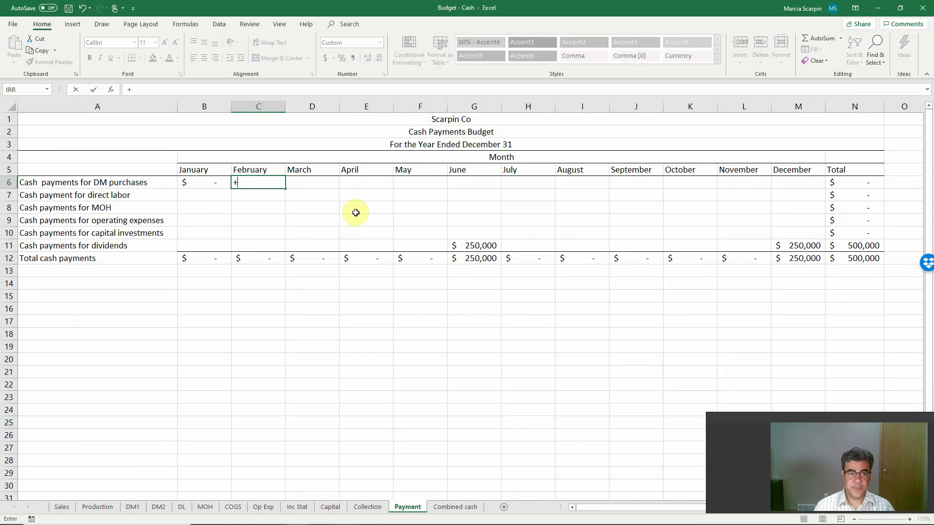
left_click(132, 507)
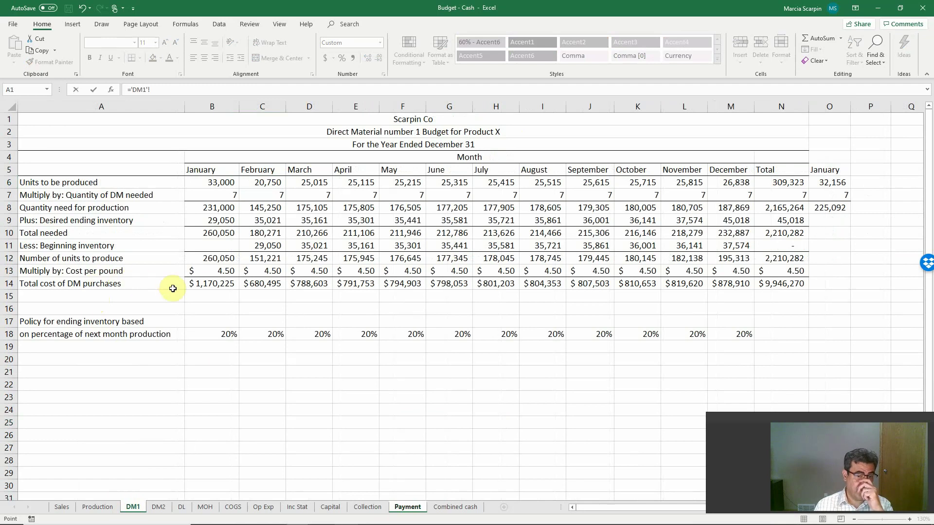
left_click(204, 284)
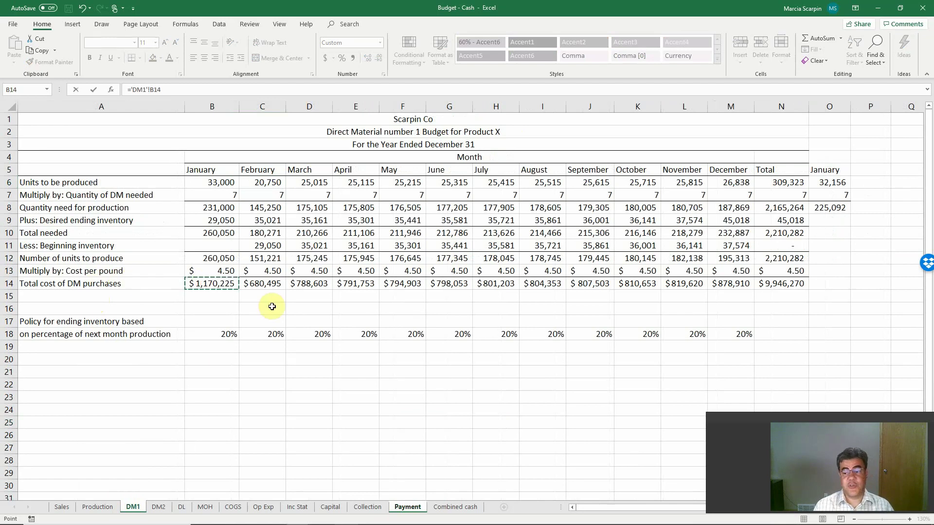
type("+")
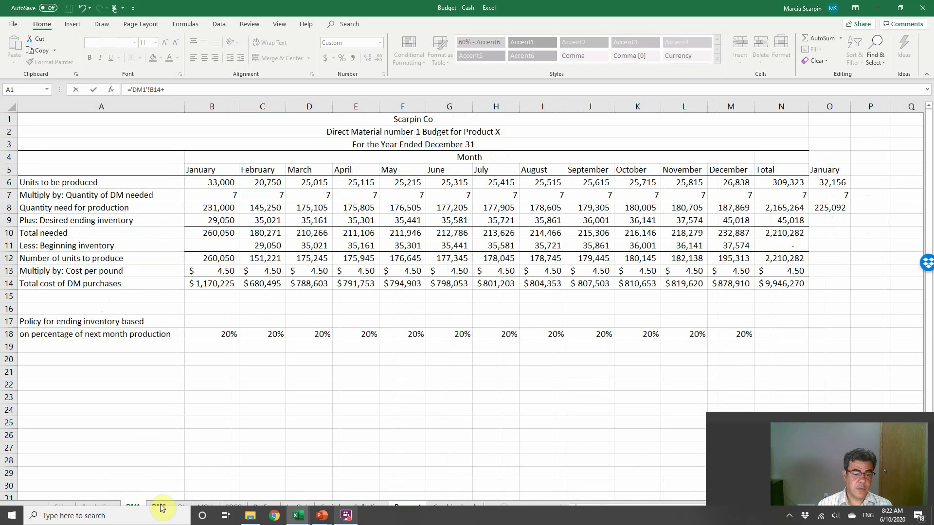
left_click(158, 506)
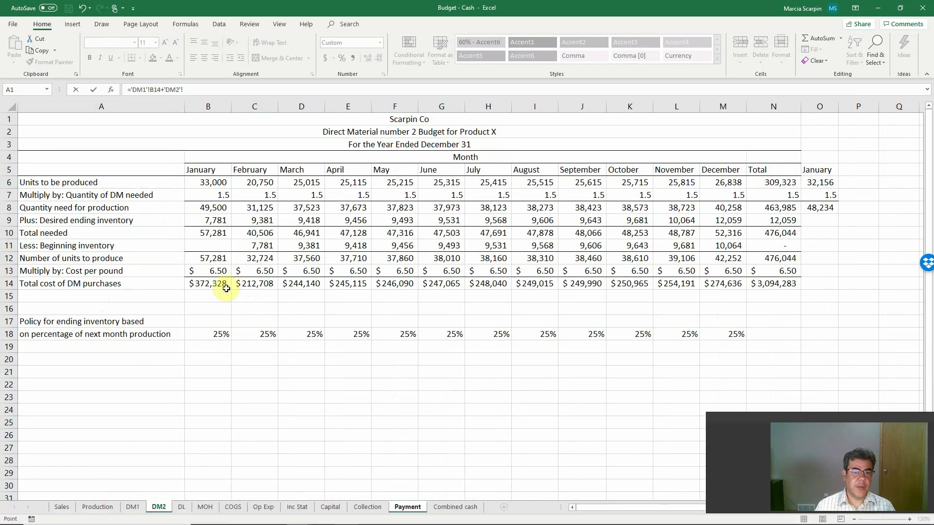
left_click(210, 284)
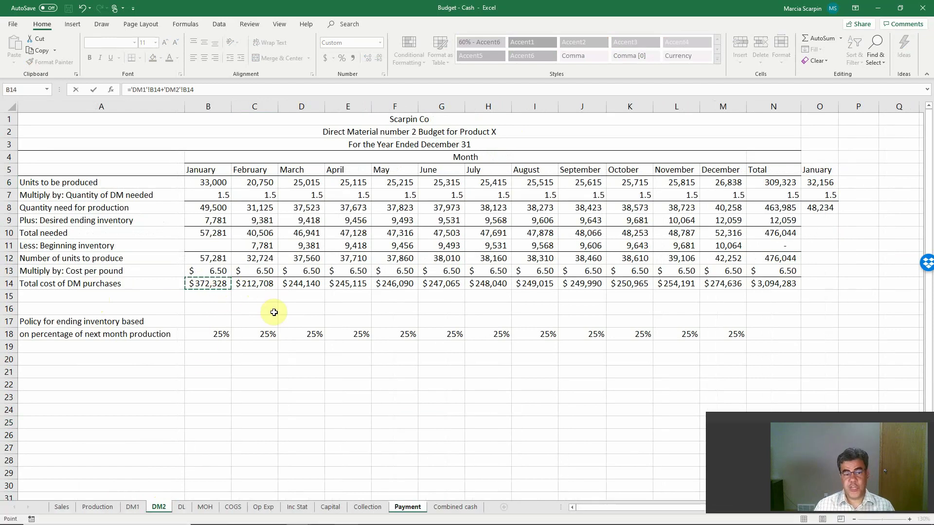
key("Return")
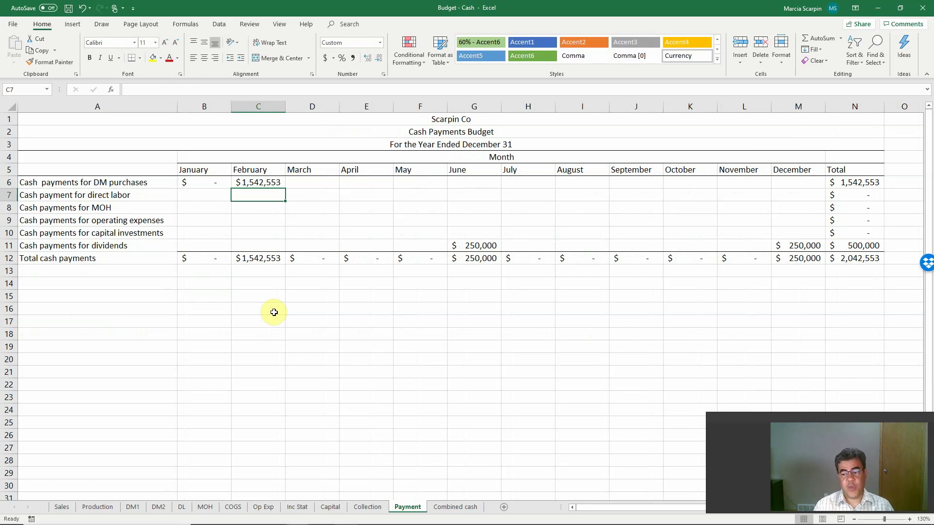
Link January's cash payment for direct labor in B7 to the total DL cost with =DL!B10
key("Left")
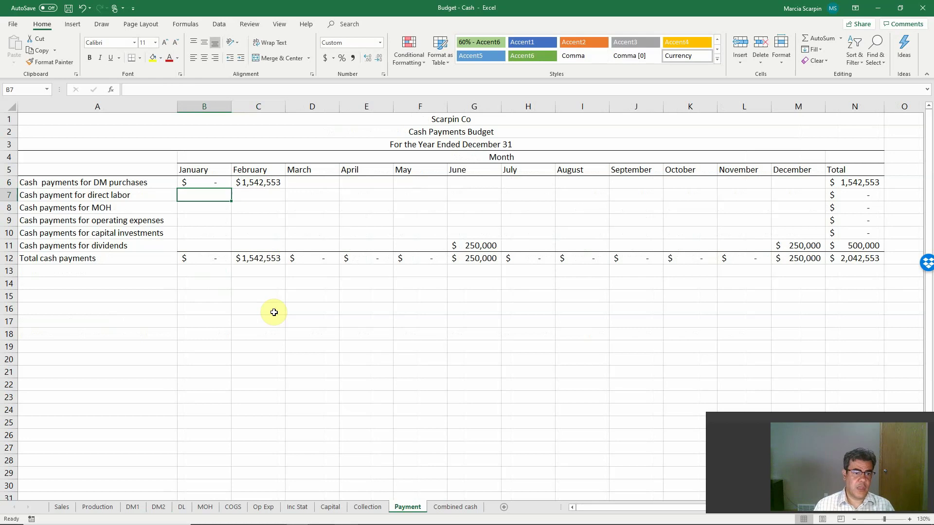
type("=")
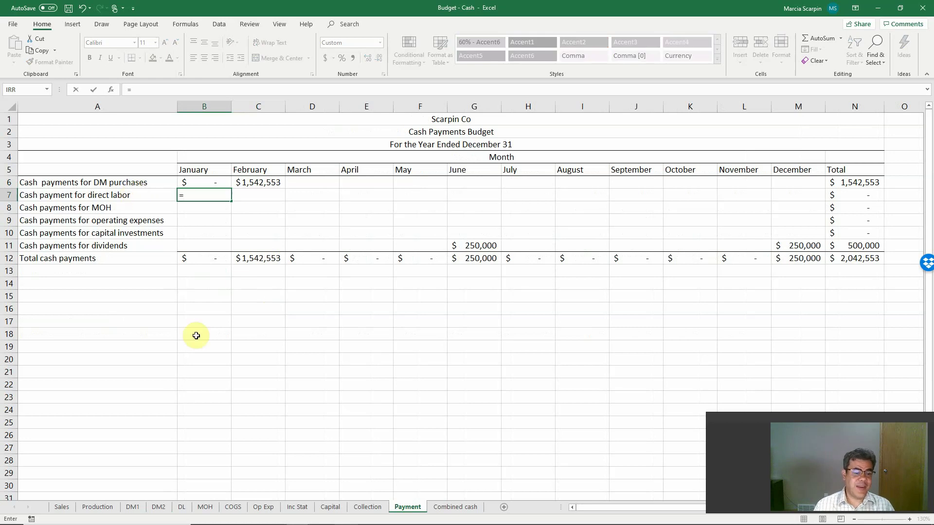
left_click(182, 507)
left_click(183, 257)
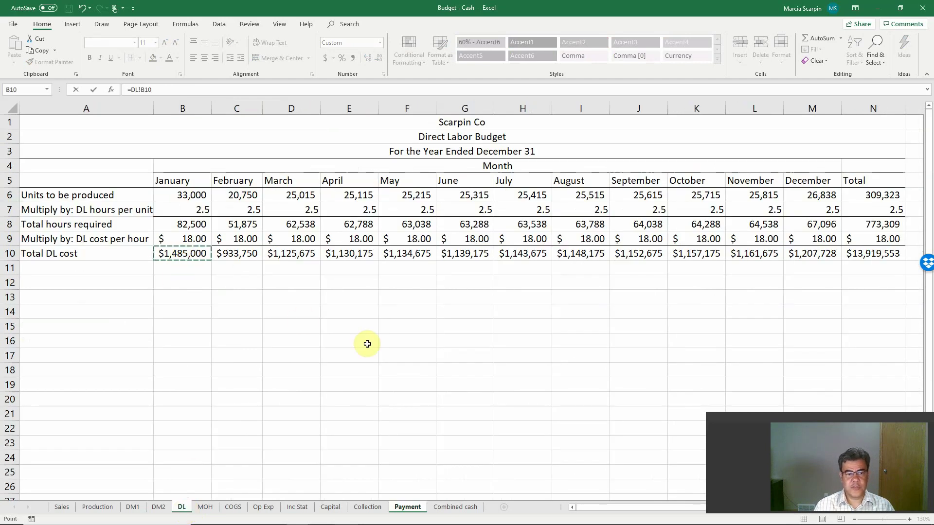
key("Return")
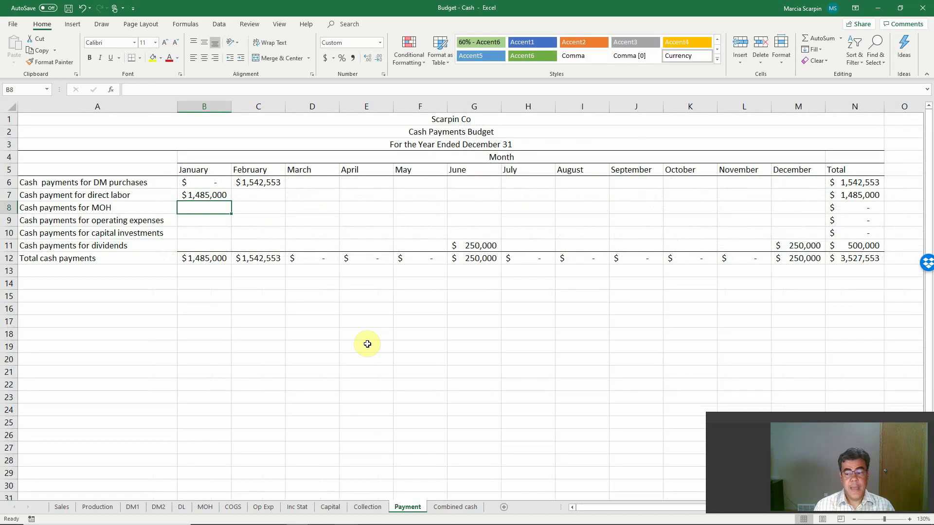
Link January's cash payment for MOH in B8 to the total MOH with =MOH!B20
type("=")
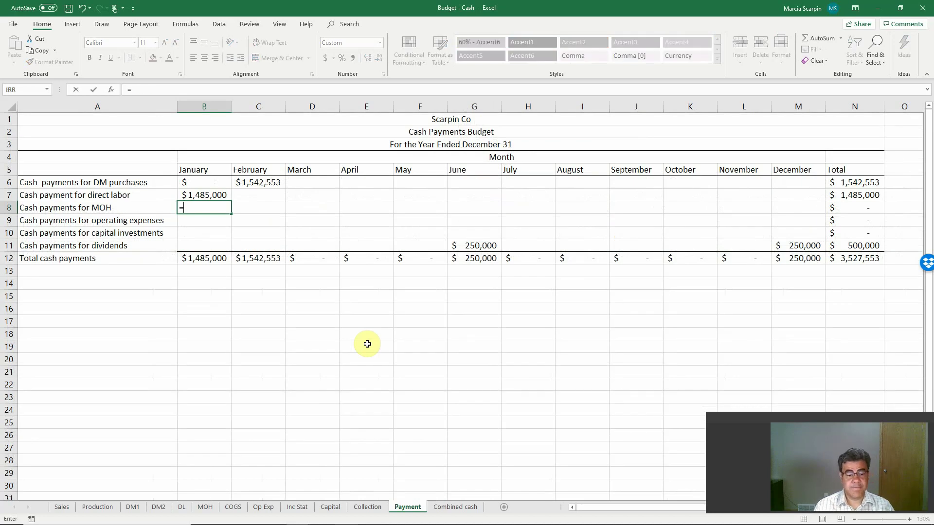
left_click(204, 508)
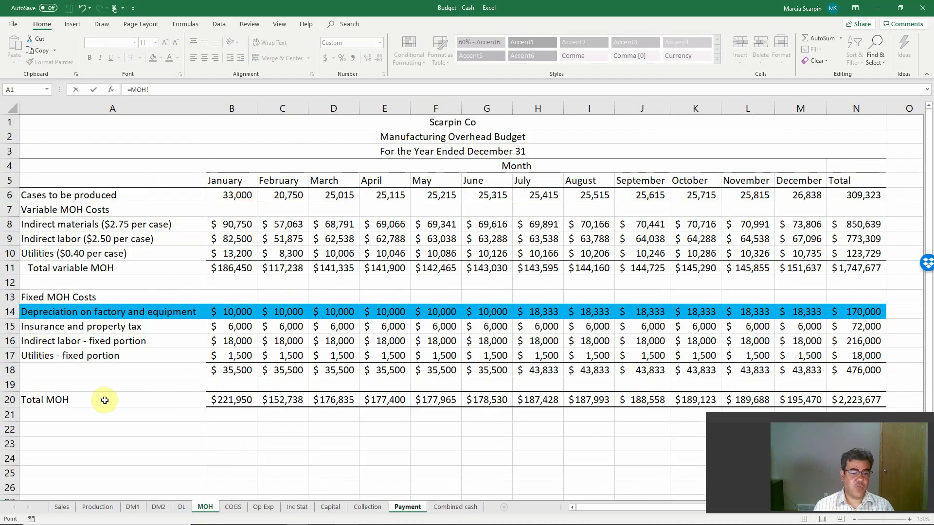
left_click(225, 400)
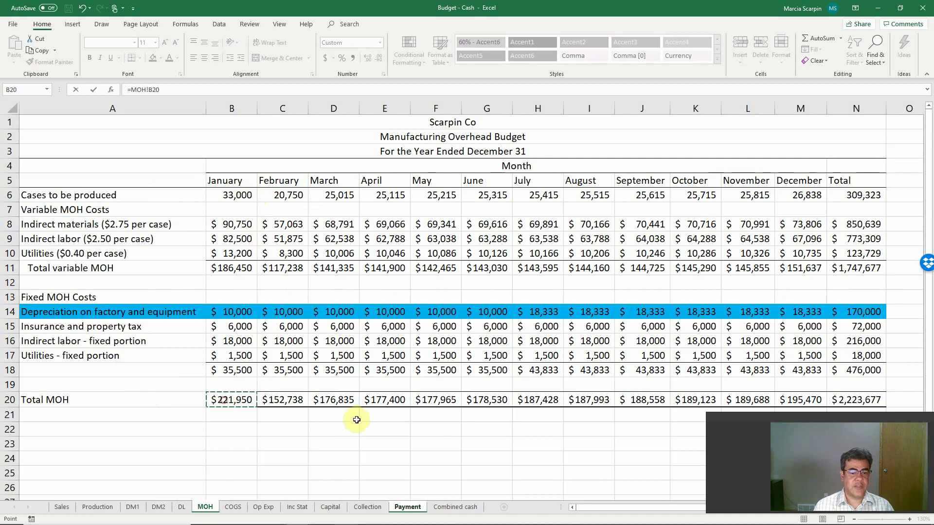
key("Return")
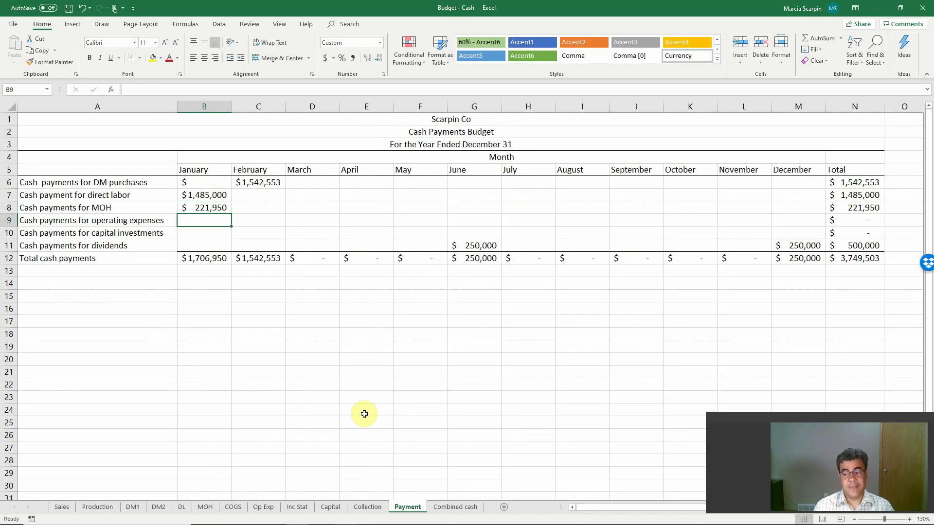
Re-enter January's MOH payment in B8 as total MOH less factory and equipment depreciation, =MOH!B20-MOH!B14
key("Up")
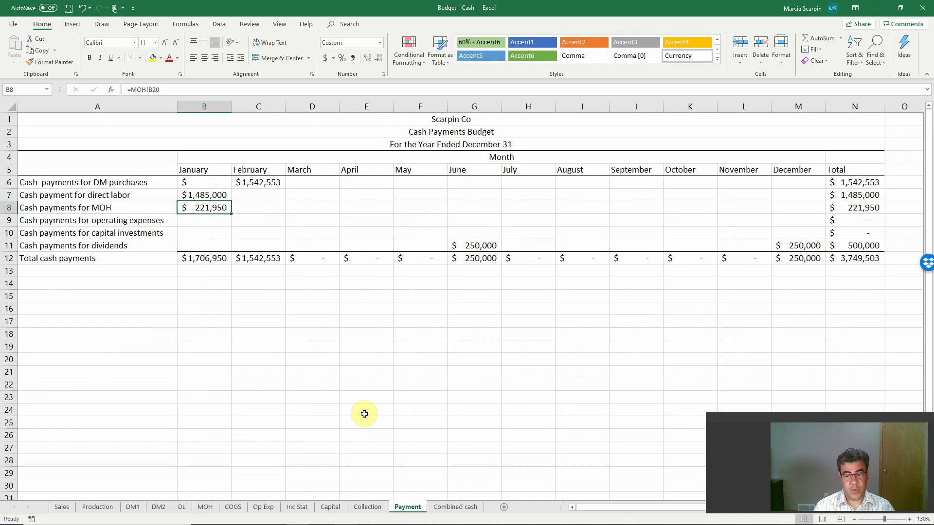
type("=")
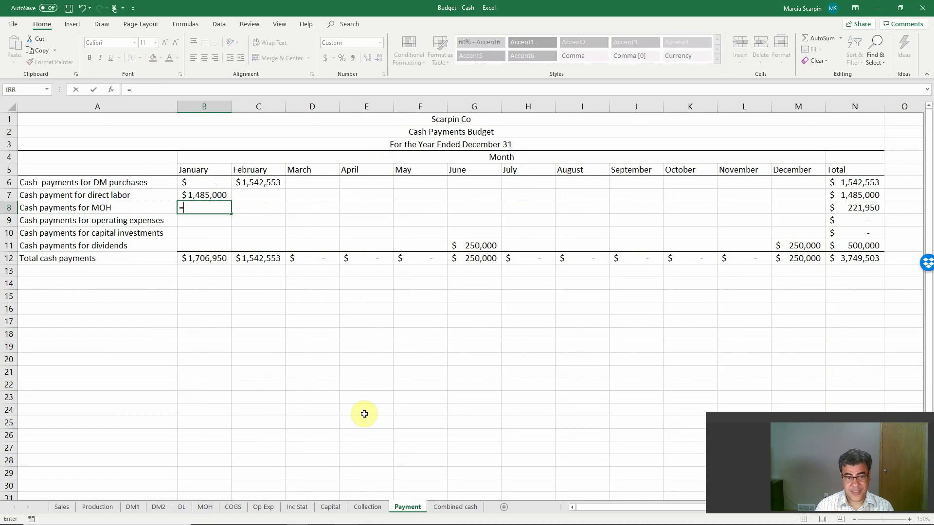
left_click(205, 507)
left_click(232, 400)
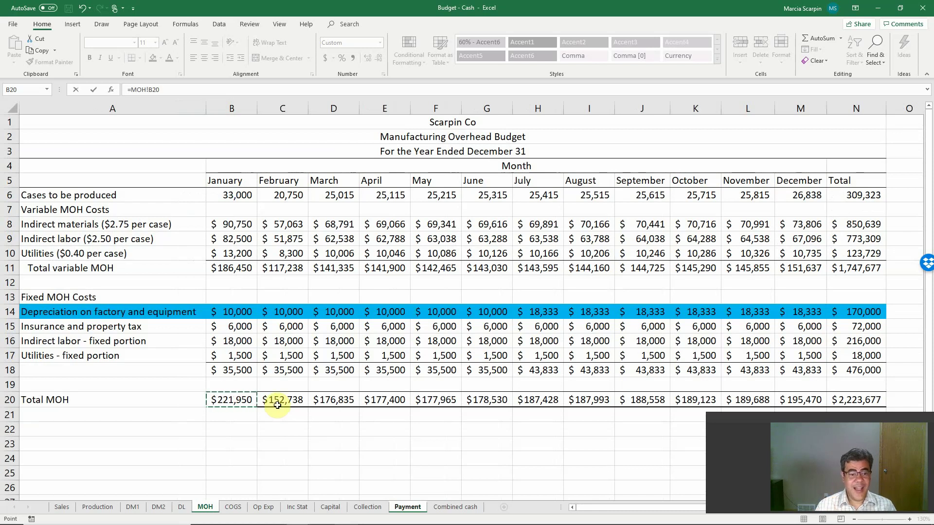
type("-")
left_click(230, 316)
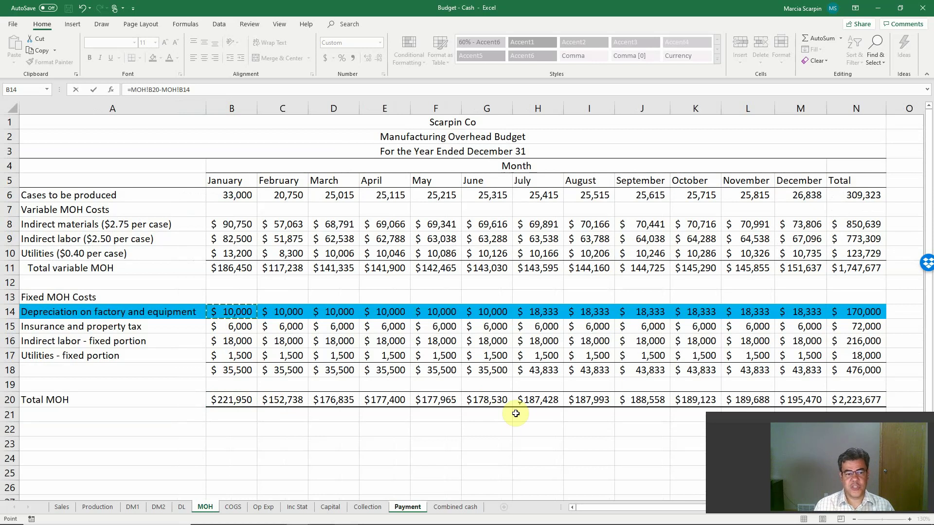
key("Return")
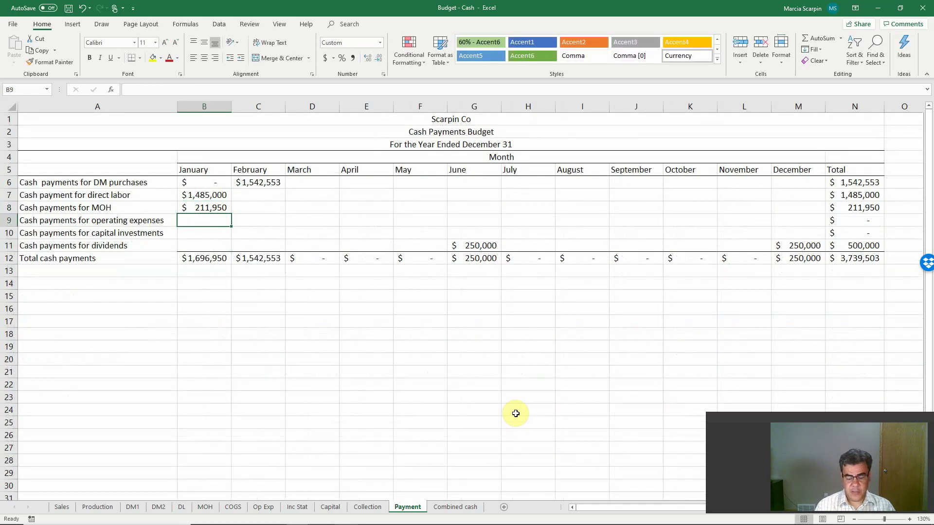
Set January's cash payment for operating expenses in B9 to total operating expenses less depreciation, ='Op Exp'!B20-'Op Exp'!B15
type("=")
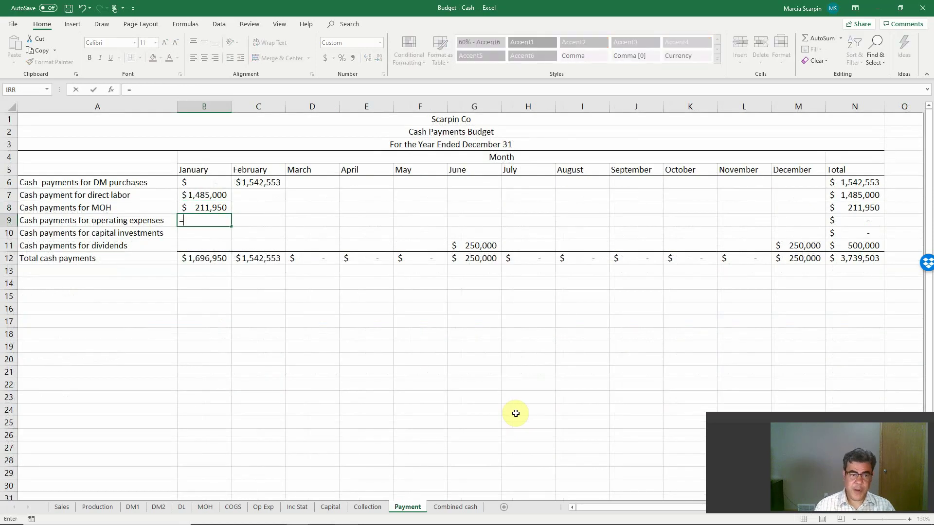
left_click(267, 508)
left_click(220, 359)
type("-")
left_click(225, 295)
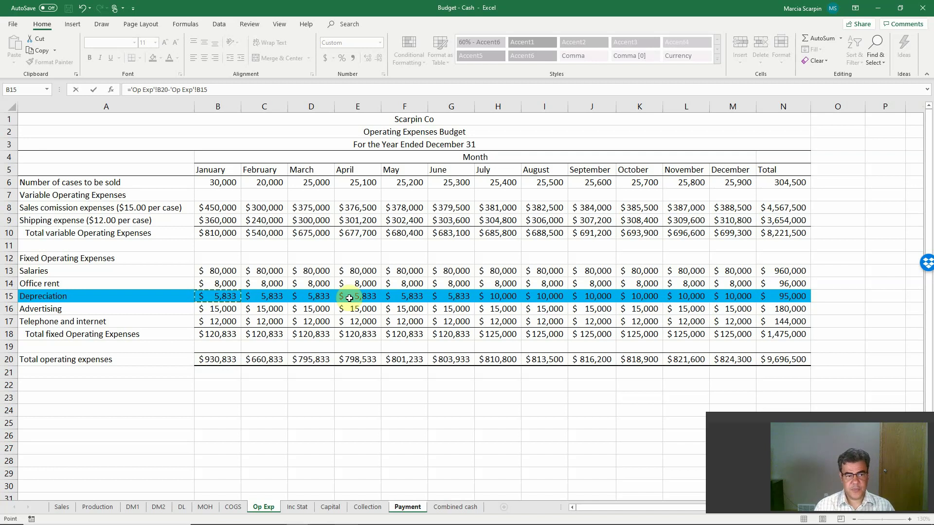
key("Return")
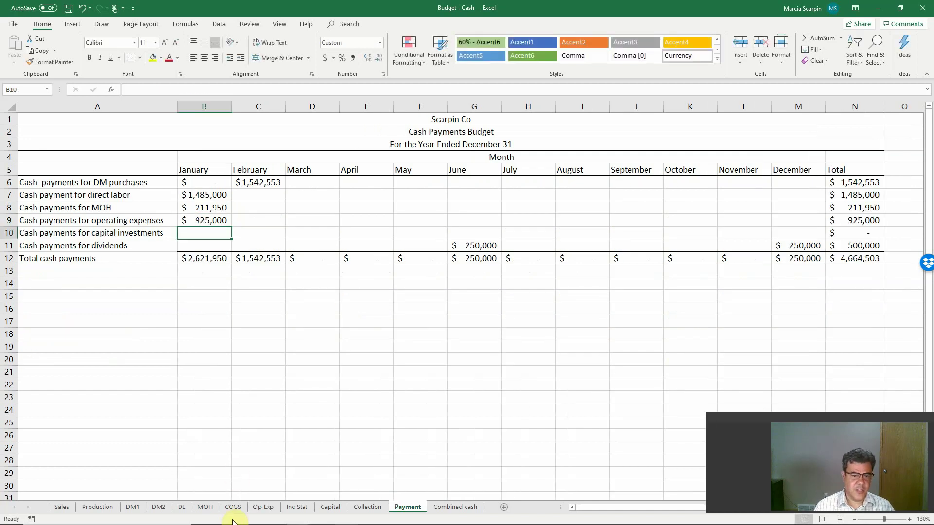
left_click(205, 506)
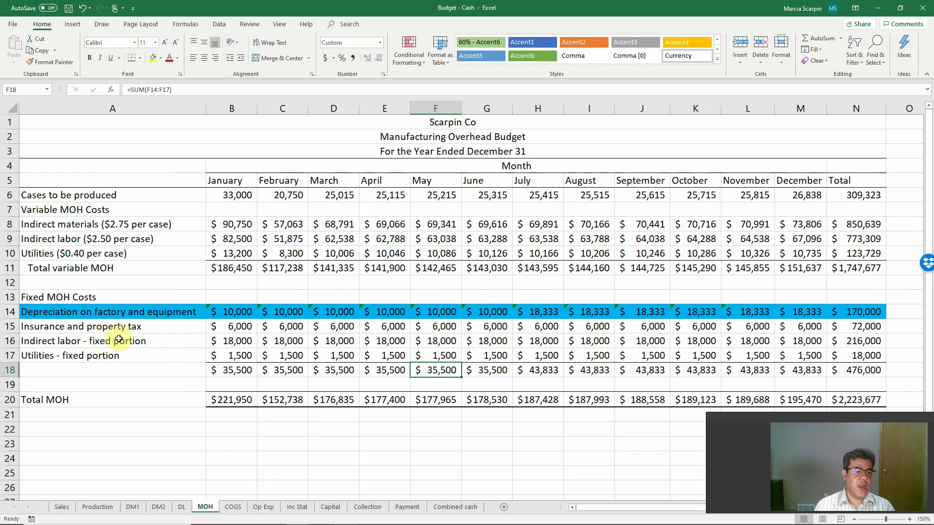
left_click_drag(223, 315, 390, 319)
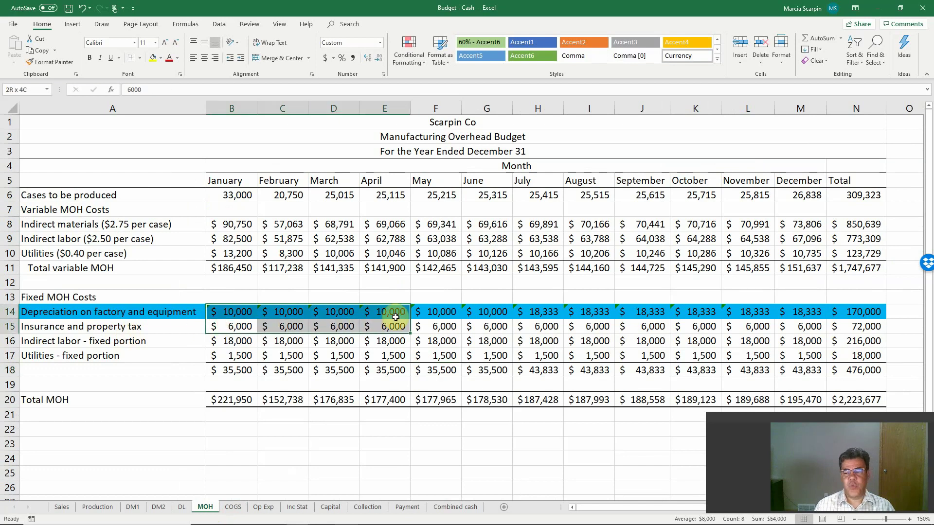
left_click(392, 319)
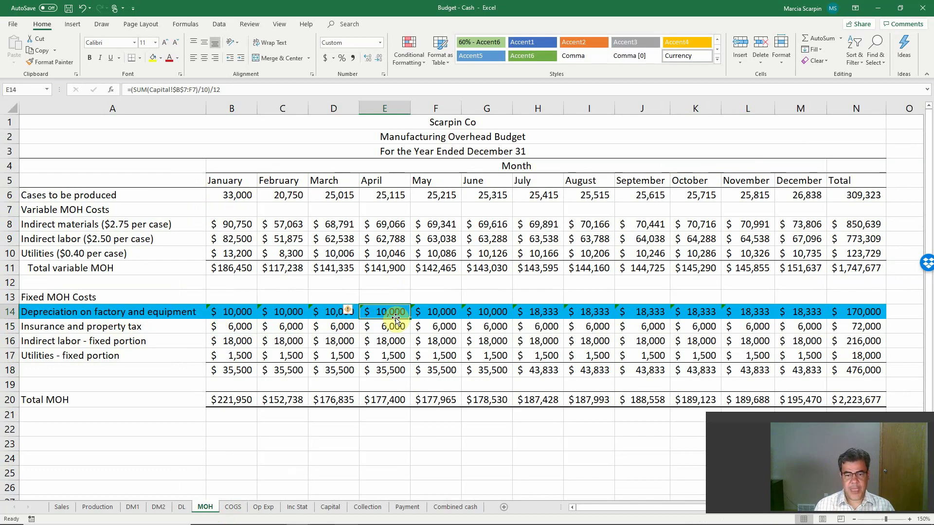
left_click(238, 329)
left_click(407, 507)
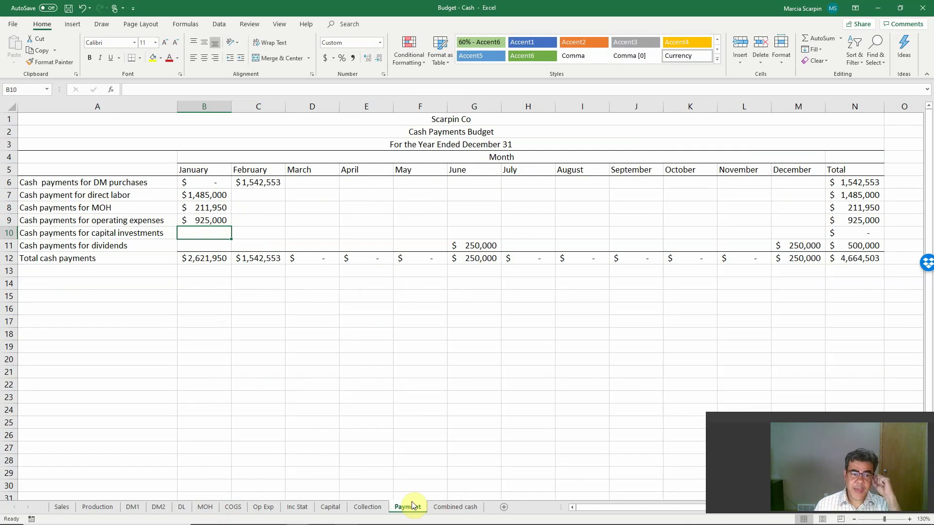
Link January's cash payment for capital investments in B10 to January's total new capital investments with =Capital!C8
type("=")
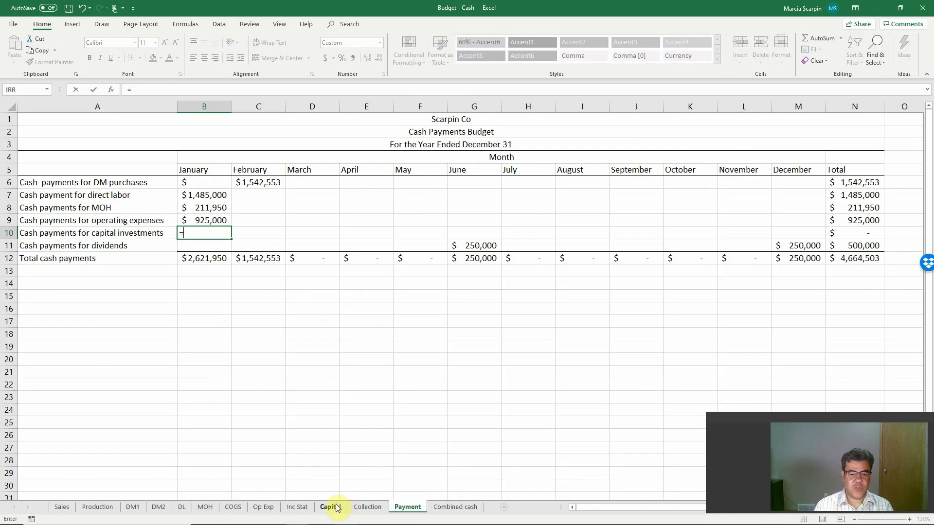
left_click(329, 508)
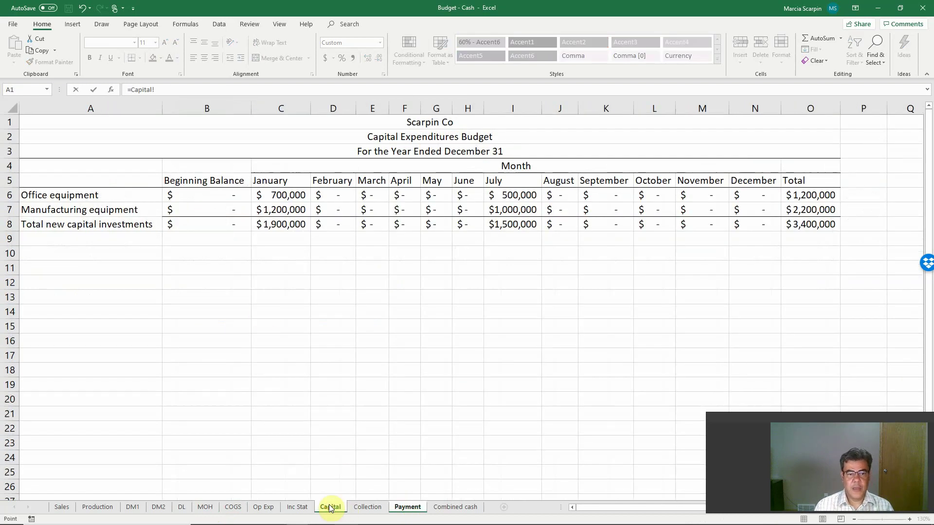
left_click(278, 225)
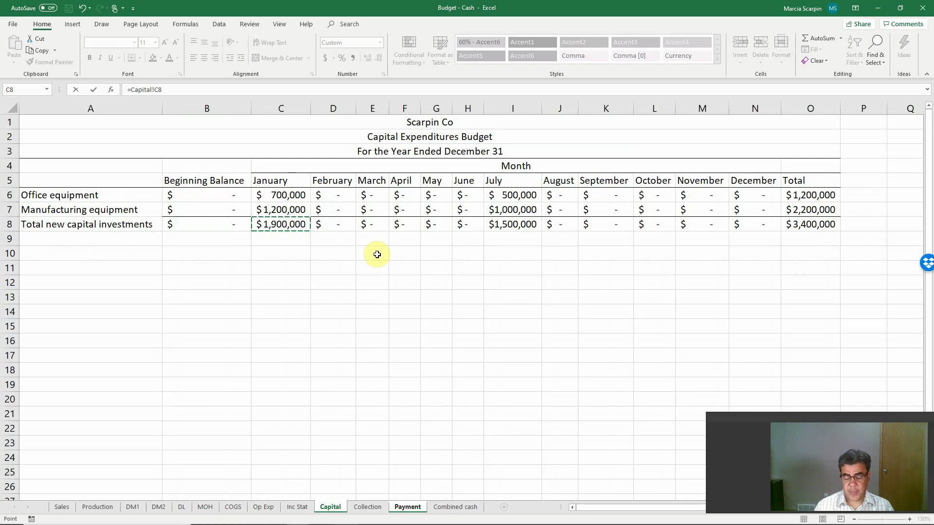
key("Return")
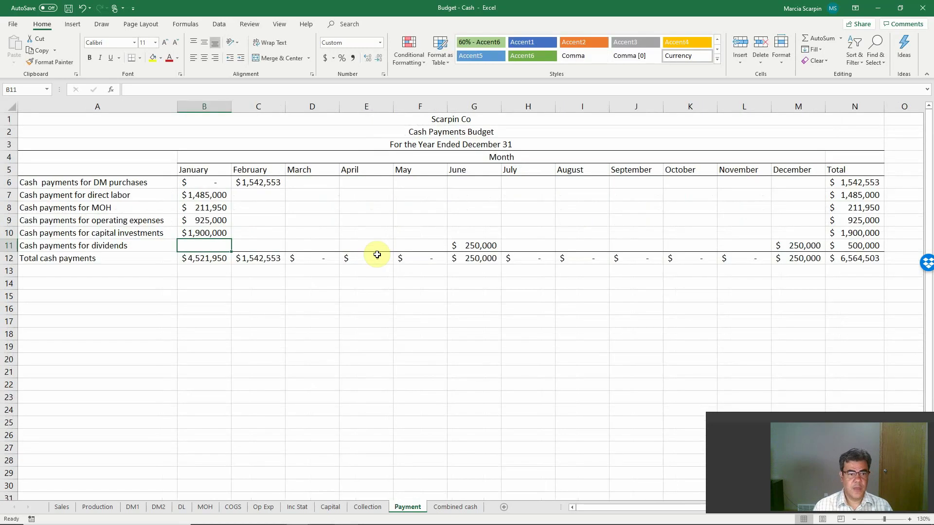
Copy January's direct labor, MOH, operating expenses and capital investments formulas from B7:B10 to February's cells C7:C10
key("Down")
key("Up")
key("Up")
key("Up")
key("Up")
key("Up")
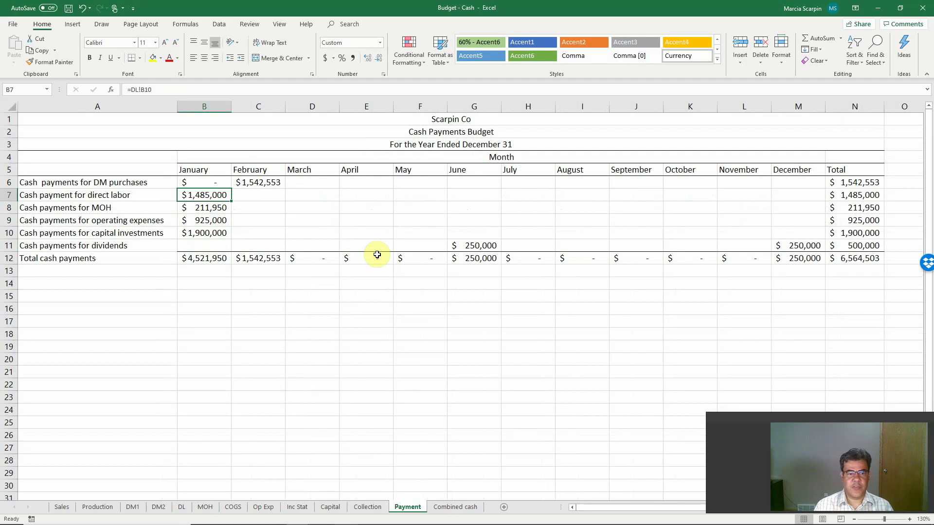
key("shift+Down")
key("shift+Down")
key("shift+Down")
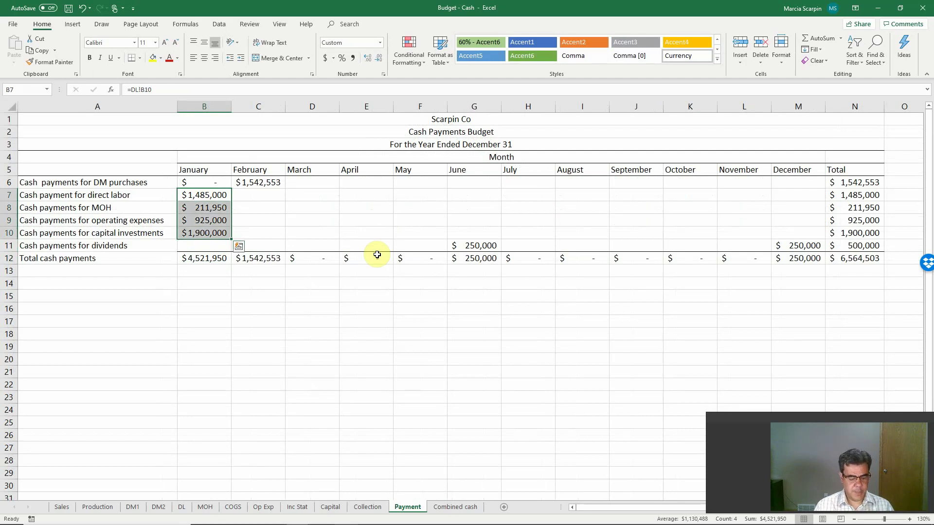
key("ctrl+c")
key("Right")
key("ctrl+v")
key("Escape")
Copy February's cash payment formulas in C6:C10 across the remaining months through December in column M
key("Up")
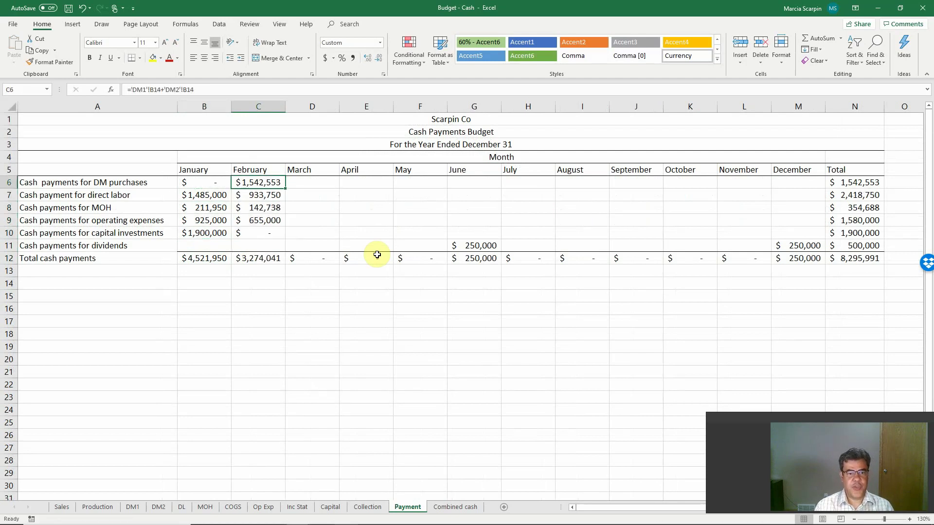
key("shift+Down")
key("shift+Down")
key("shift+Down")
key("shift+Down")
key("ctrl+c")
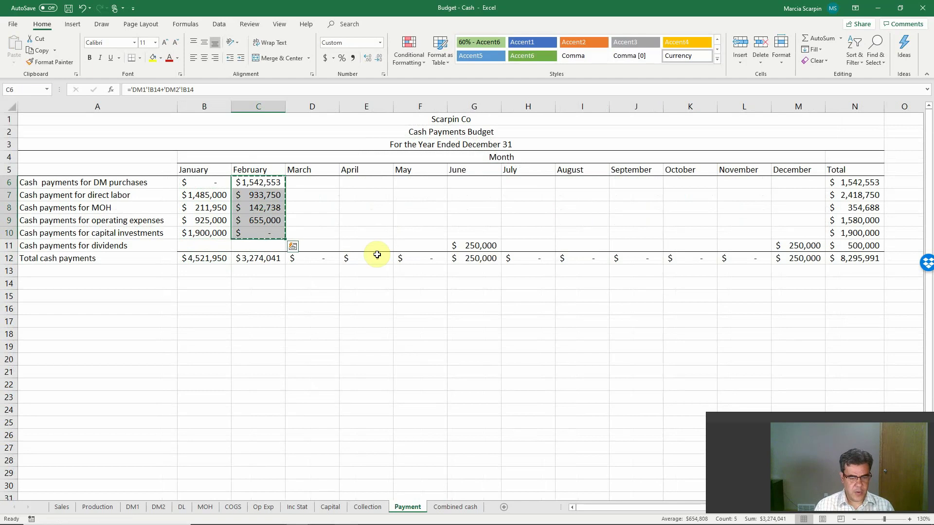
key("shift+Right")
key("shift+Right")
key("shift+Right")
key("shift+Right")
key("shift+Right")
key("shift+Right")
key("shift+Right")
key("shift+Right")
key("shift+Right")
key("shift+Right")
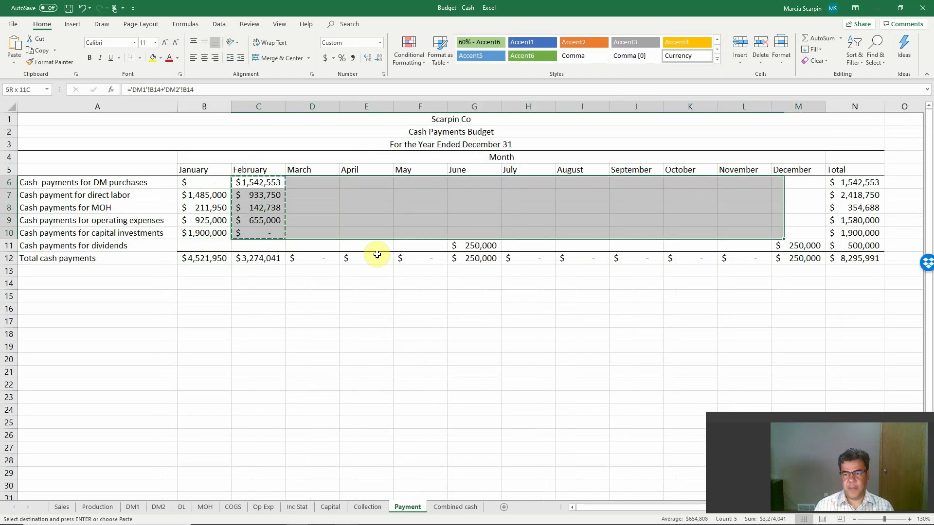
key("ctrl+v")
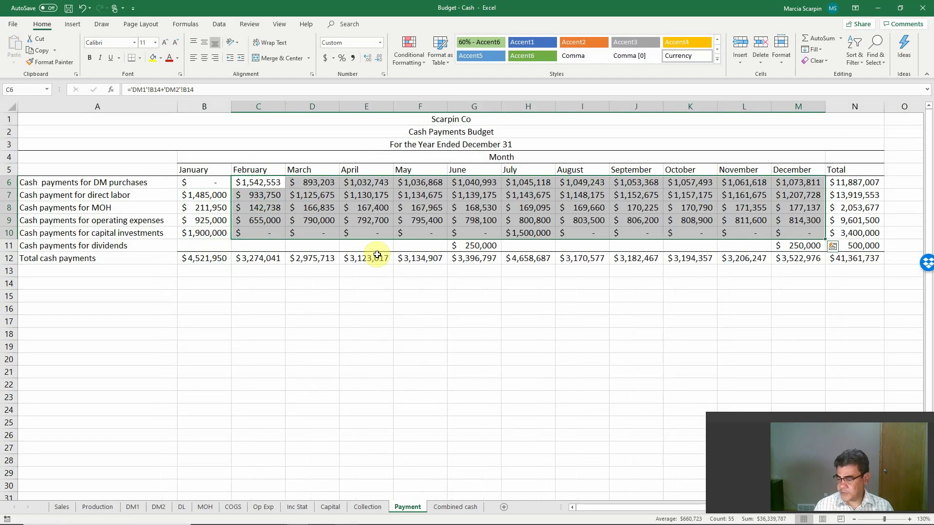
Fill the dividends row with 0 for January through May, B11:F11
key("Down")
key("Down")
key("Down")
key("Down")
key("Down")
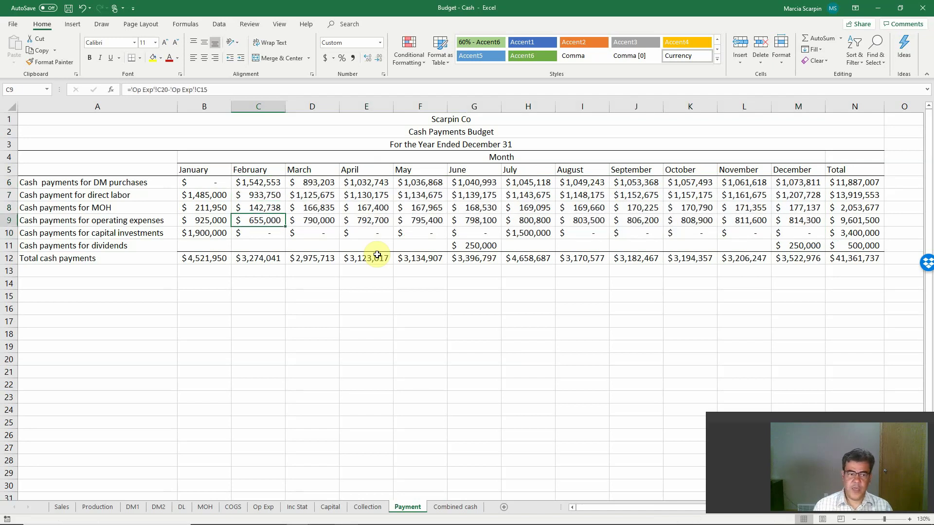
key("Left")
type("0")
key("Right")
type("0")
key("Right")
key("Left")
key("ctrl+c")
key("shift+Right")
key("shift+Right")
key("shift+Right")
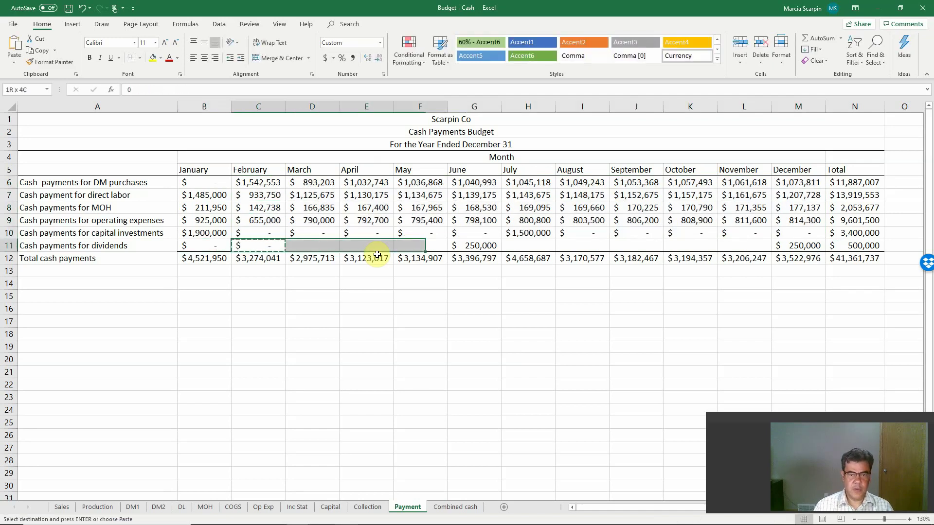
key("ctrl+v")
Paste the copied 0 dividend payment into July through November, H11:L11
key("Right")
key("Right")
key("Right")
key("Right")
key("Right")
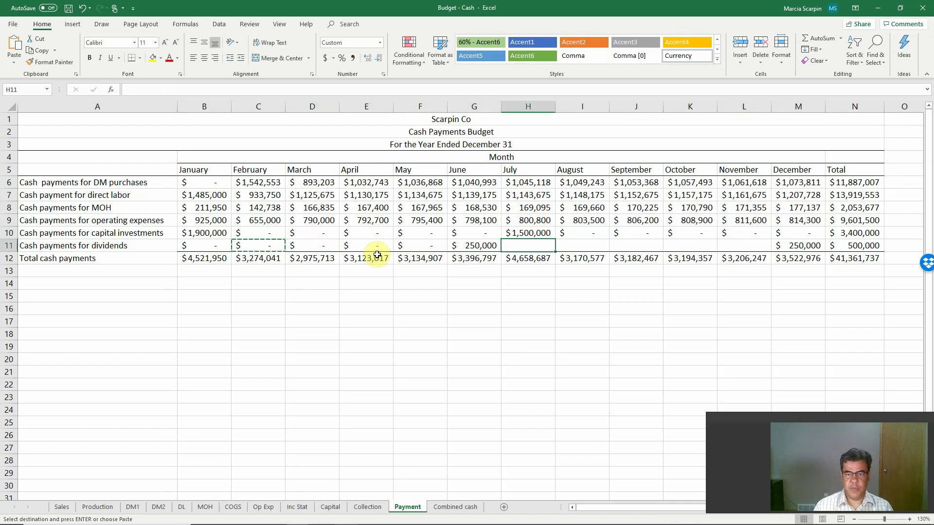
key("shift+Right")
key("shift+Right")
key("shift+Right")
key("shift+Right")
key("Return")
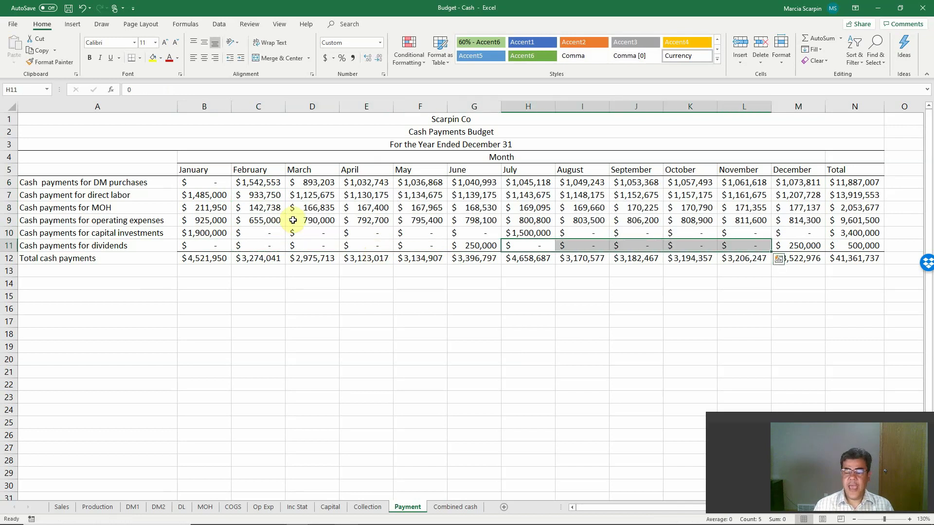
left_click(691, 282)
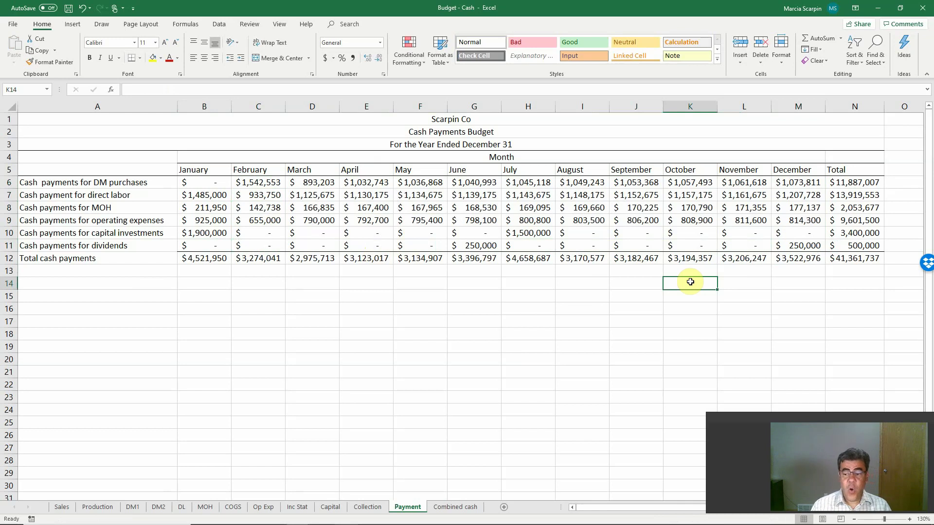
left_click(484, 247)
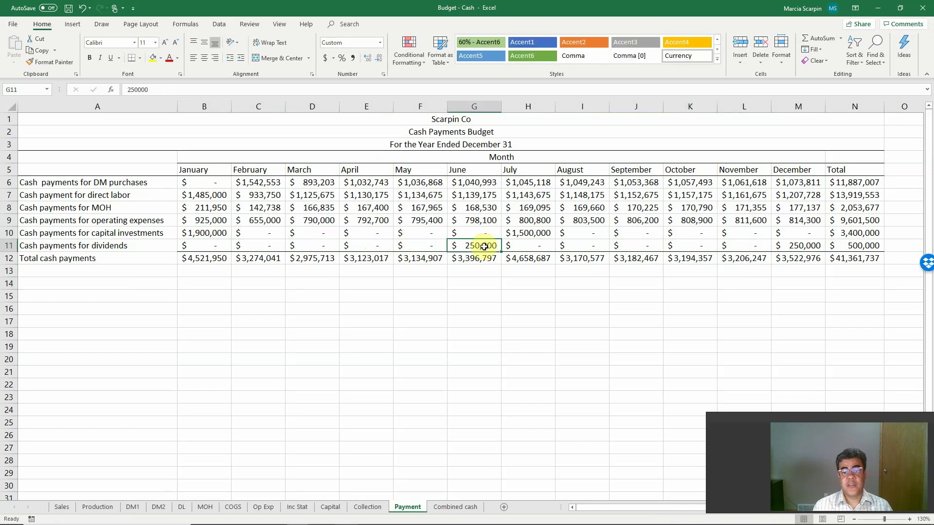
left_click(371, 508)
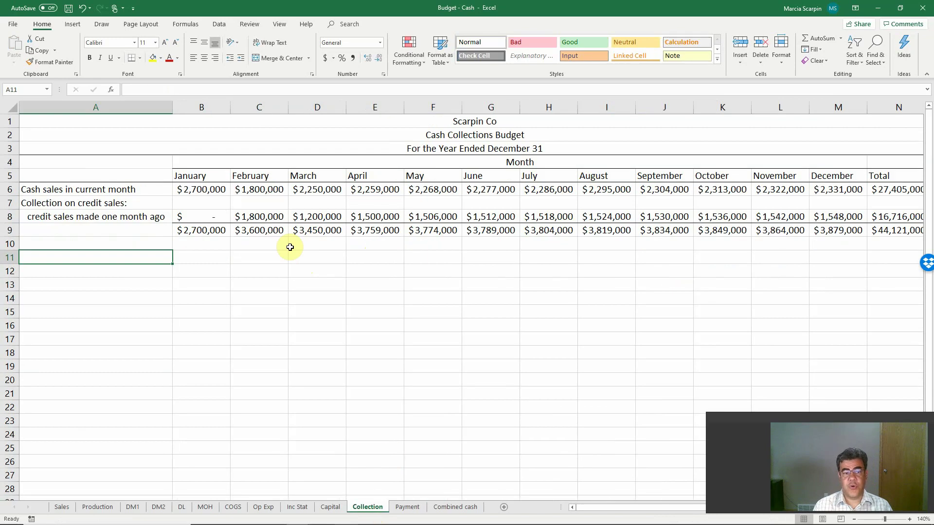
left_click(406, 506)
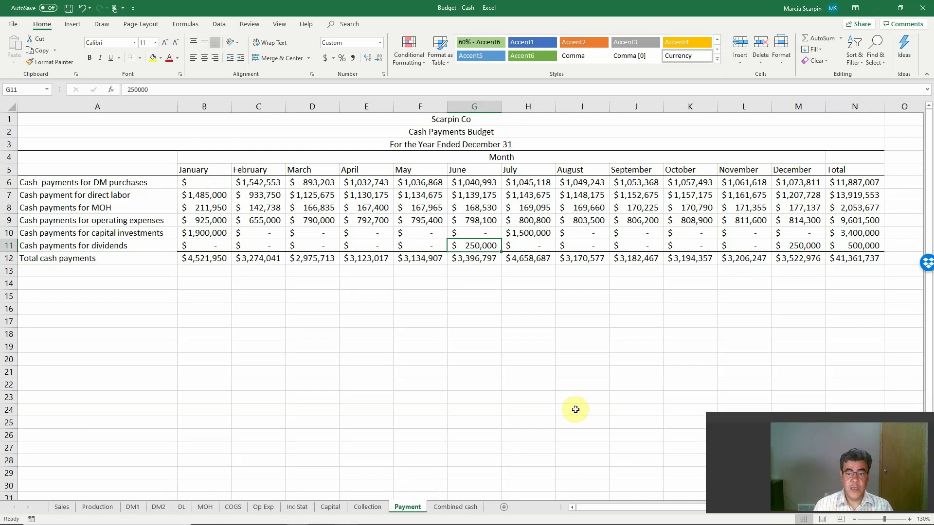
left_click(466, 216)
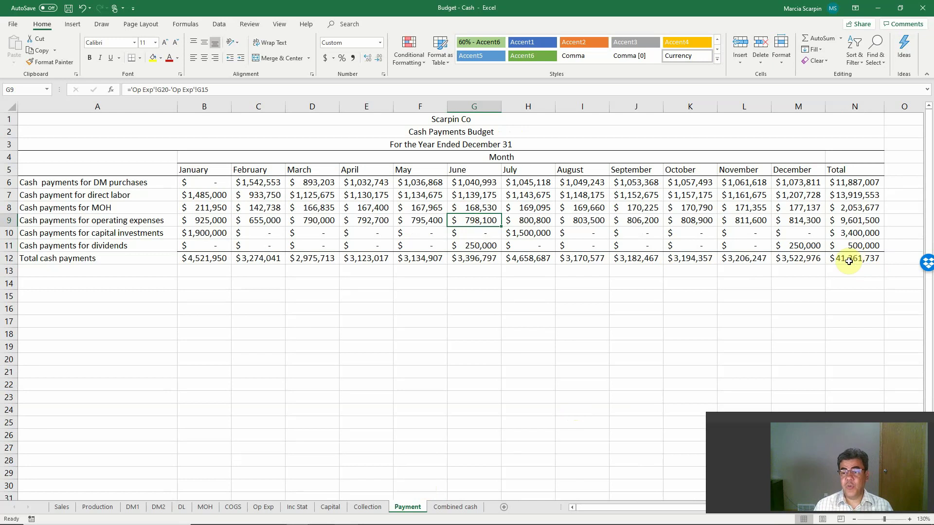
Cross-check the annual total by summing the monthly total cash payments B12:M12 in N14, and clear the check cell
left_click(851, 292)
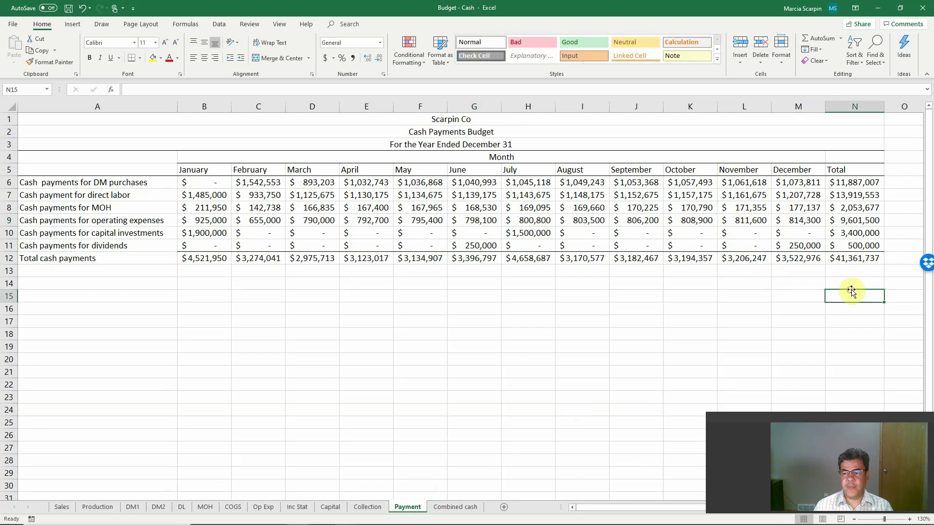
key("Up")
type("=sum(")
key("Up")
key("Up")
key("Left")
key("shift+Left")
key("shift+Left")
key("shift+Left")
key("shift+Left")
key("shift+Left")
key("shift+Left")
key("shift+Left")
key("shift+Left")
key("shift+Left")
key("shift+Left")
key("shift+Left")
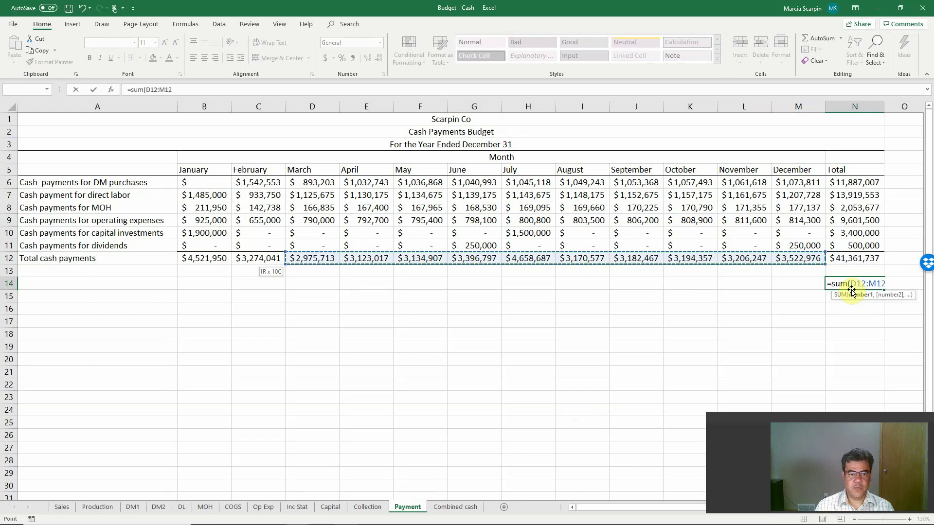
key("Return")
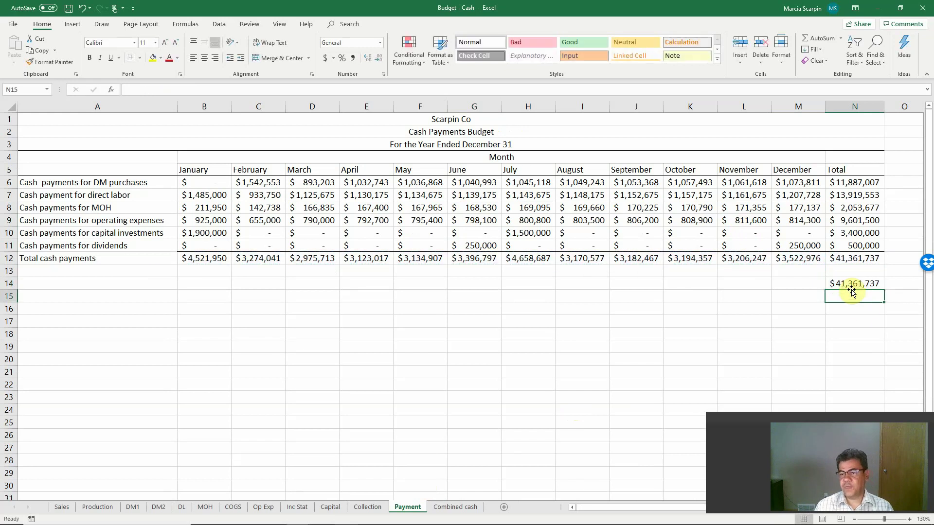
key("Up")
key("Delete")
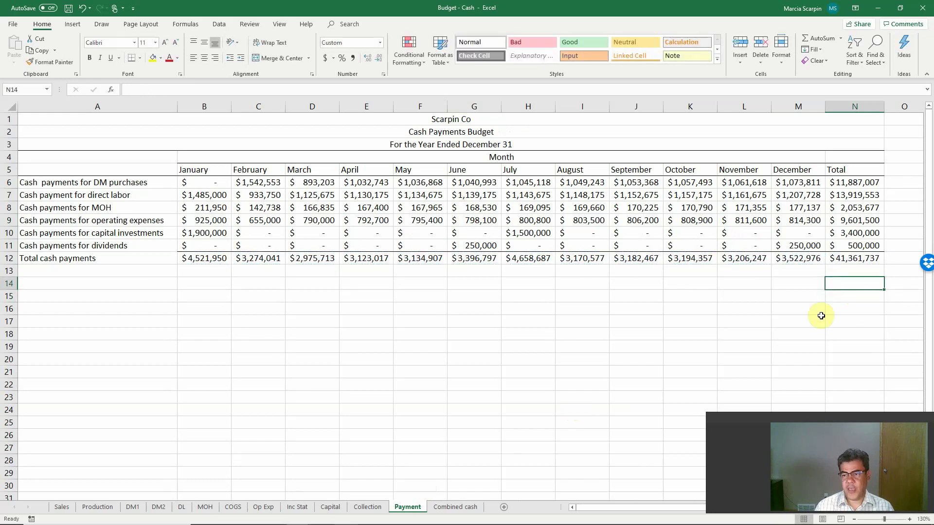
left_click(367, 506)
left_click(901, 231)
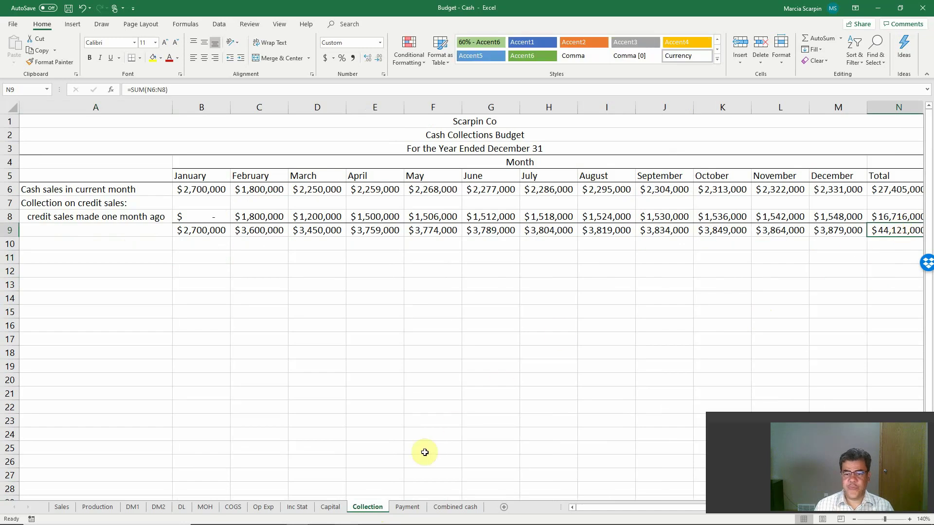
left_click(397, 511)
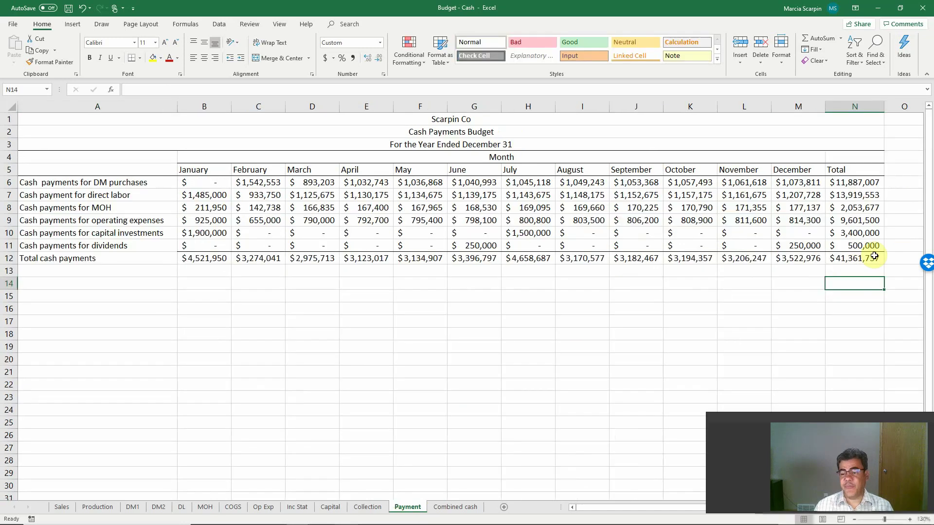
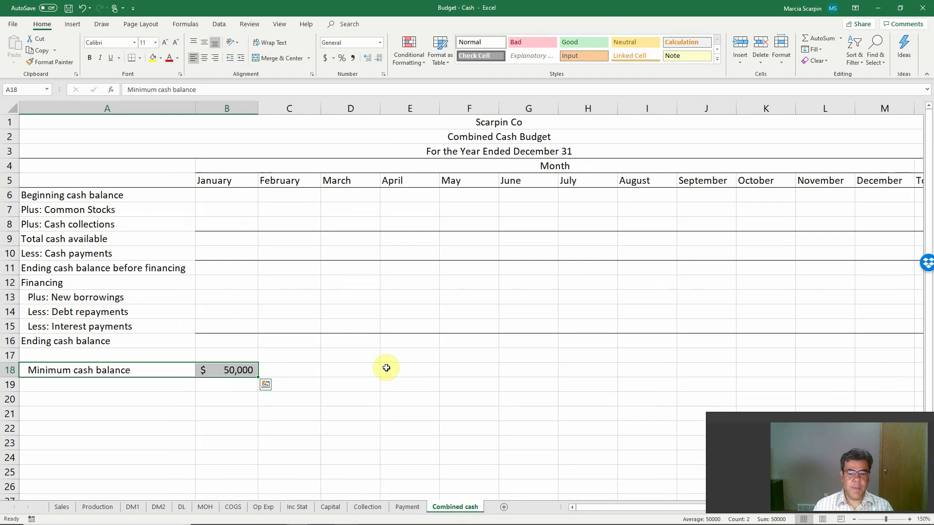
Enter January's beginning cash balance of 0 in B6 and common stocks of 1000000 in B7
left_click(227, 197)
type("0")
key("Return")
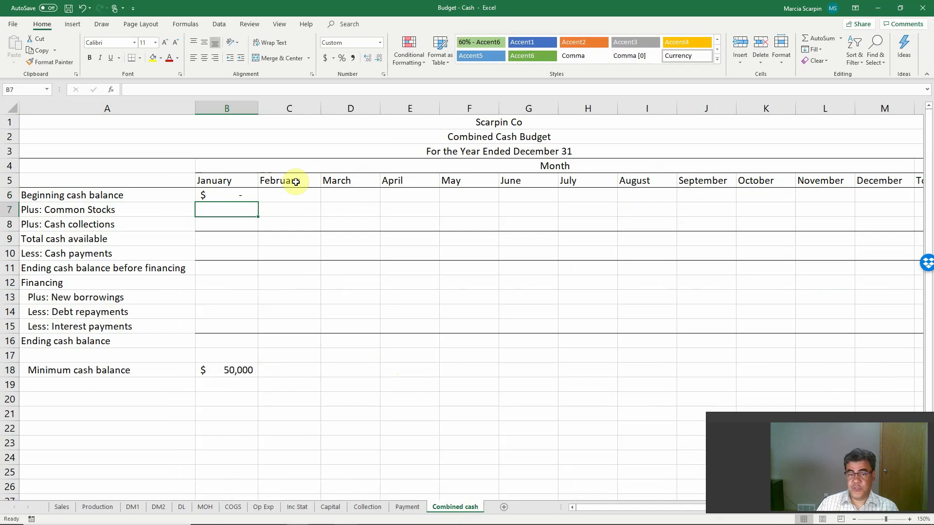
type("1000000")
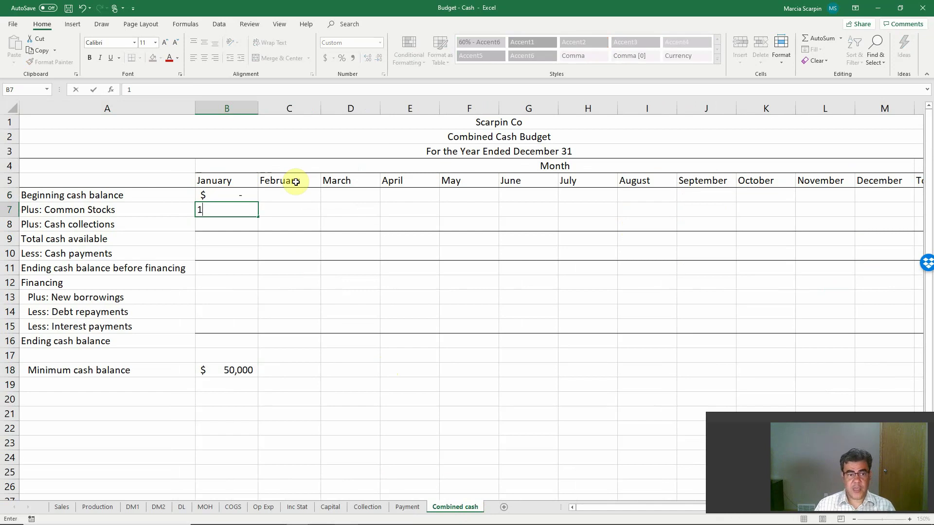
key("Return")
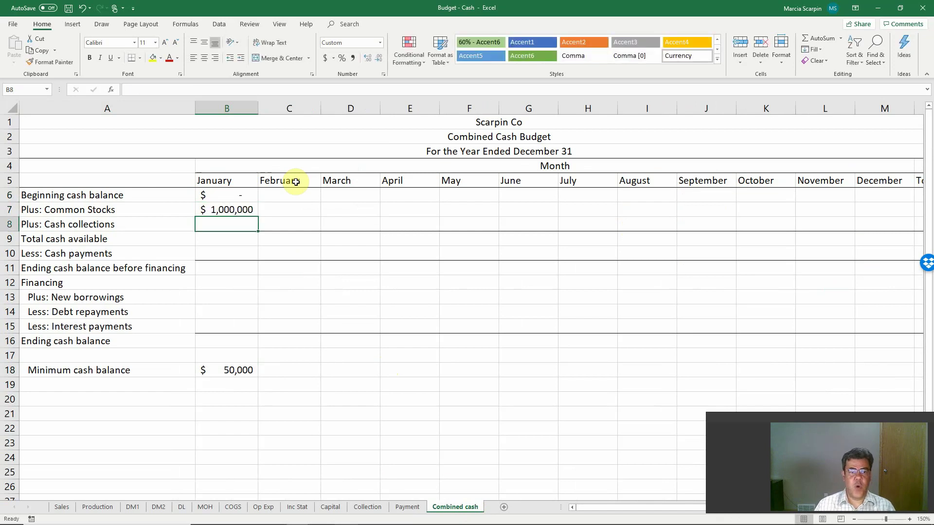
key("Up")
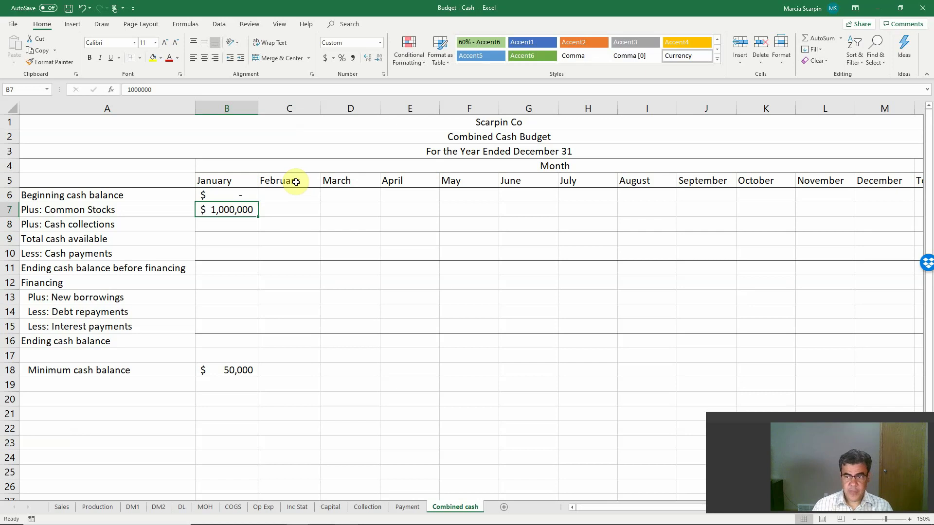
Link the Total column's beginning cash balance in N6 to January's beginning balance with =B6
key("Right")
key("Right")
key("Right")
key("Right")
key("Right")
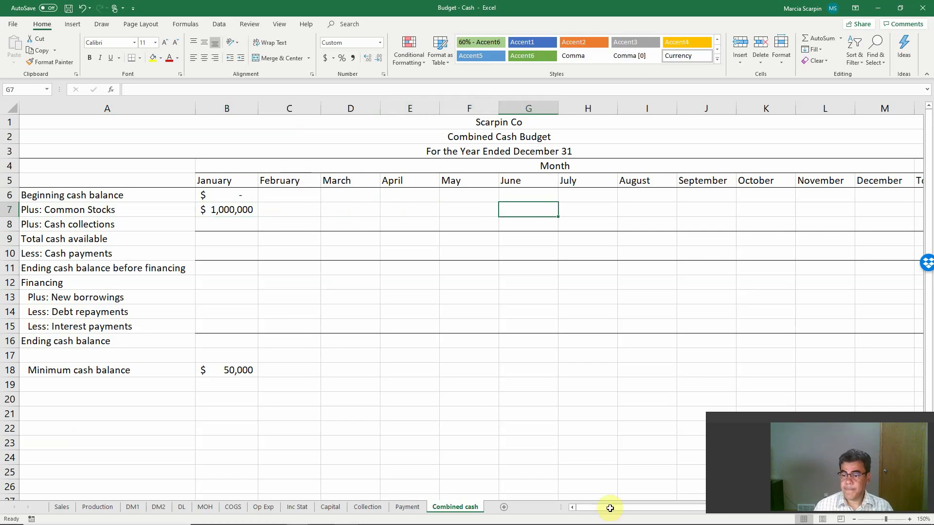
mouse_move(906, 506)
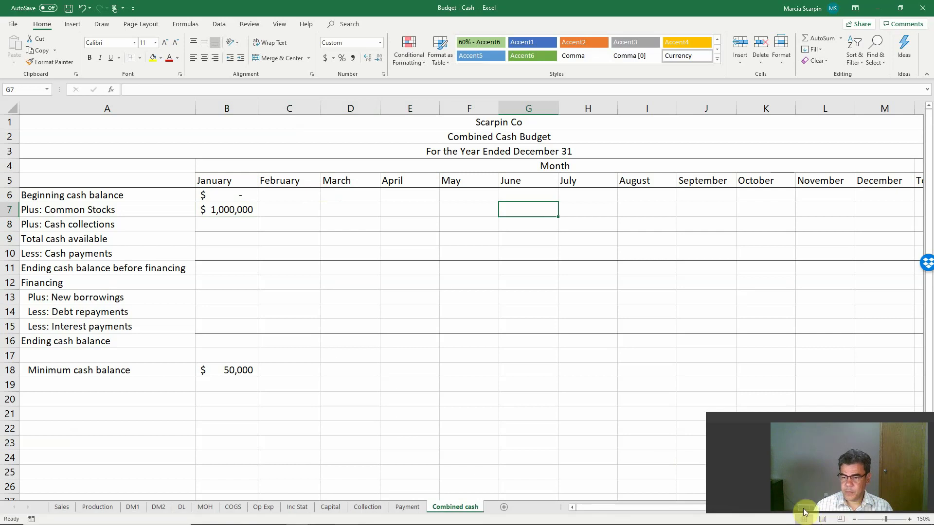
left_click(854, 519)
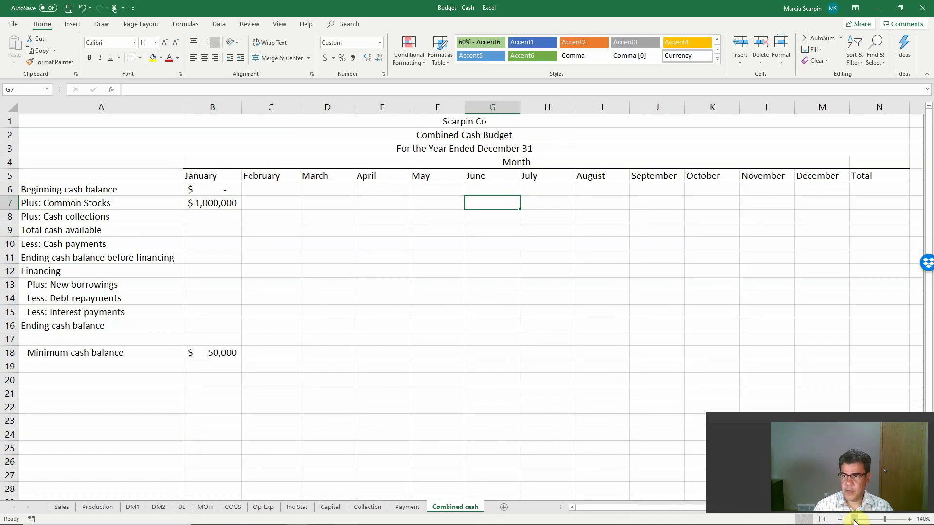
left_click(855, 519)
left_click(824, 181)
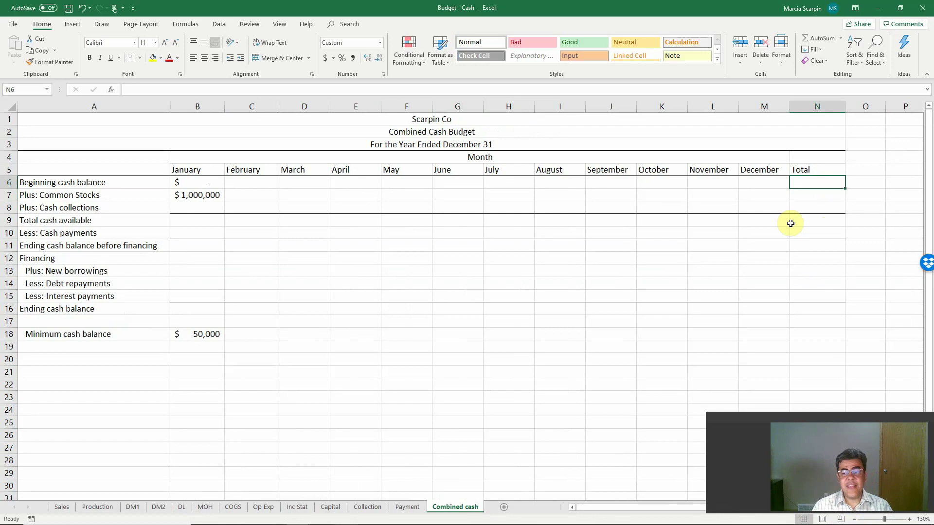
type("=")
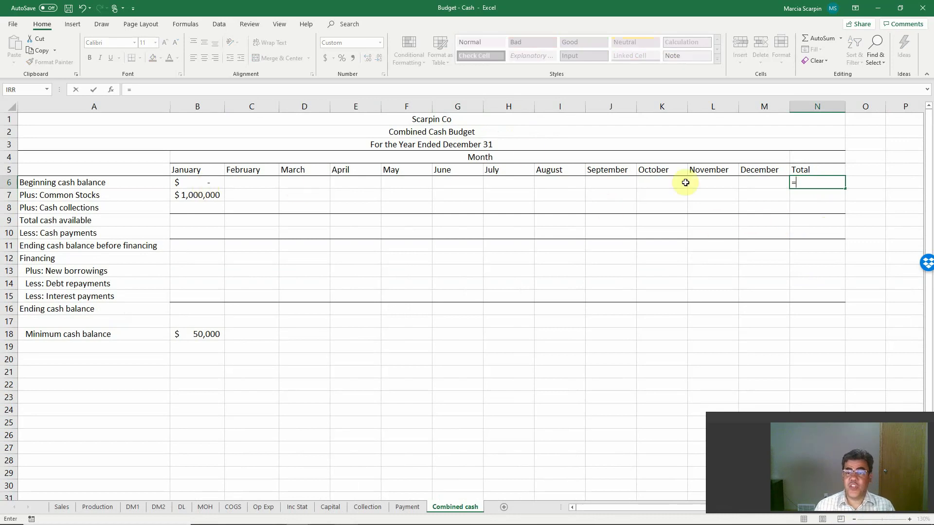
left_click(200, 186)
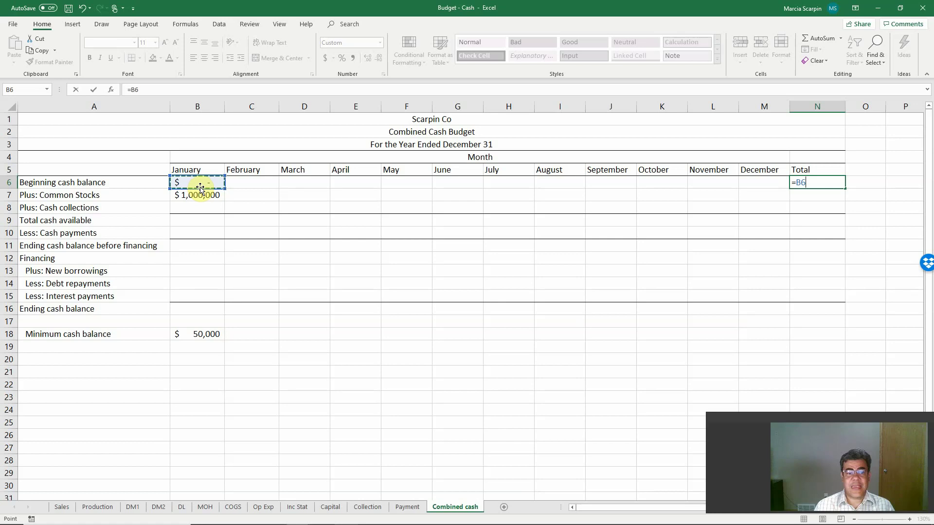
key("Return")
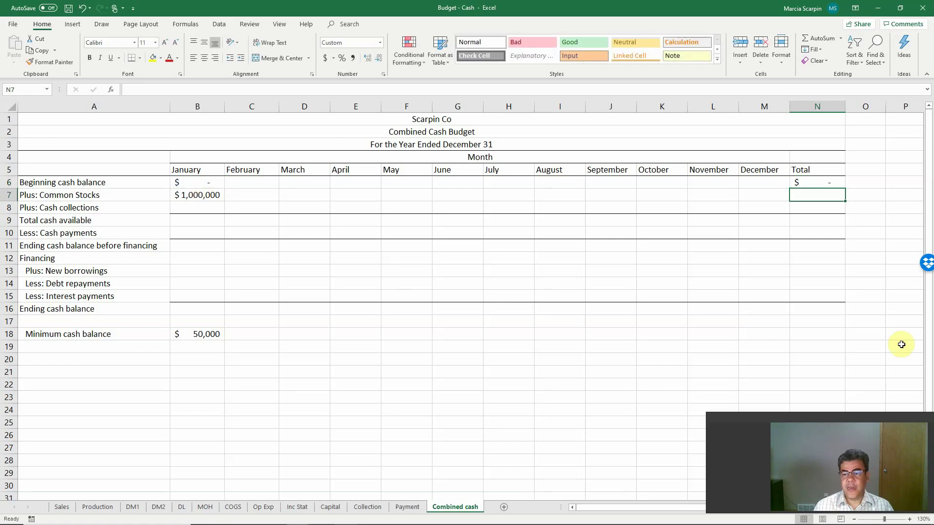
Link the Total column's ending cash balance in N16 to December's ending balance with =M16
left_click(816, 309)
type("=")
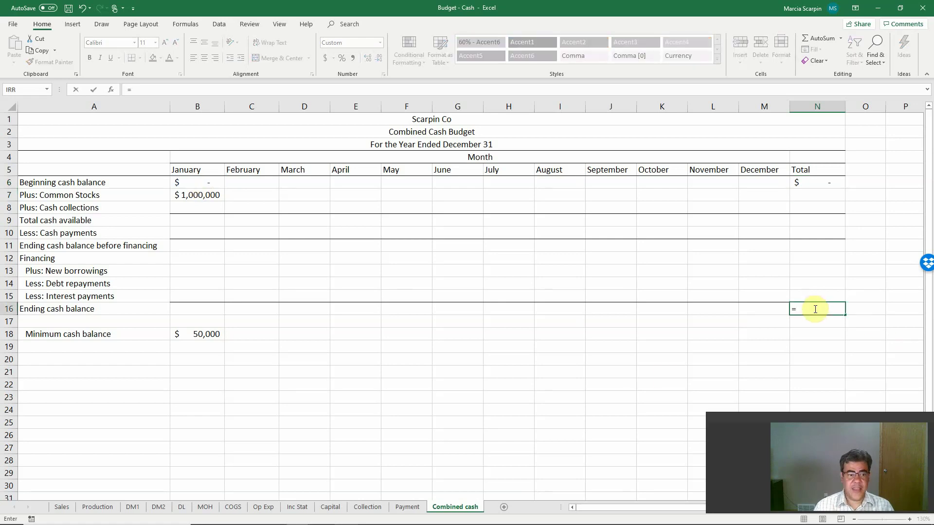
key("Left")
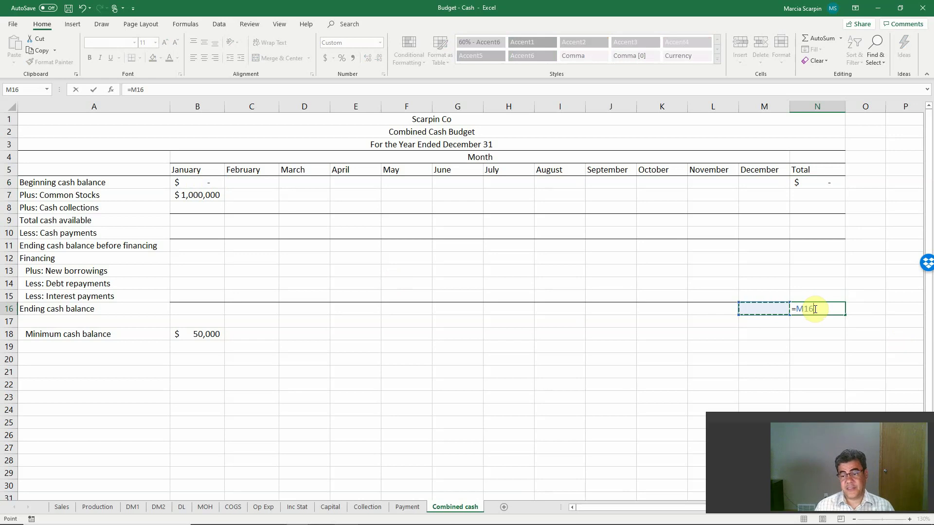
key("Return")
Total the common stocks row in N7 by summing January through December, B7:M7
key("Up")
key("Up")
key("Up")
key("Up")
key("Up")
key("Up")
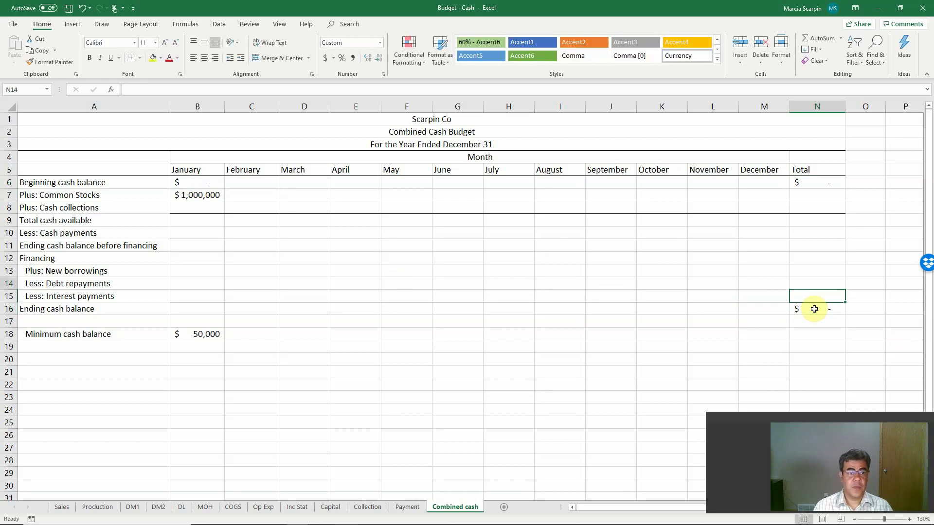
key("Up")
key("Up")
key("Up")
key("Up")
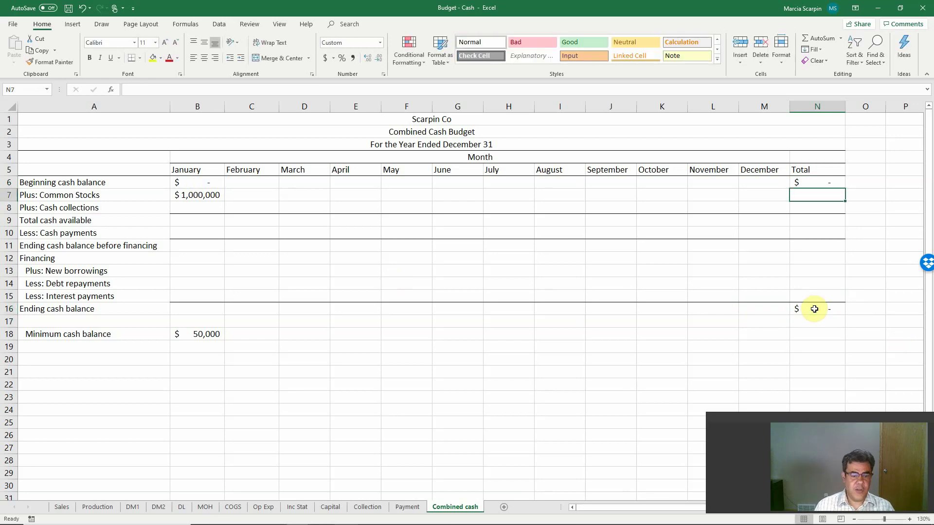
type("=sum(")
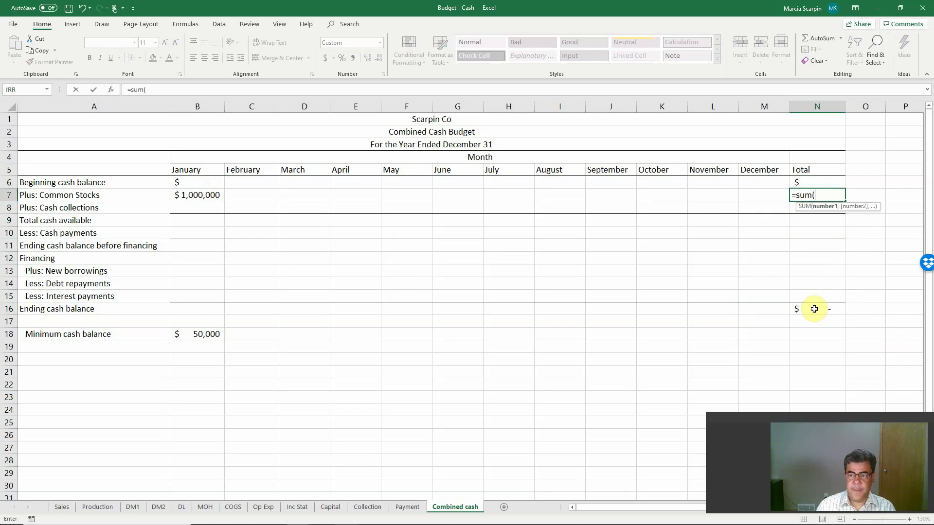
key("Left")
key("shift+Left")
key("shift+Left")
key("shift+Left")
key("shift+Left")
key("shift+Left")
key("shift+Left")
key("shift+Left")
key("shift+Left")
key("shift+Left")
key("shift+Left")
key("shift+Left")
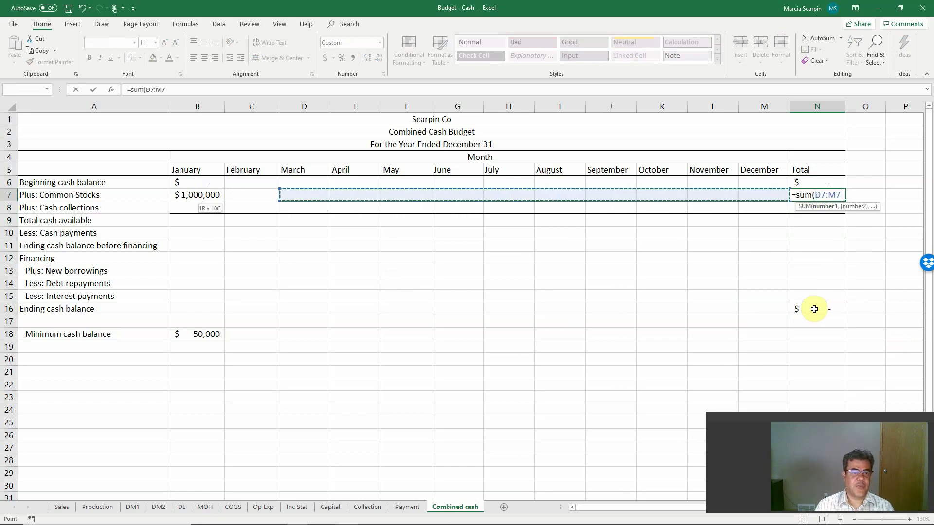
key("Return")
Total the cash collections row in N8 by summing January through December, B8:M8
type("=sum(")
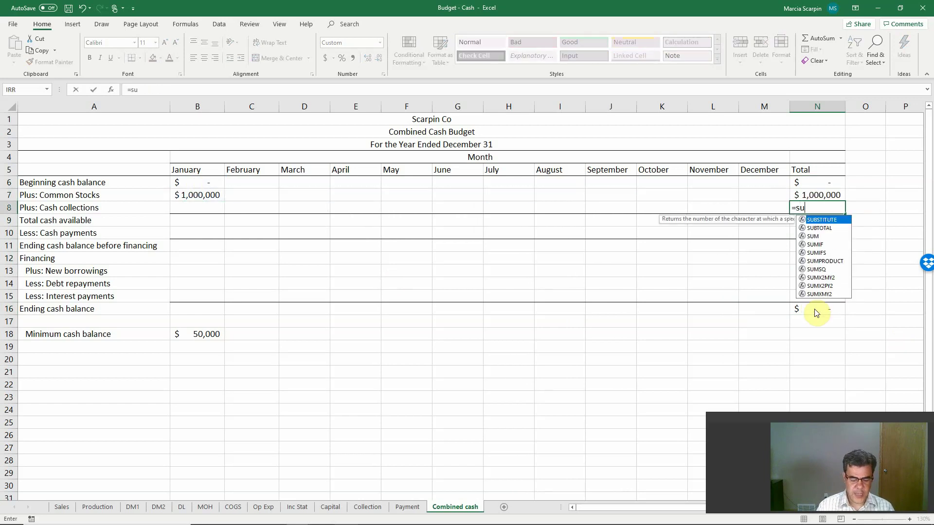
key("Left")
key("shift+Left")
key("shift+Left")
key("shift+Left")
key("shift+Left")
key("shift+Left")
key("shift+Left")
key("shift+Left")
key("shift+Left")
key("shift+Left")
key("shift+Left")
key("shift+Left")
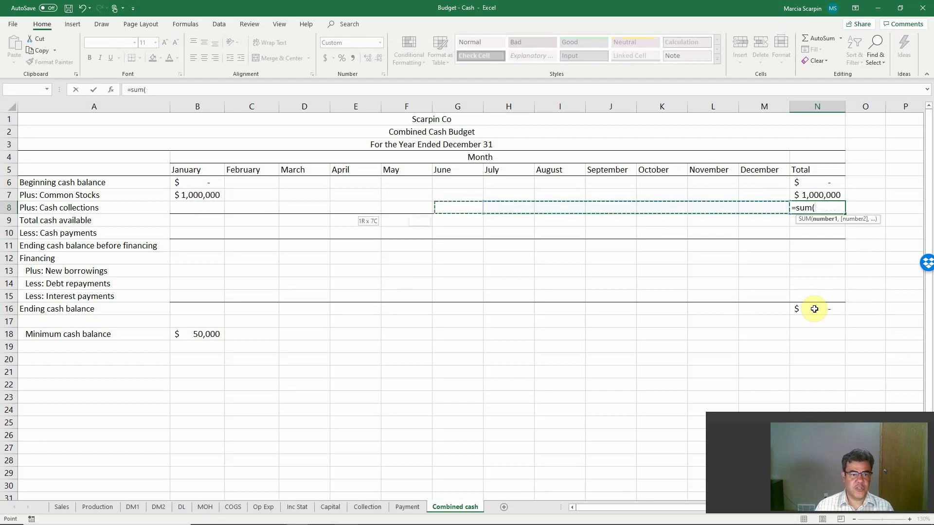
key("Return")
Total the cash payments row in N10 by summing January through December, B10:M10
key("Down")
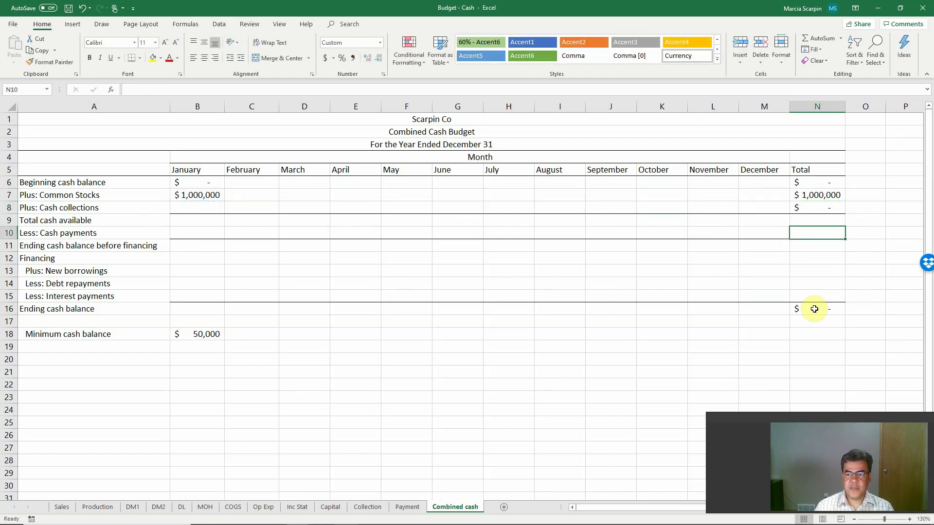
type("=sum(")
key("Left")
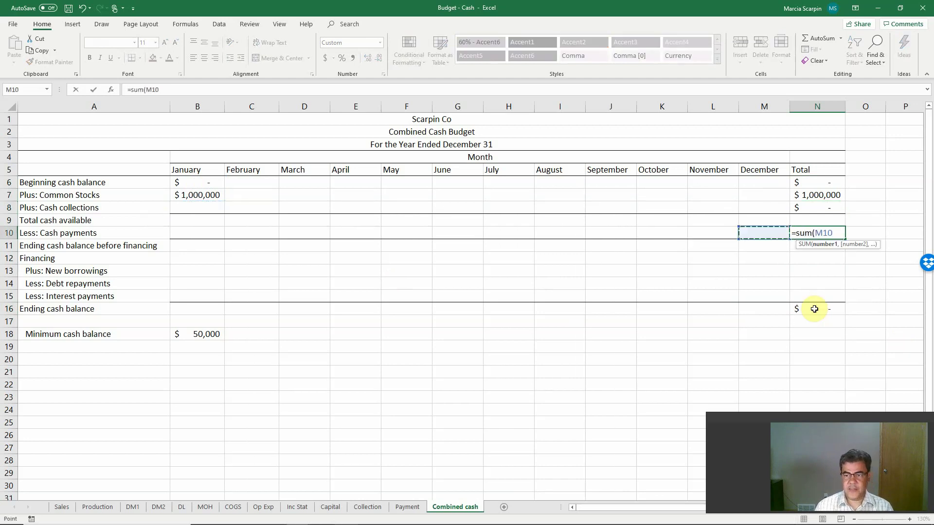
key("shift+Left")
key("shift+Left")
key("shift+Left")
key("shift+Left")
key("shift+Left")
key("shift+Left")
key("shift+Left")
key("shift+Left")
key("shift+Left")
key("shift+Left")
key("shift+Left")
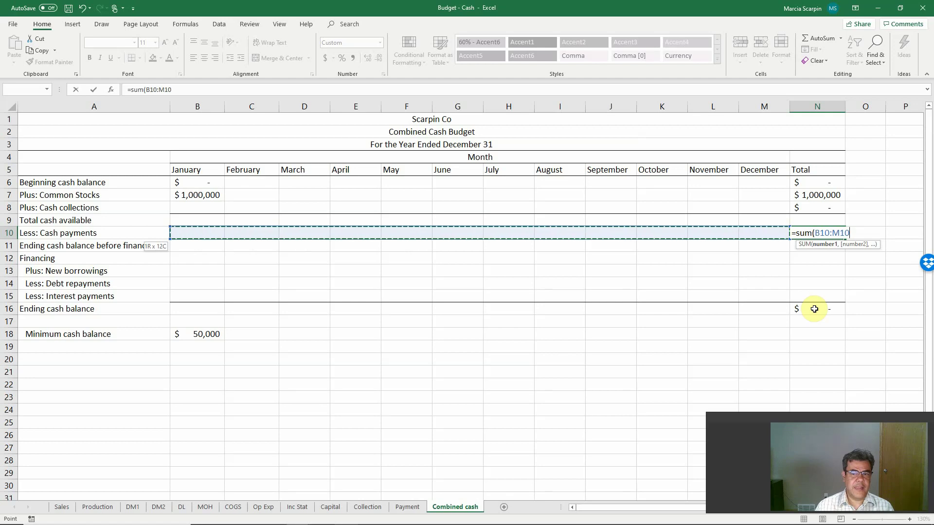
key("Return")
Calculate January's total cash available in B9 by summing B6:B8
key("Up")
key("Left")
key("Left")
key("Left")
key("Left")
key("Left")
key("Left")
key("Left")
key("Left")
key("Left")
key("Left")
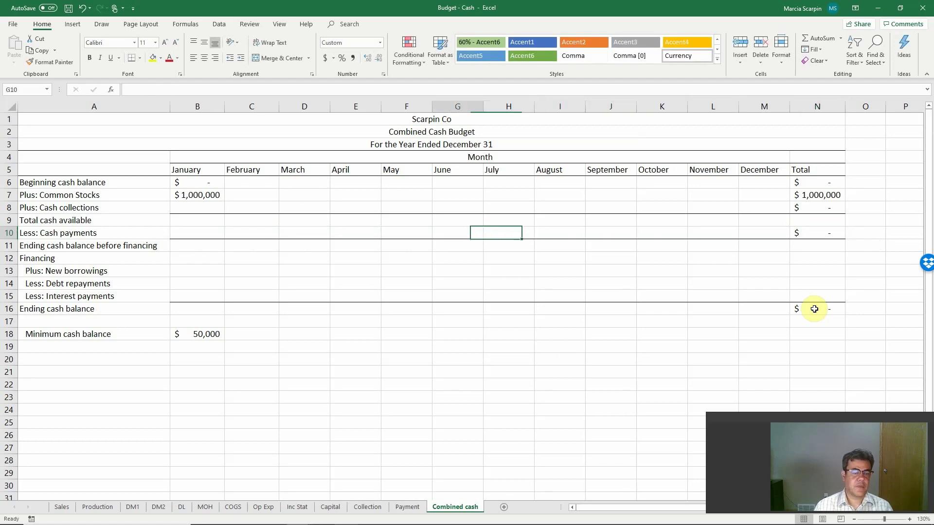
key("Left")
key("Left")
key("Up")
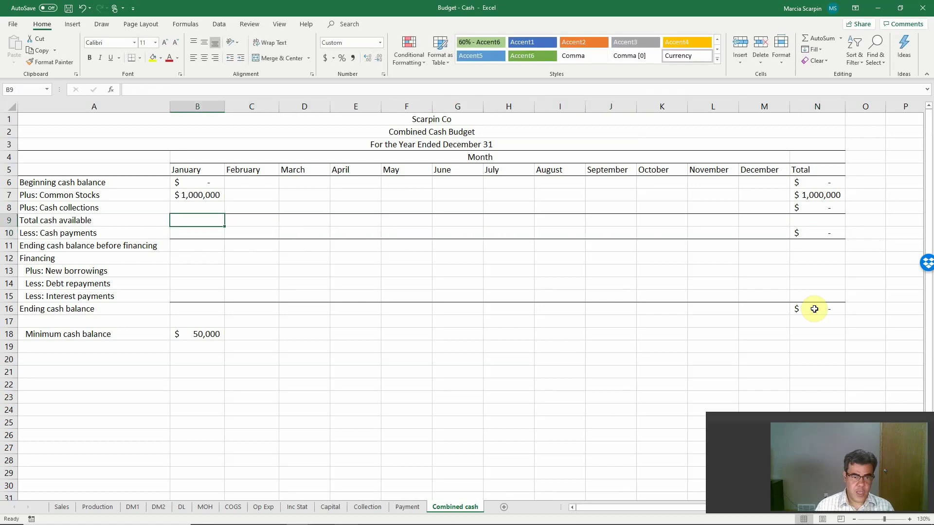
type("=sum(")
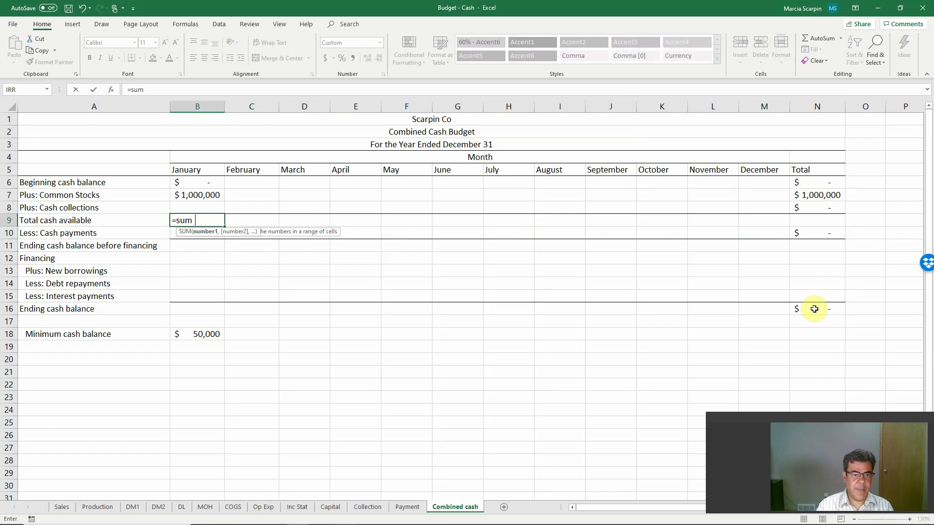
key("Up")
key("shift+Up")
key("shift+Up")
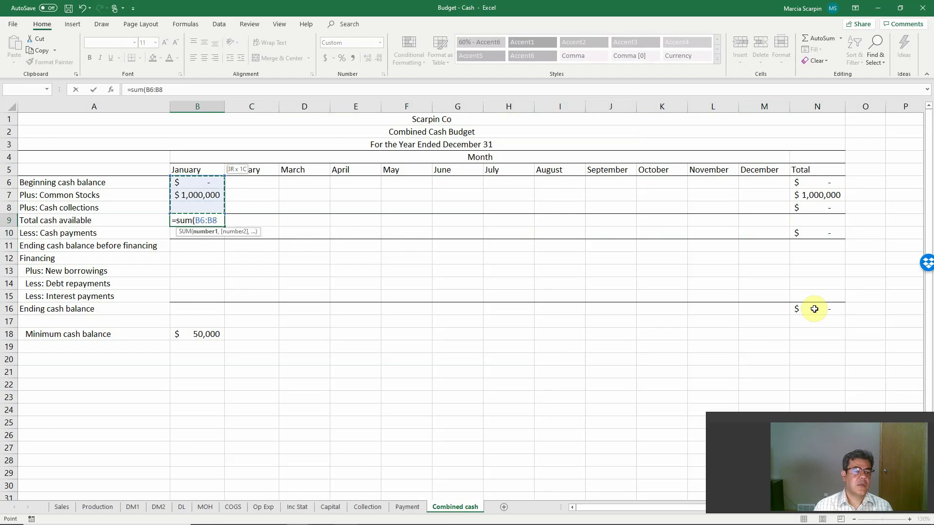
key("Return")
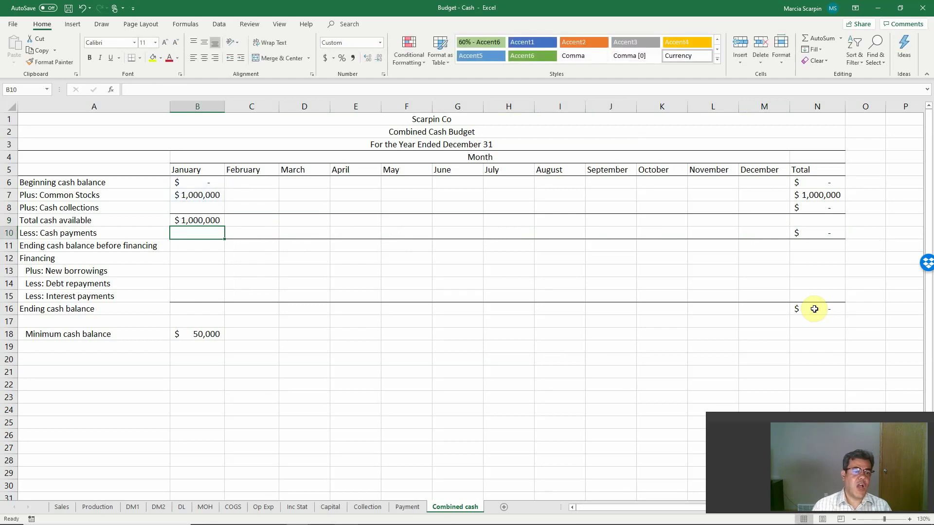
Calculate January's ending cash balance before financing in B11 as total cash available minus cash payments, =B9-B10
key("Down")
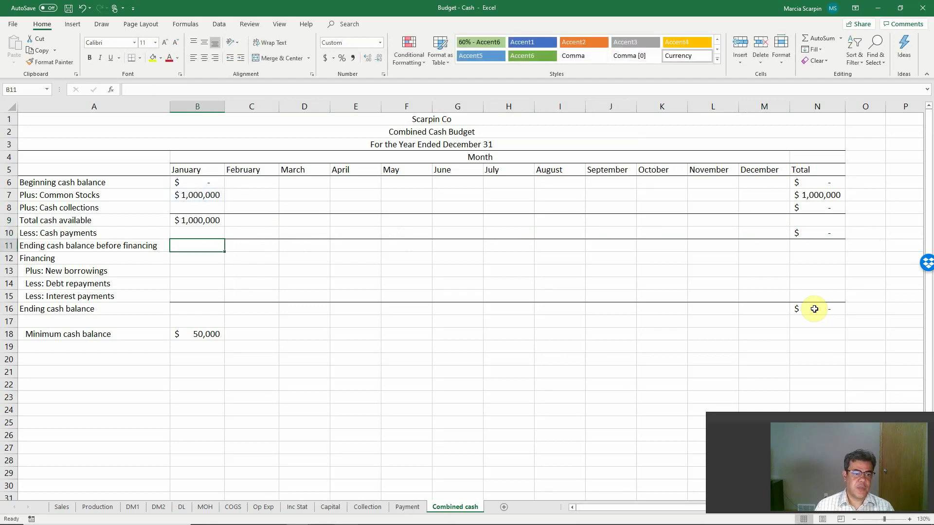
type("=")
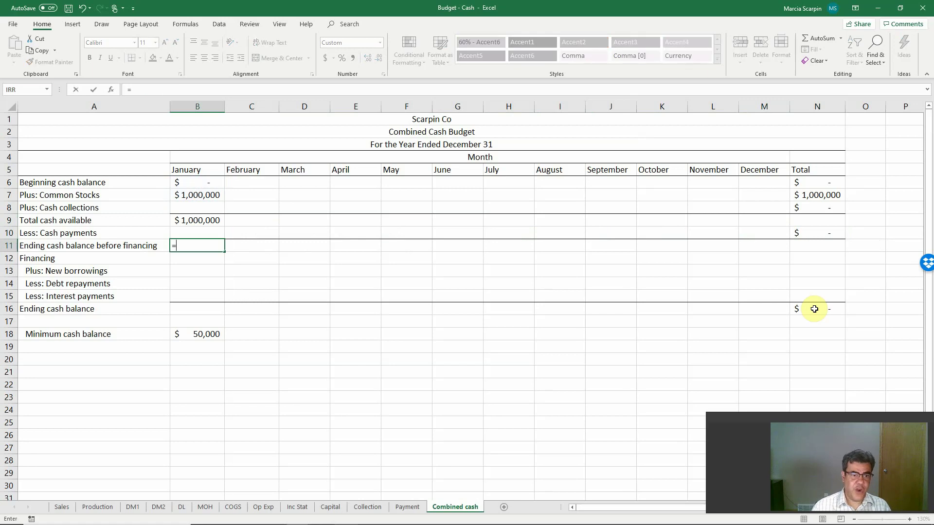
key("Up")
key("Up")
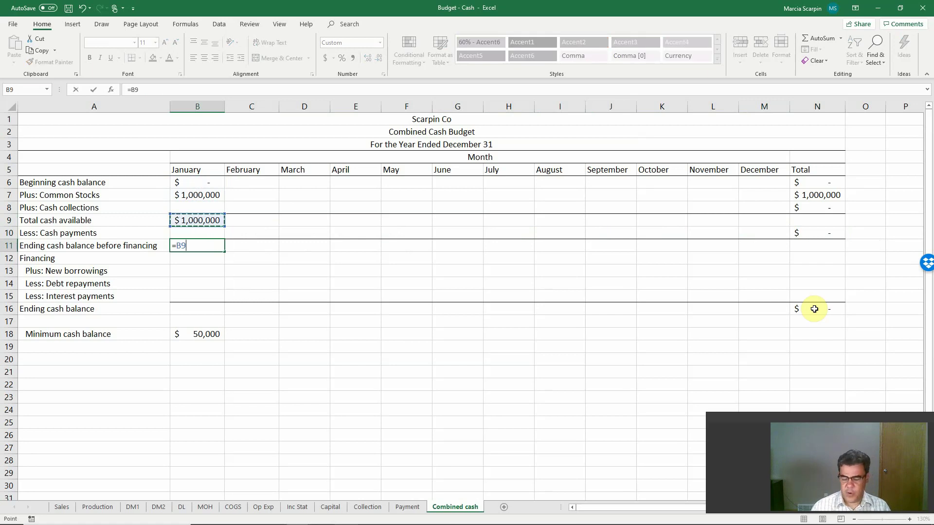
type("-")
key("Up")
key("Return")
Copy January's block B9:B11 across the remaining months through December in column M
key("Up")
key("Up")
key("Up")
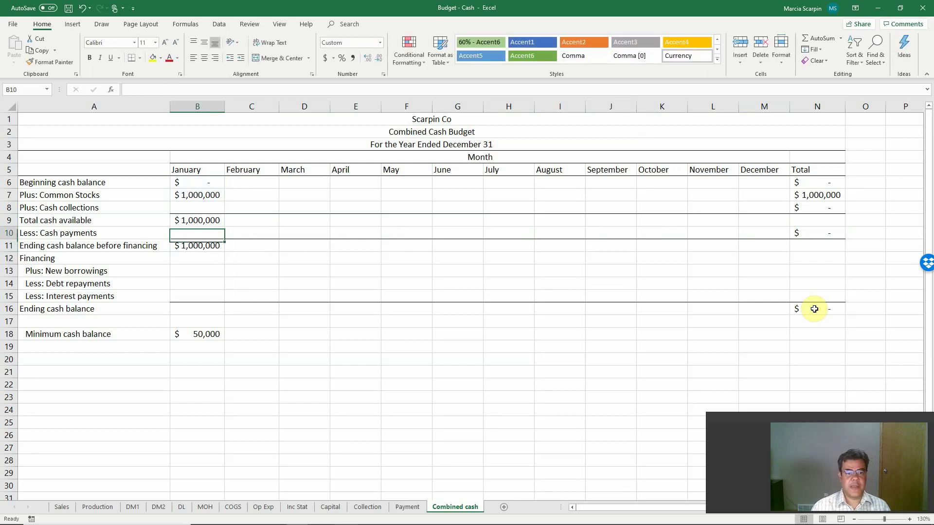
key("shift+Down")
key("shift+Down")
key("ctrl+c")
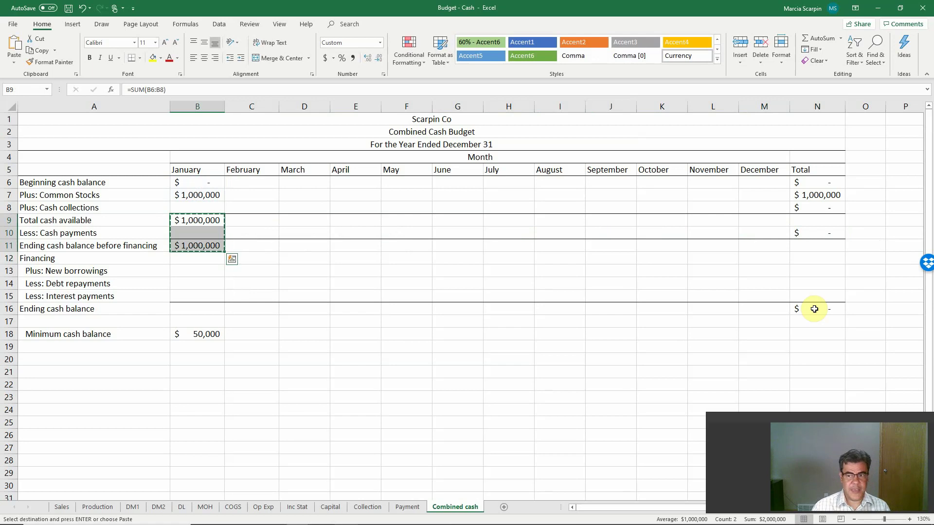
key("shift+Right")
key("shift+Right")
key("shift+Right")
key("shift+Right")
key("shift+Right")
key("shift+Right")
key("shift+Right")
key("shift+Right")
key("shift+Right")
key("shift+Right")
key("shift+Right")
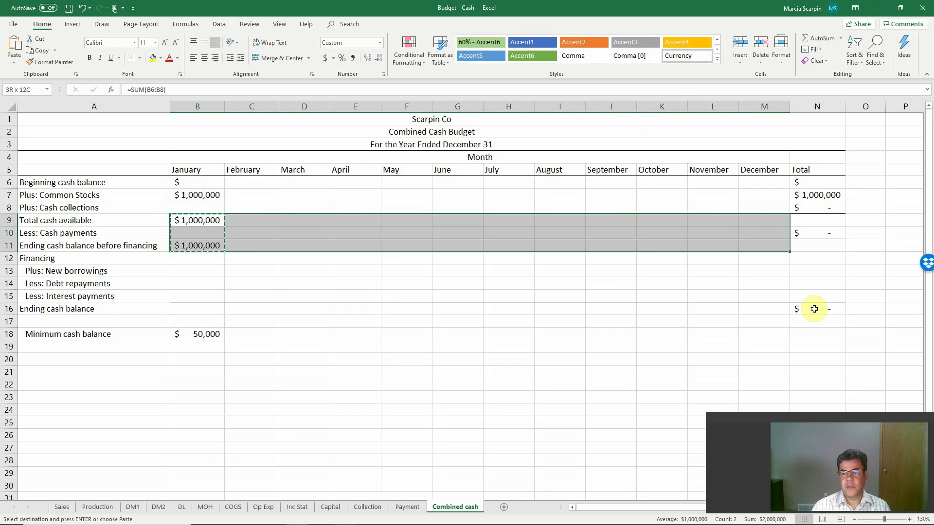
key("shift+Right")
key("shift+Left")
key("Return")
Copy December's total cash available formula from M9 into the Total column, N9
key("Right")
key("Right")
key("Right")
key("Right")
key("Right")
key("Right")
key("Right")
key("Right")
key("Right")
key("Right")
key("Right")
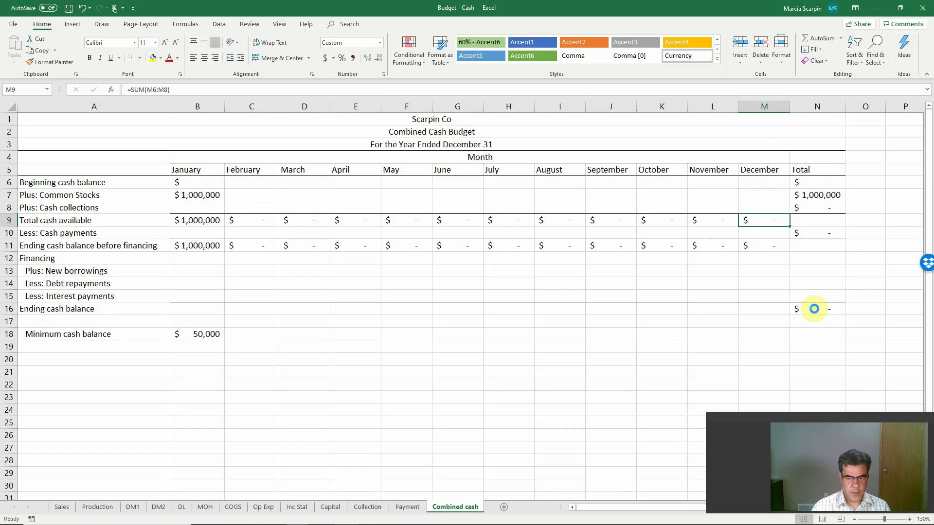
key("ctrl+c")
key("Right")
key("Return")
Copy December's ending cash balance before financing formula from M11 into the Total column, N11
key("Down")
key("Left")
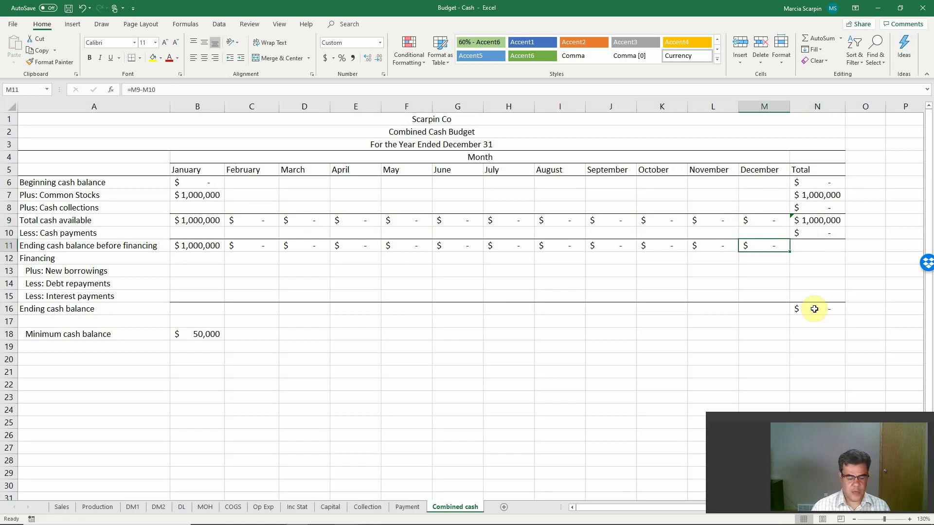
key("ctrl+c")
key("Right")
key("Return")
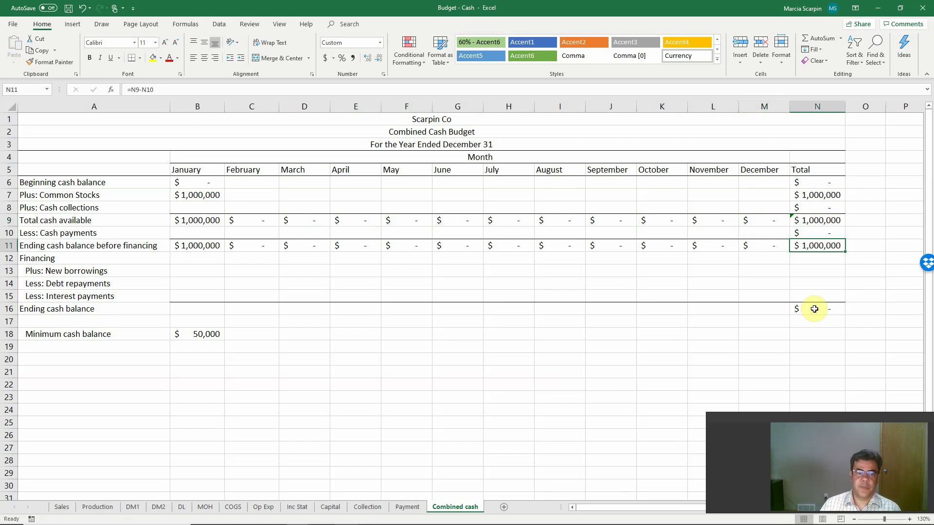
Enter 0 as February's common stocks amount in C7
key("Left")
key("Left")
key("Left")
key("Left")
key("Left")
key("Left")
key("Left")
key("Left")
key("Left")
key("Left")
key("Left")
key("Left")
key("Left")
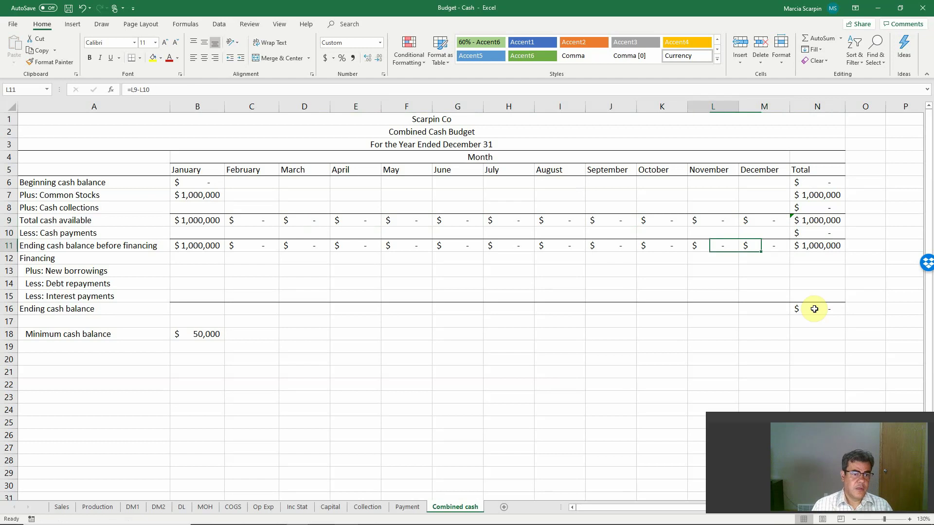
key("Up")
key("Up")
key("Up")
key("Up")
key("Up")
key("Right")
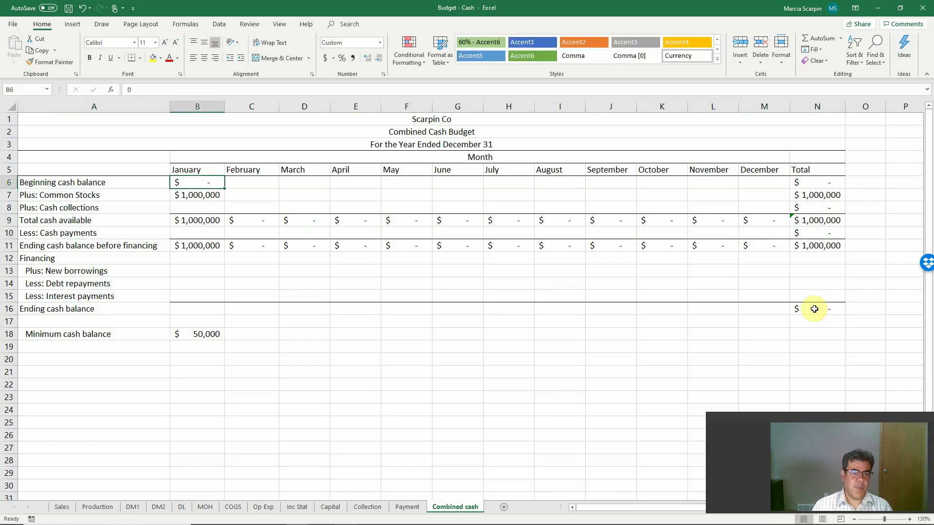
key("Down")
key("Right")
type("0")
key("Return")
type(".")
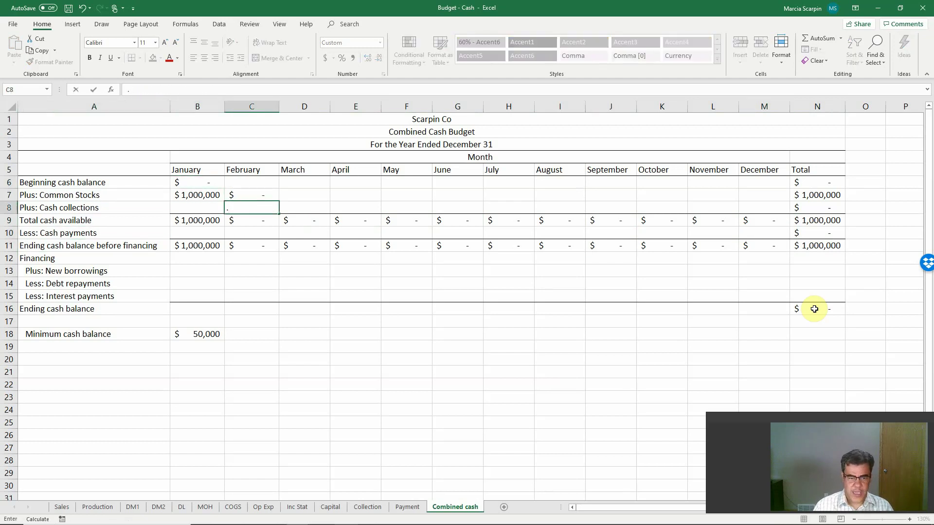
key("Escape")
Copy February's common stocks value from C7 across the remaining months through December in M7
key("Up")
key("ctrl+c")
key("shift+Right")
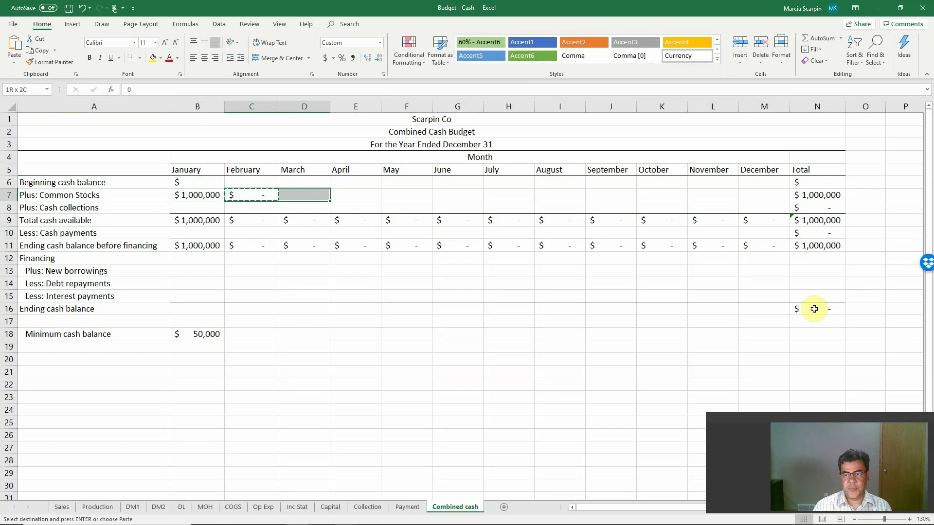
key("shift+Right")
key("shift+Right")
key("shift+Right")
key("shift+Right")
key("shift+Right")
key("shift+Right")
key("shift+Right")
key("shift+Right")
key("shift+Right")
key("Return")
Link January's cash collections in B8 to January's total on the Collection sheet, =Collection!B9
key("Left")
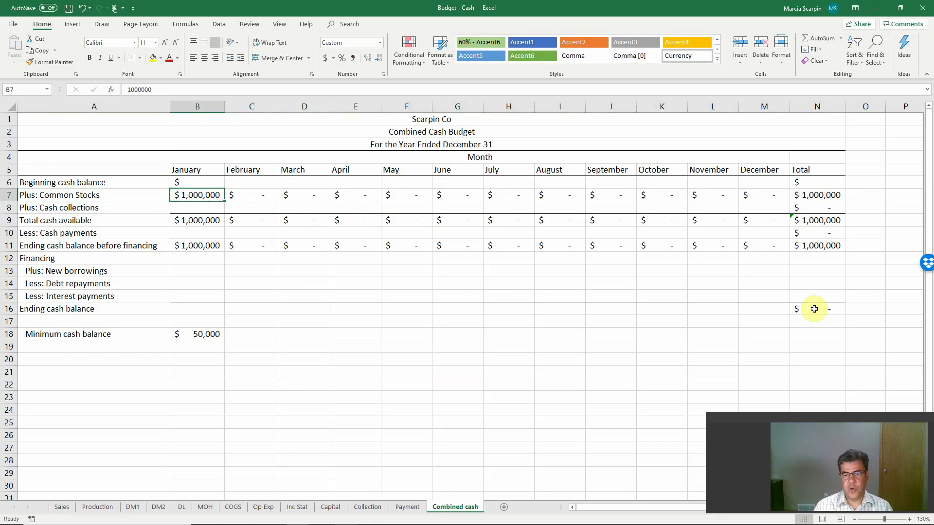
key("Down")
type("=")
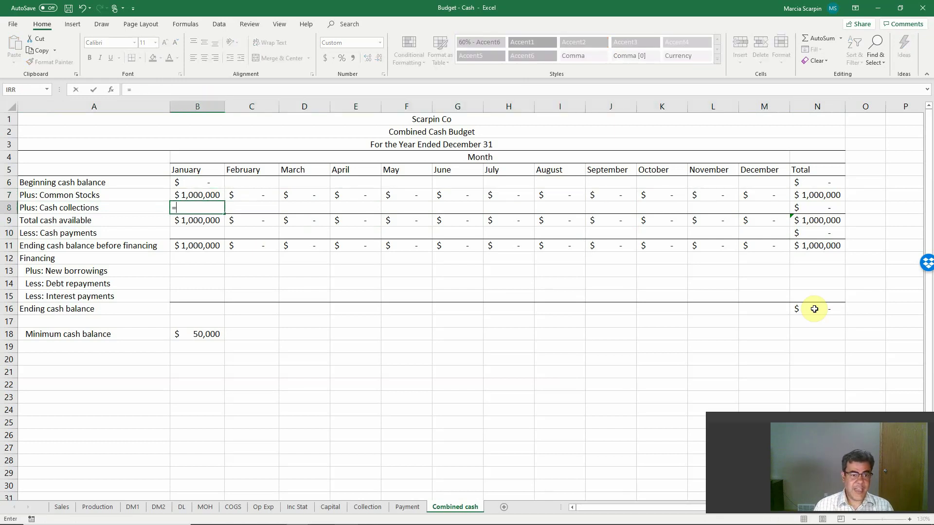
left_click(367, 507)
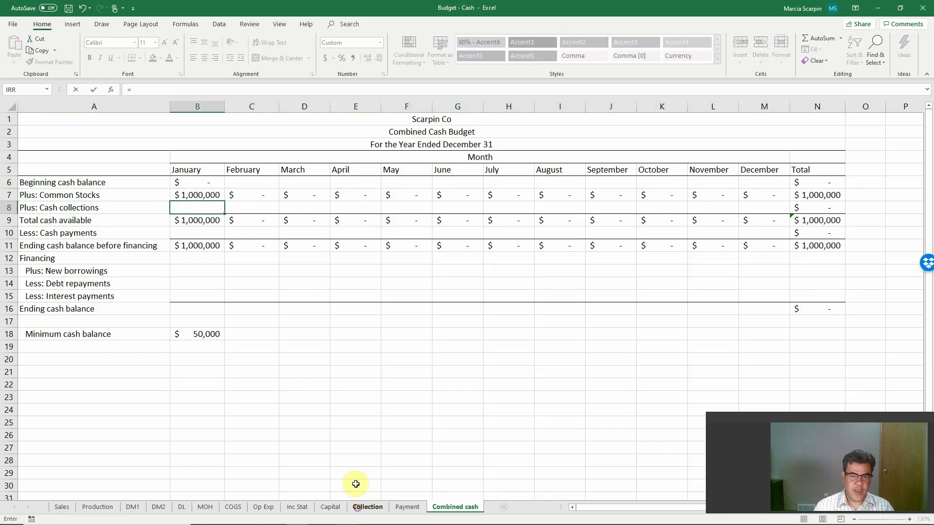
left_click(197, 230)
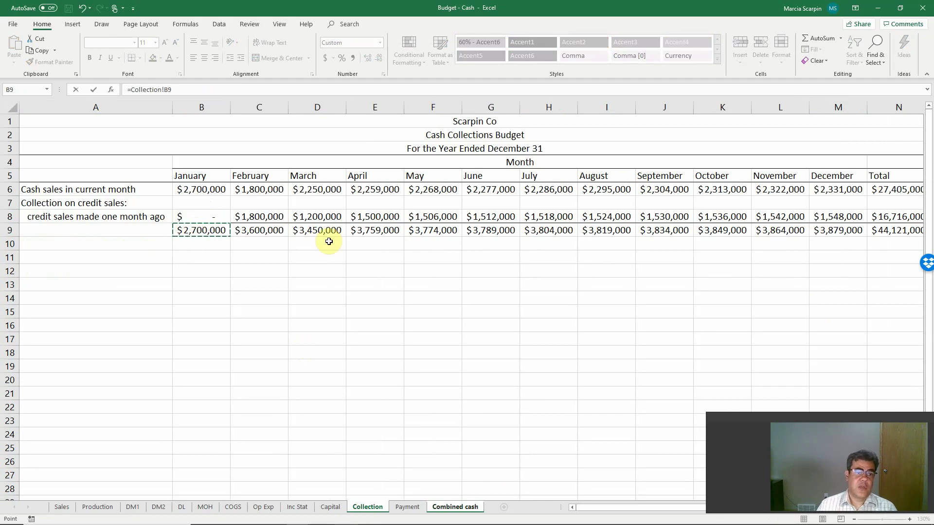
key("ctrl+Return")
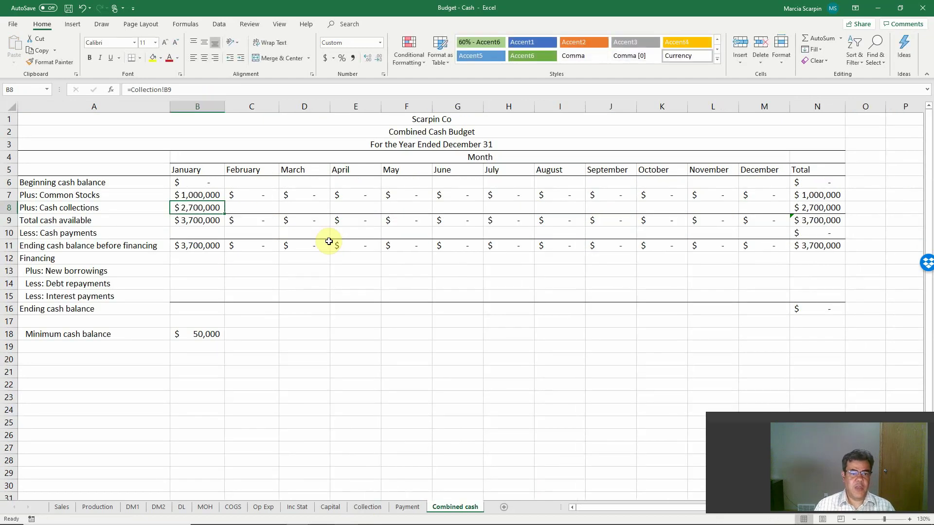
Copy January's cash collections link from B8 across the remaining months through December in M8
key("ctrl+c")
key("shift+Right")
key("shift+Right")
key("shift+Right")
key("shift+Right")
key("shift+Right")
key("shift+Right")
key("shift+Right")
key("shift+Right")
key("shift+Right")
key("shift+Right")
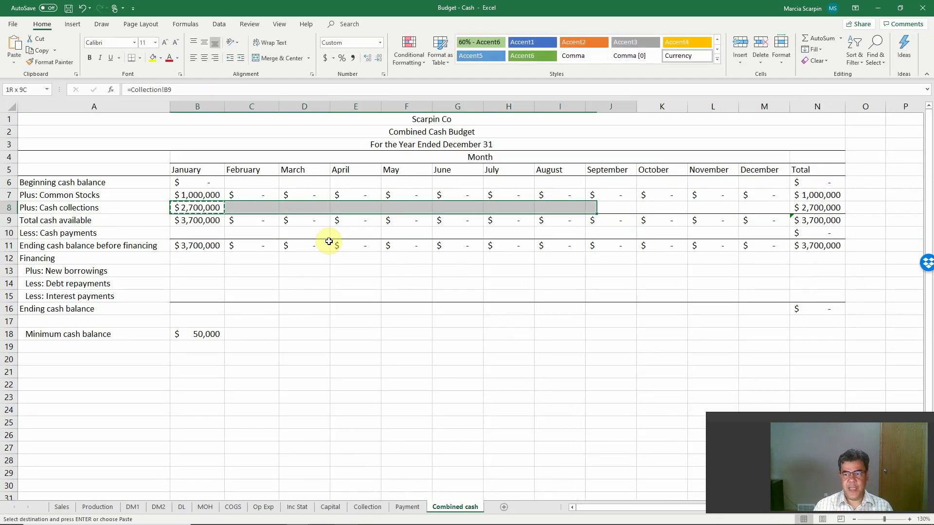
key("shift+Right")
key("Return")
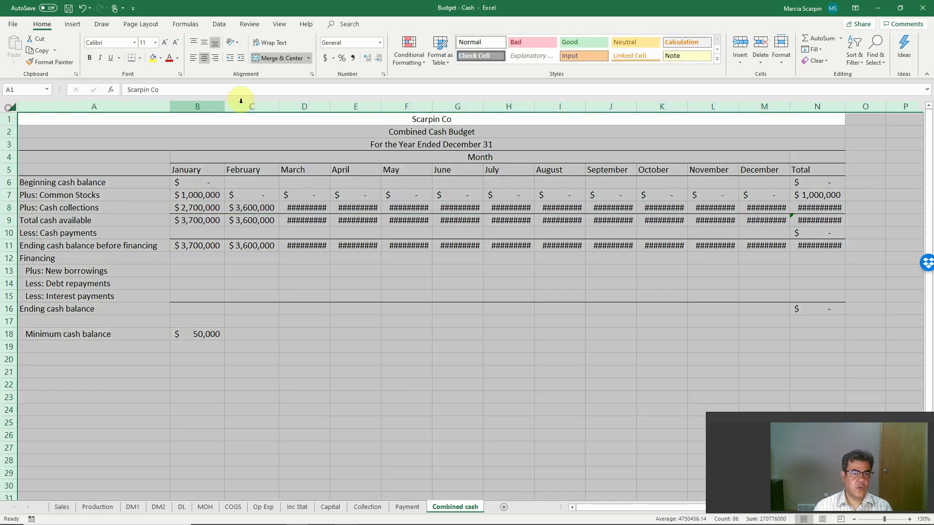
Autofit all column widths on the Combined cash sheet so the amounts fit in their cells
left_click(9, 108)
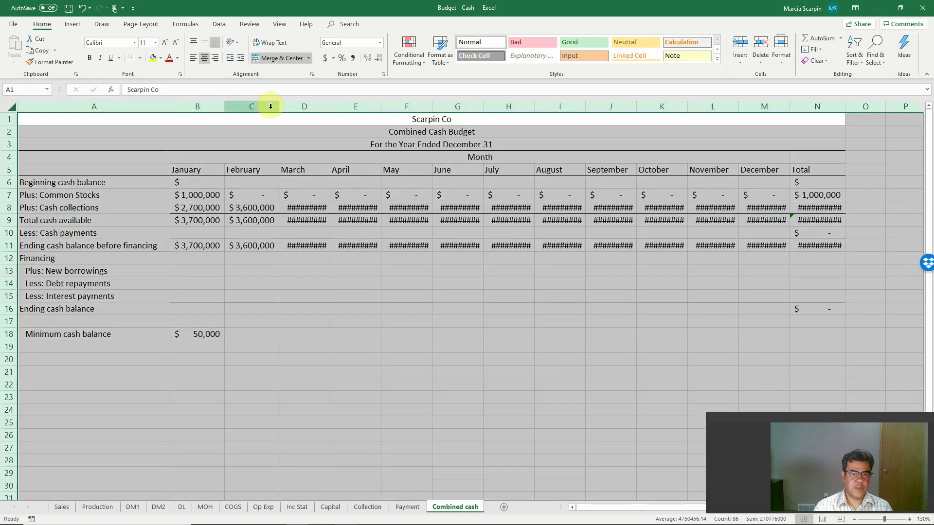
double_click(279, 107)
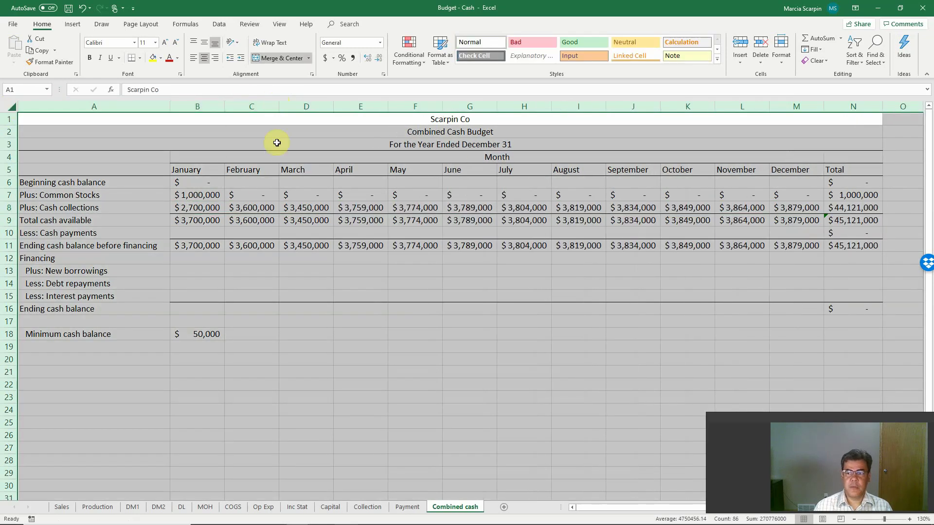
left_click(212, 223)
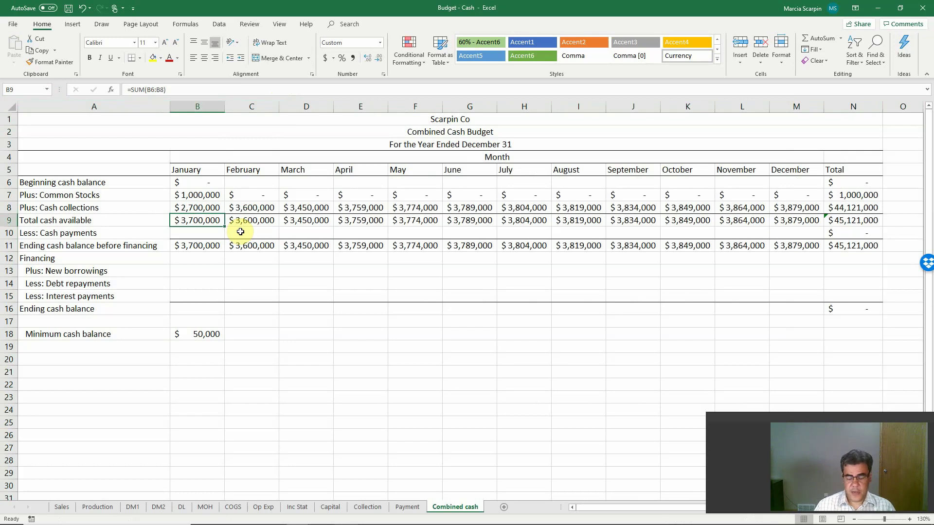
Link January's cash payments in B10 to January's total cash payments on the Payment sheet, =Payment!B12
key("Down")
type("=")
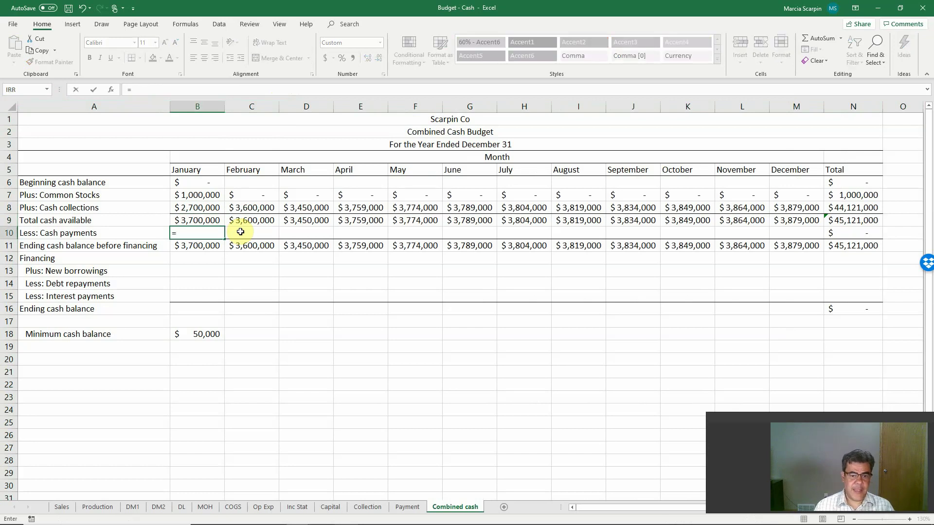
left_click(407, 506)
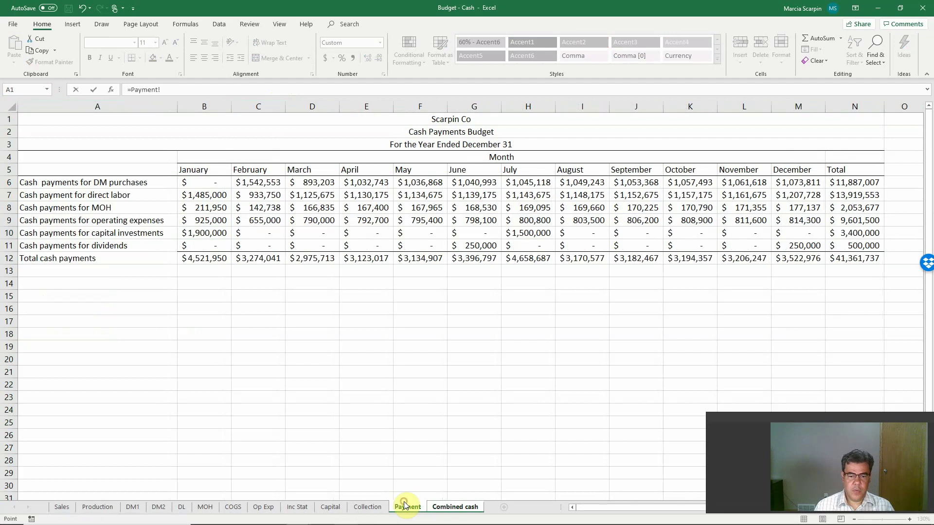
left_click(196, 262)
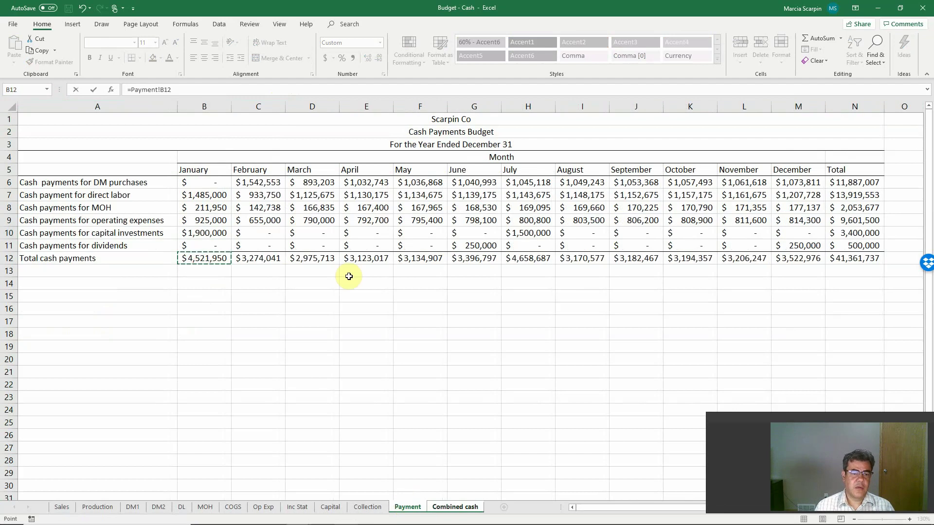
key("Return")
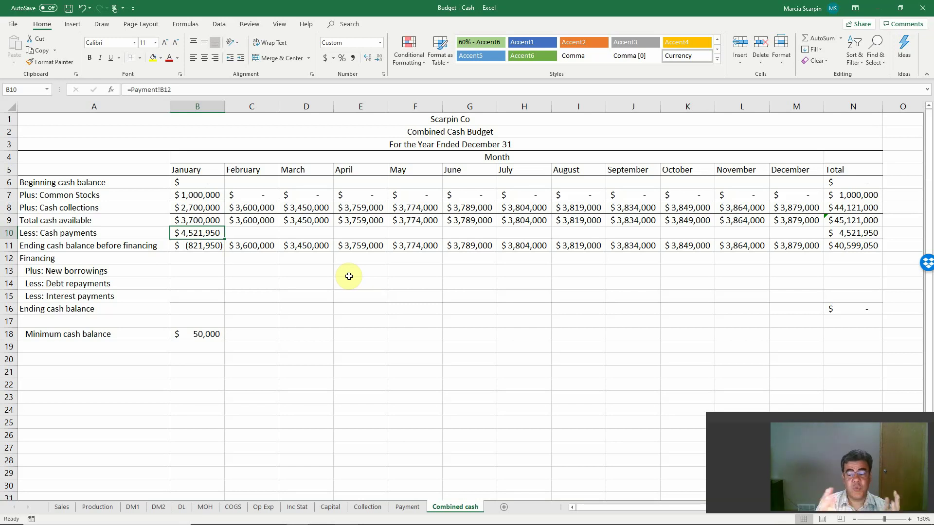
Copy January's cash payments link from B10 across the remaining months through December in M10
key("ctrl+c")
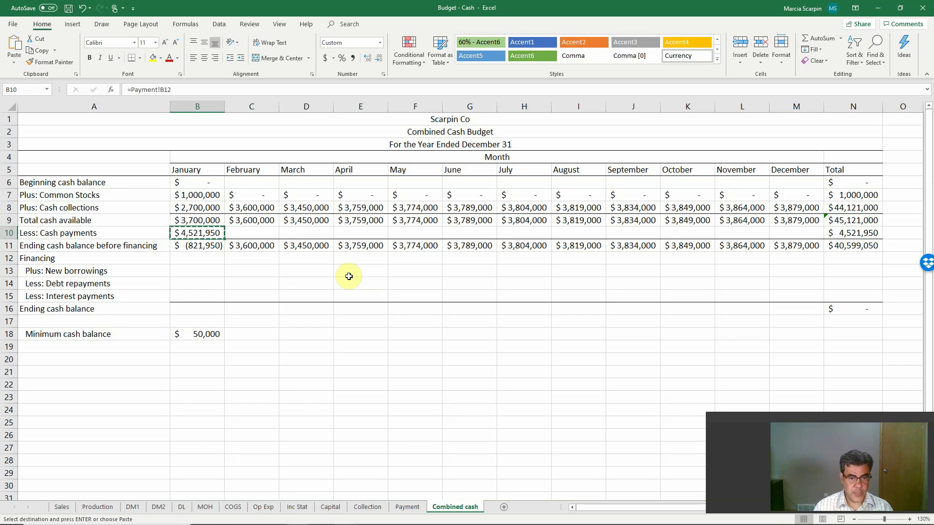
key("shift+Right")
key("shift+Right")
key("shift+Right")
key("shift+Right")
key("shift+Right")
key("shift+Right")
key("shift+Right")
key("shift+Right")
key("shift+Right")
key("shift+Right")
key("shift+Right")
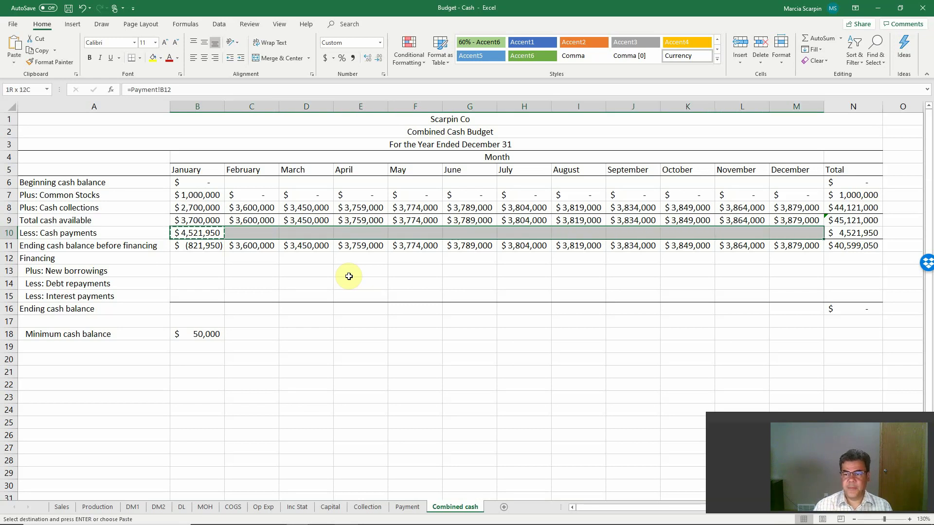
key("Return")
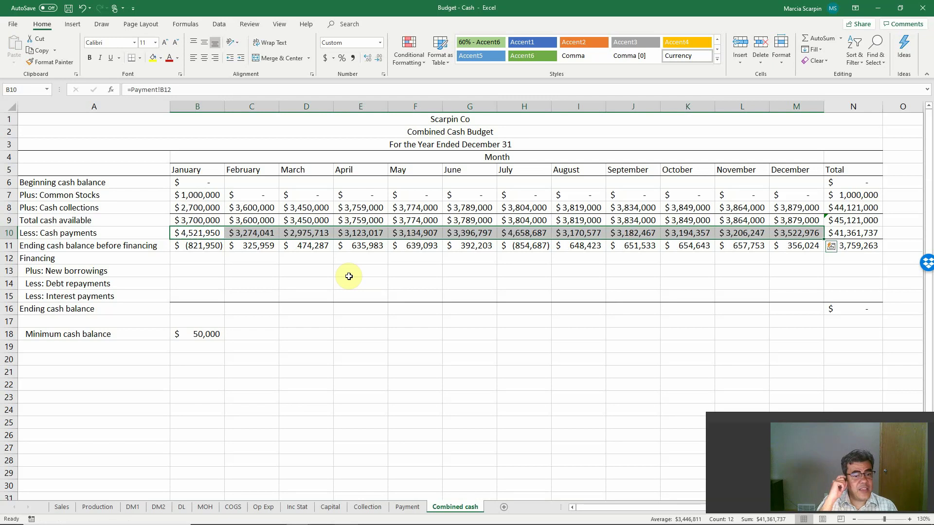
Compare January's ending cash balance before financing in B11 with the minimum cash balance in B18
key("Down")
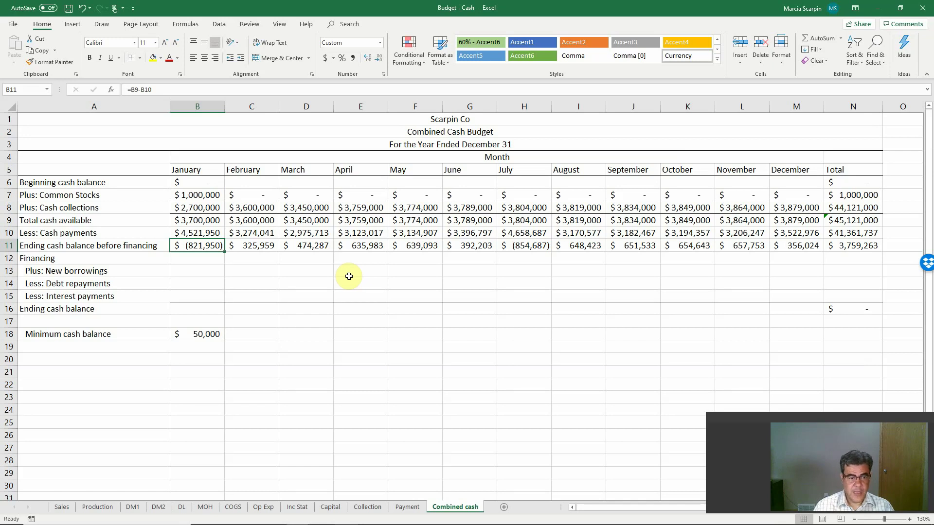
key("Down")
key("Down")
key("Down")
key("Down")
key("Down")
key("Down")
key("Down")
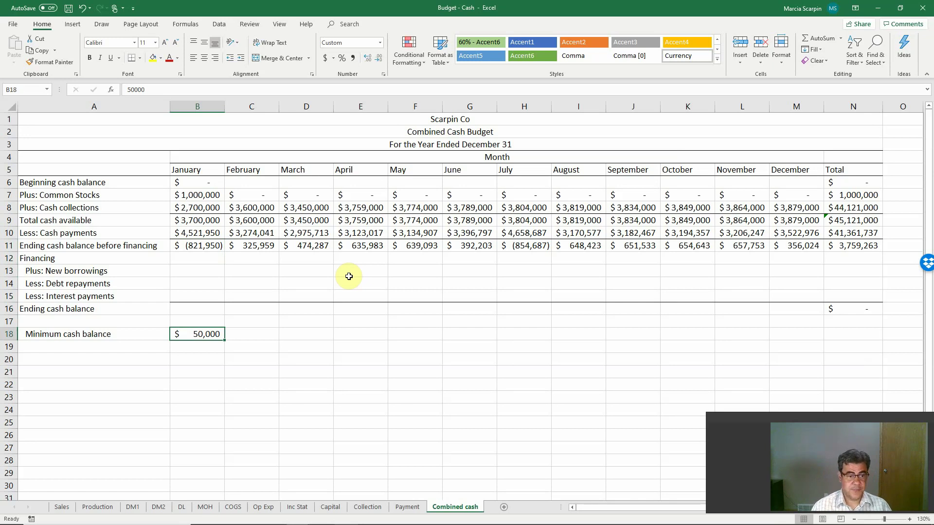
Start January's new borrowings formula in B13 with an IF test of whether B11+B14+B15 is less than 50000
key("Up")
key("Up")
key("Up")
key("Up")
key("Up")
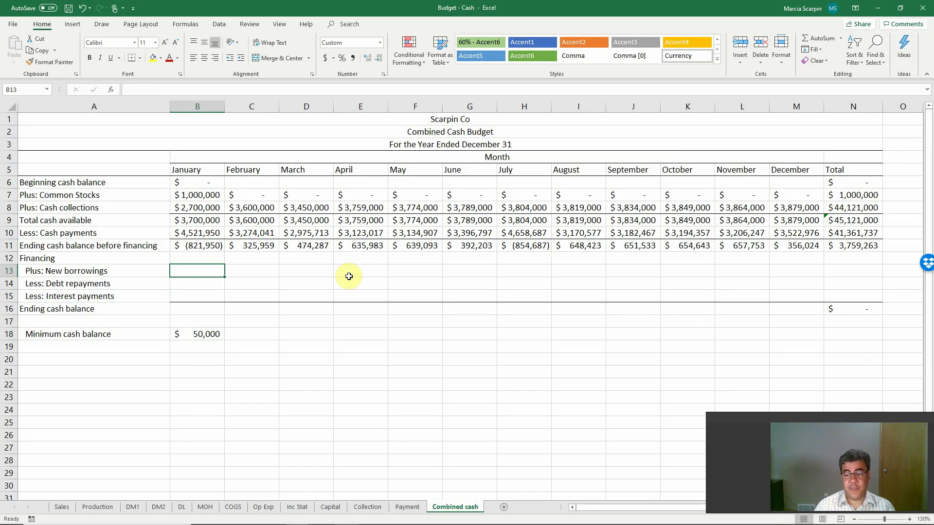
type("=if")
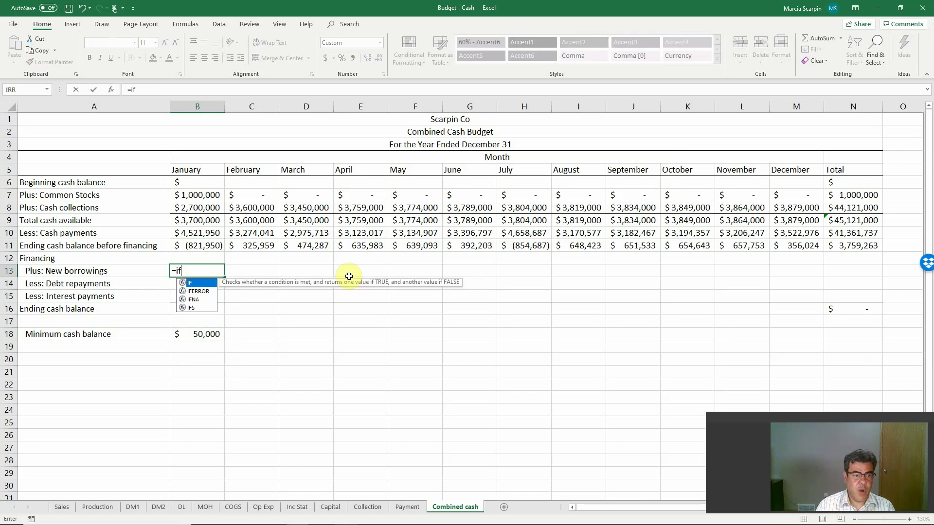
type("(")
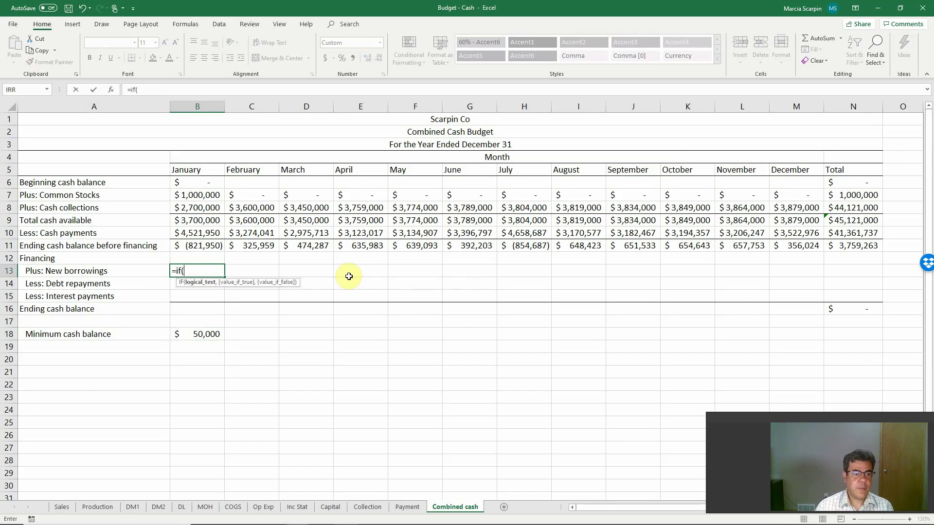
key("Up")
key("Up")
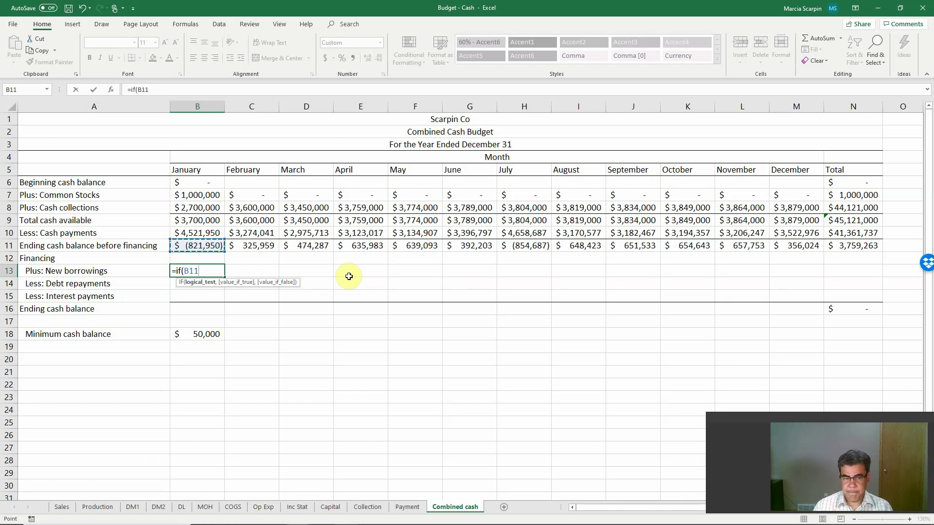
type("+")
key("Down")
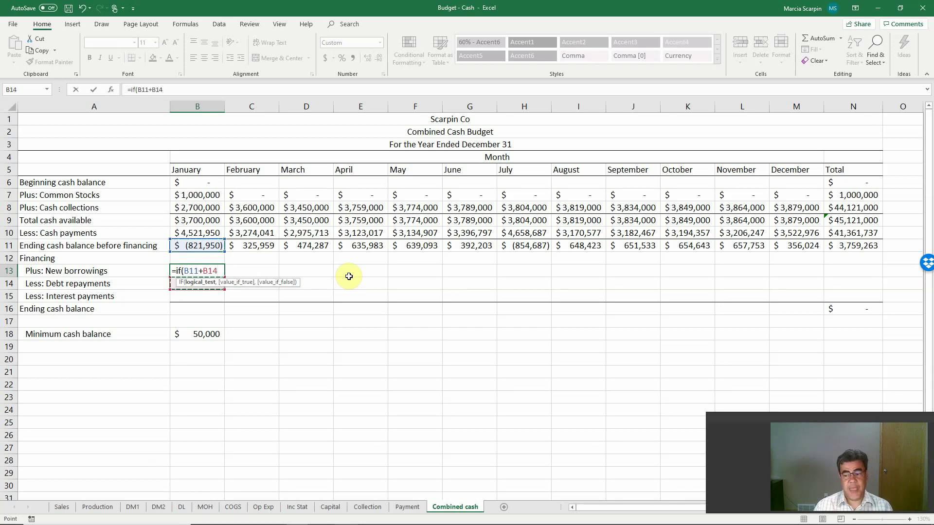
type("+")
key("Down")
key("Down")
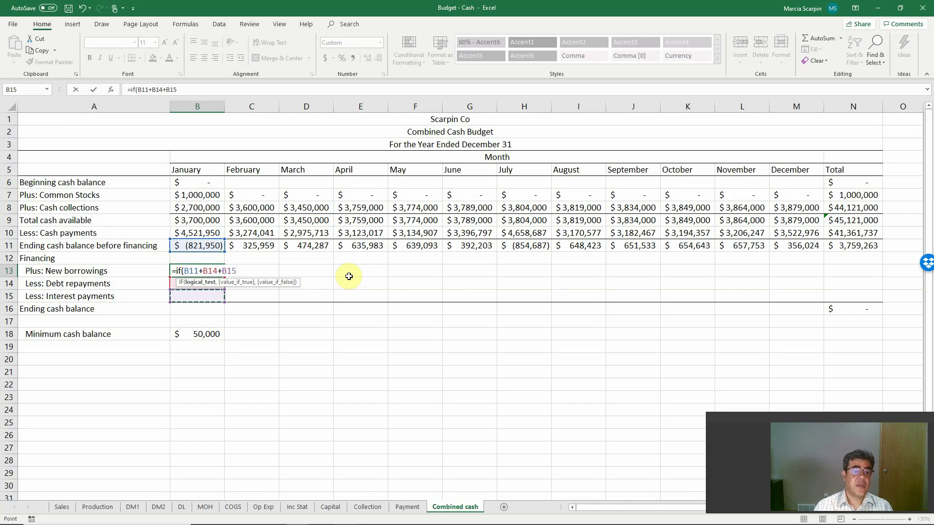
type("<")
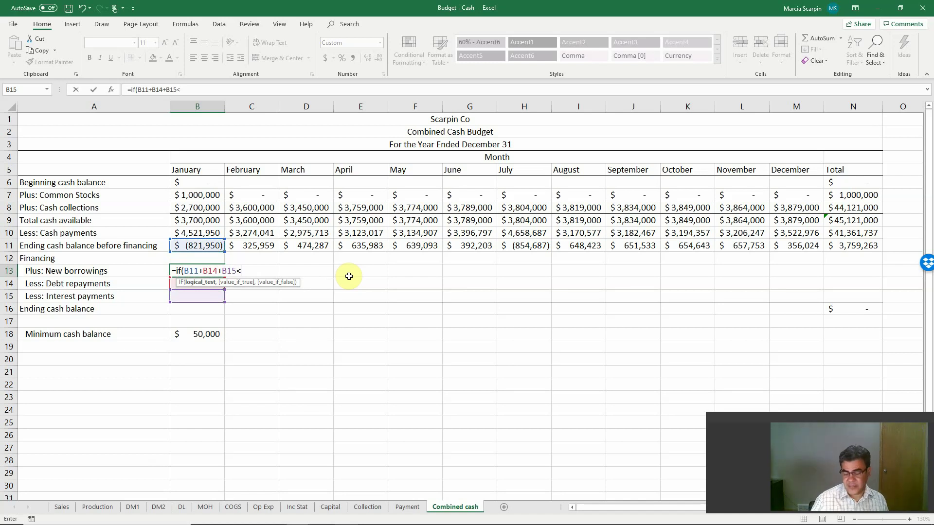
type("500")
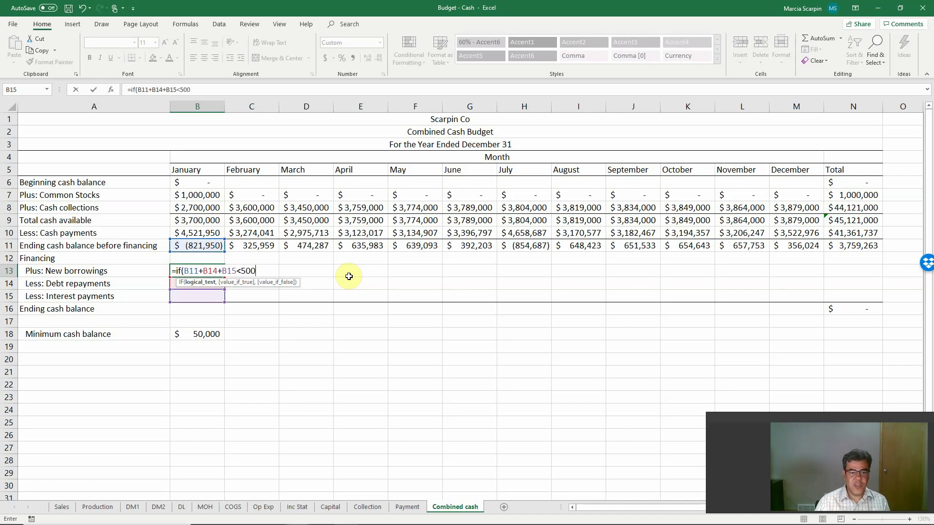
type("00,")
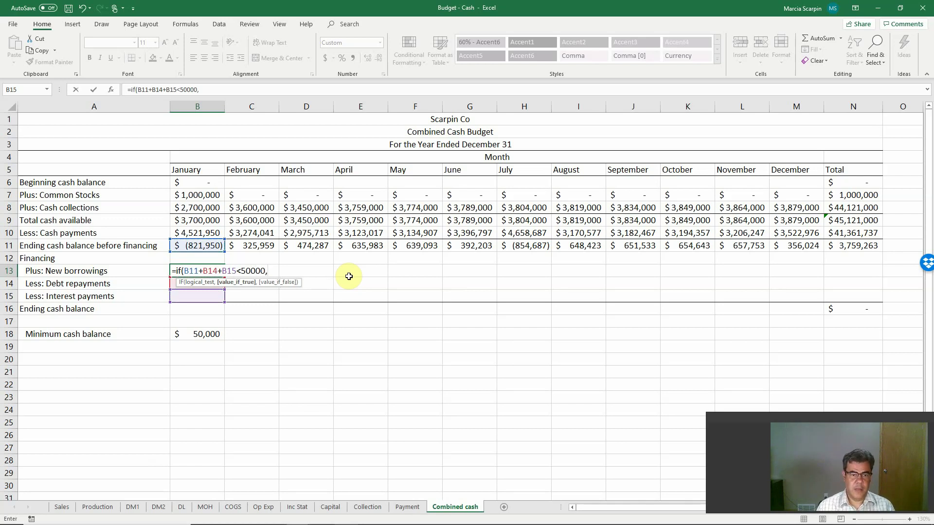
Set the IF formula's value-if-true in B13 to -B11+B14+B15+50000
type("-")
key("Up")
key("Up")
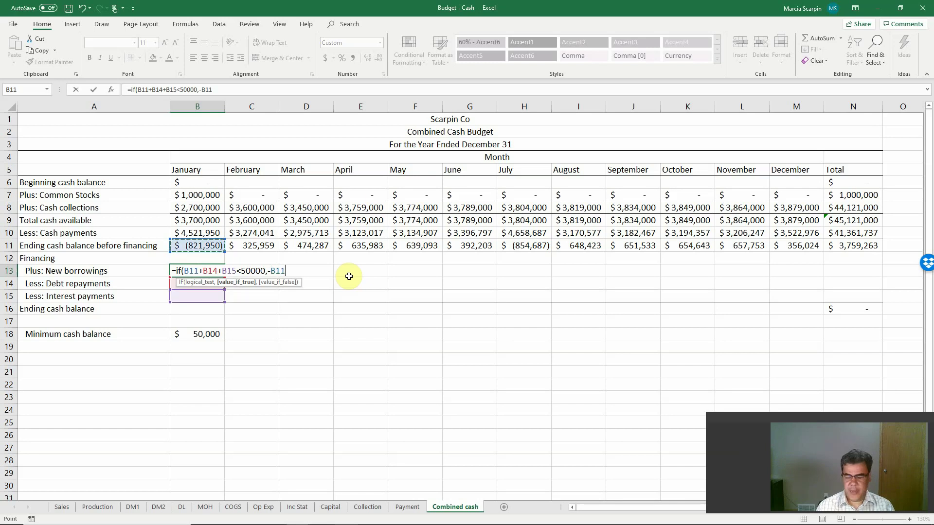
type("-")
key("Down")
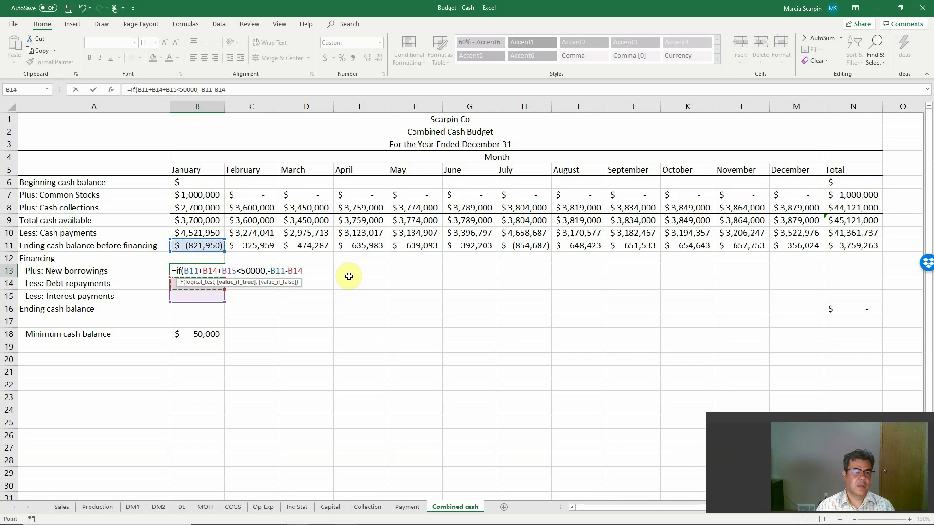
key("BackSpace")
key("BackSpace")
key("BackSpace")
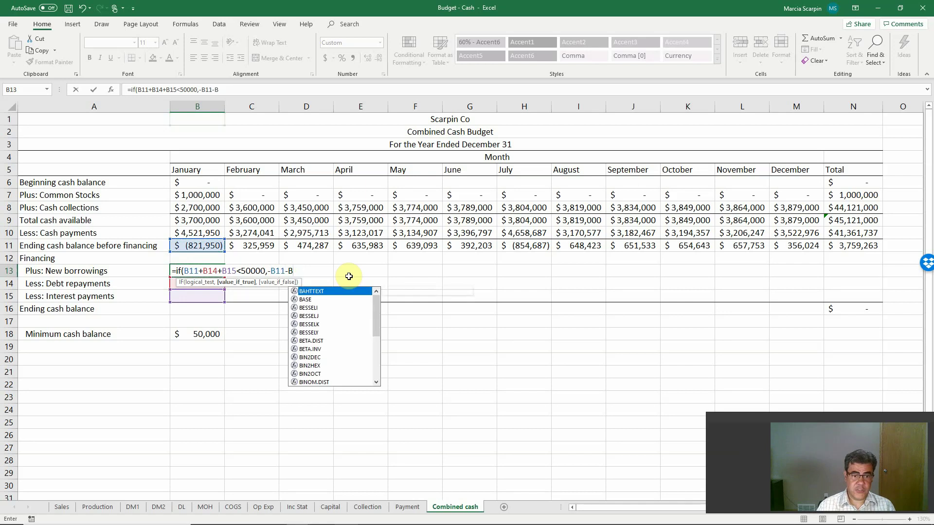
type("+")
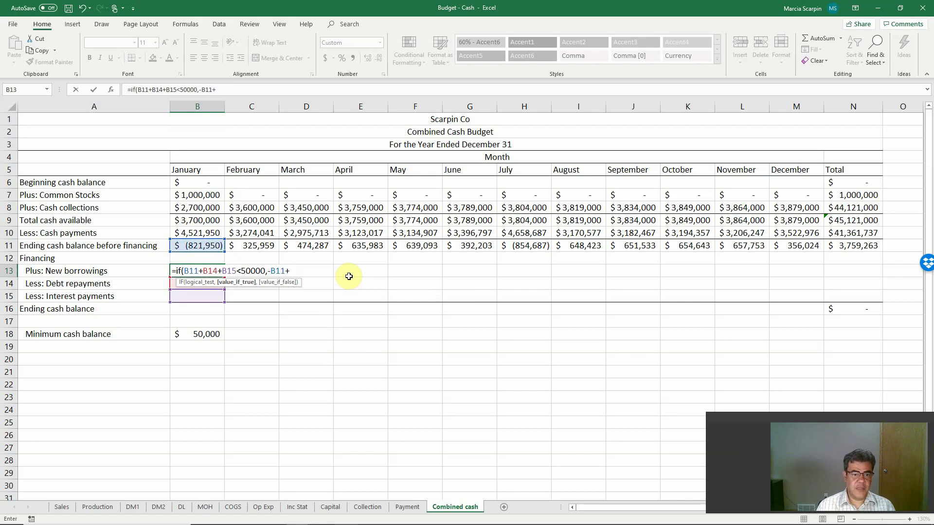
key("Down")
type("+")
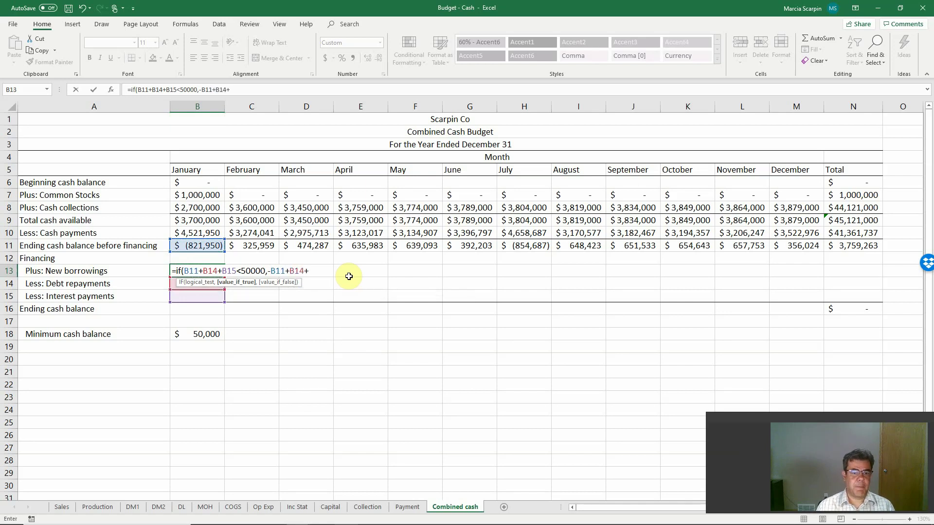
key("Down")
key("Down")
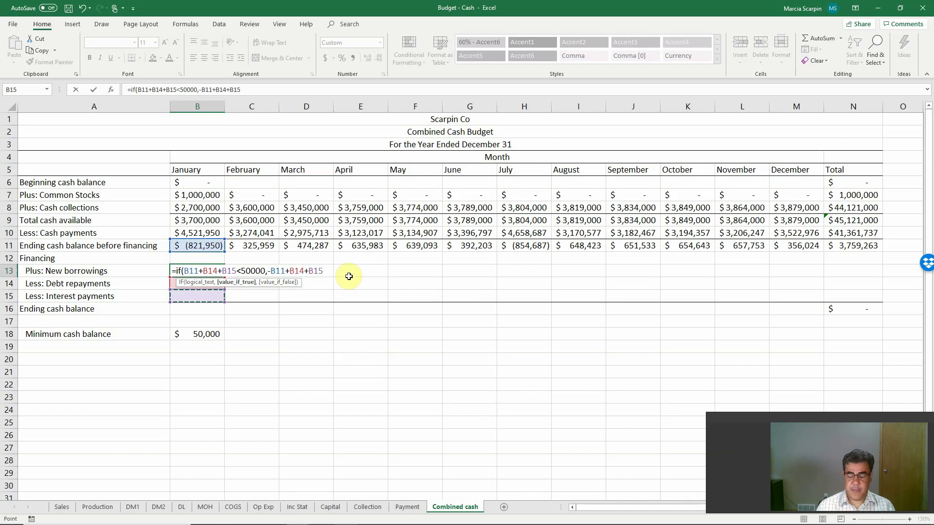
type("+50000")
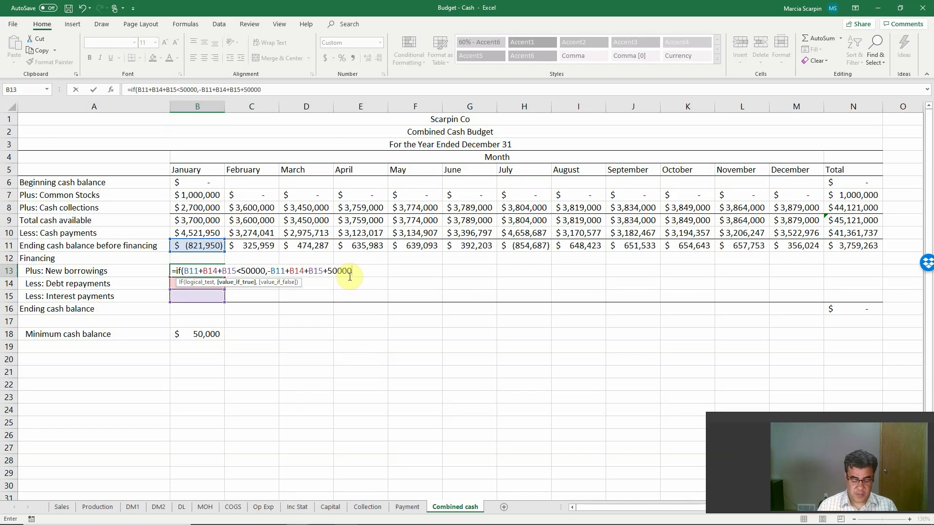
Use B11 as the value-if-false of January's new borrowings formula and complete it
type(",")
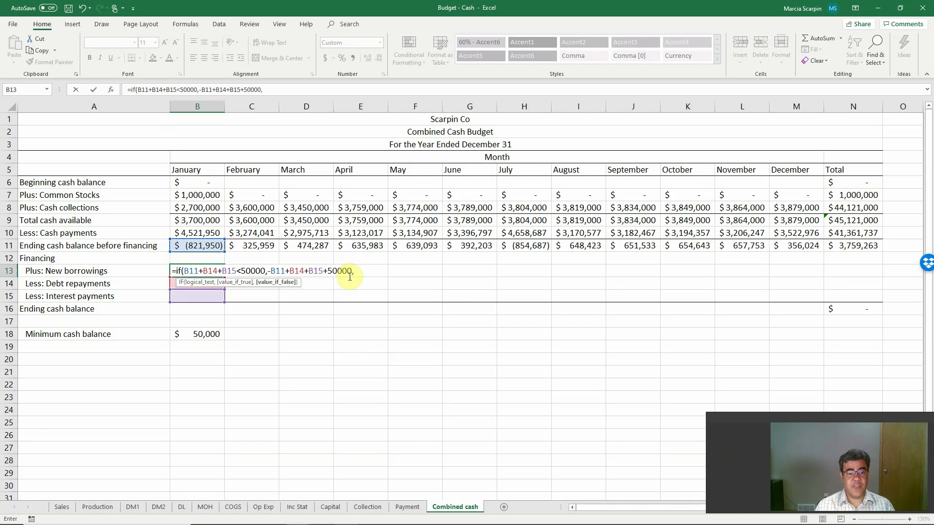
key("Up")
key("Up")
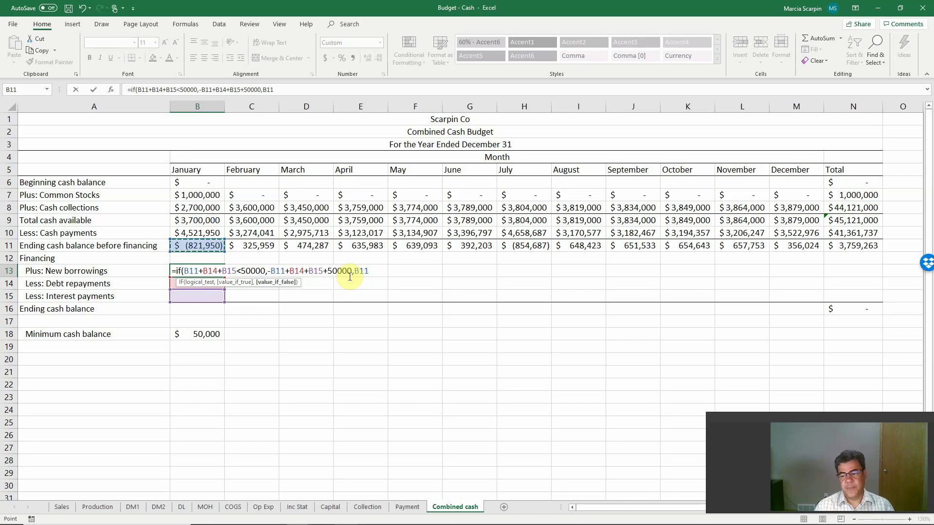
key("Return")
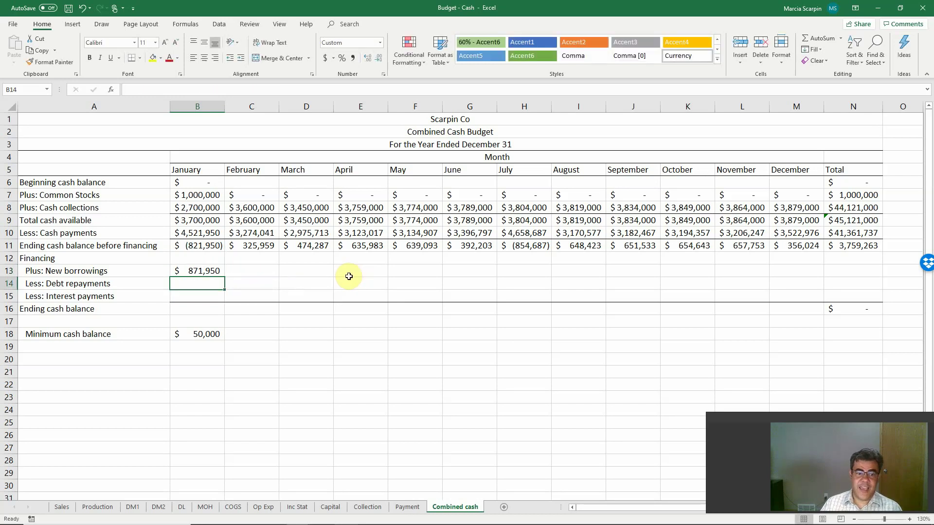
Calculate January's ending cash balance in B16 with the formula =B11+B13-B14-B15
key("Down")
key("Down")
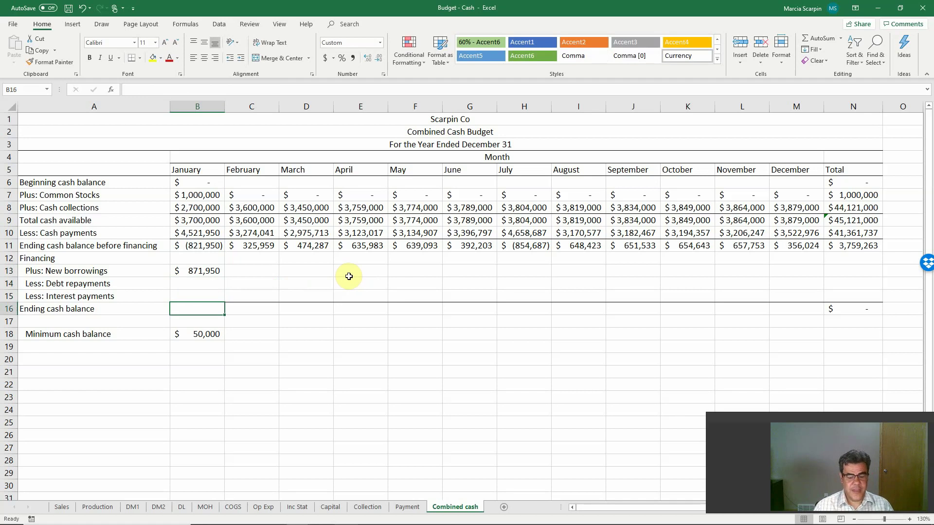
type("=")
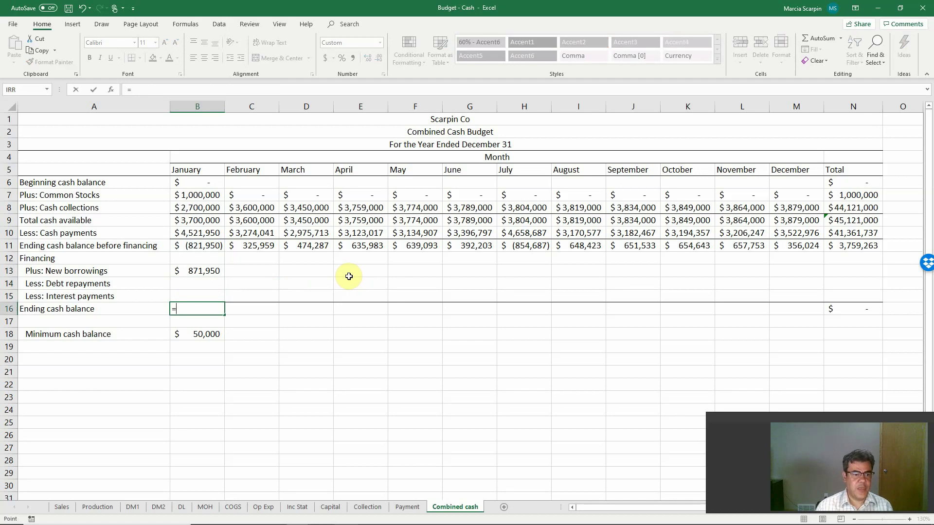
key("Up")
key("Up")
key("Up")
key("Up")
key("Up")
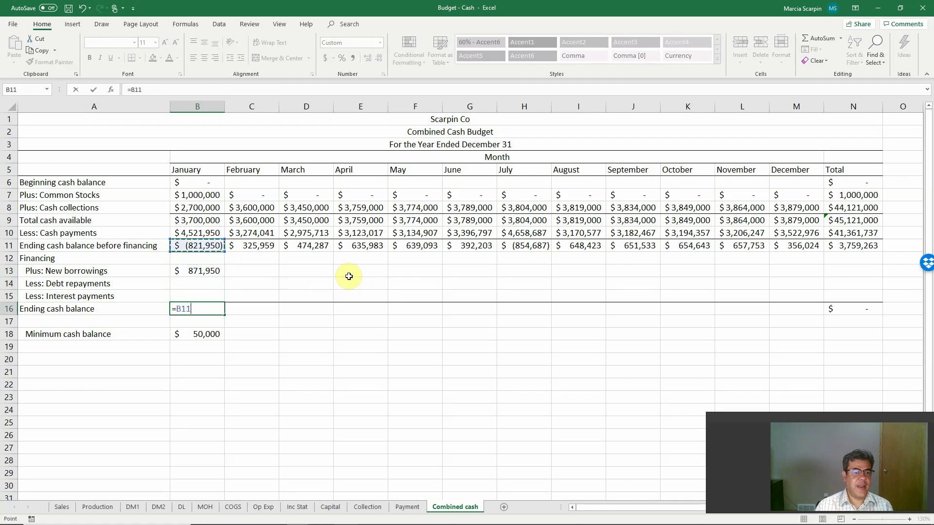
type("+")
key("Up")
key("Up")
key("Up")
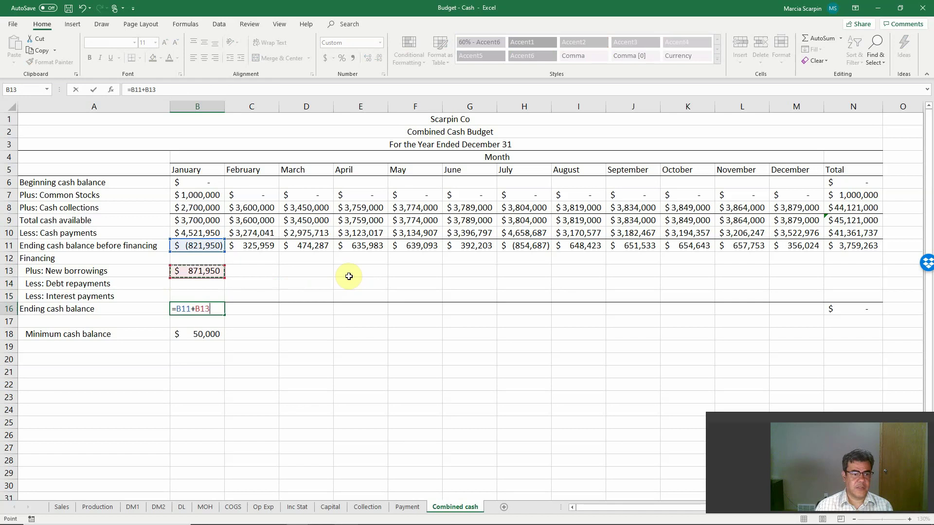
type("-")
key("Up")
key("Up")
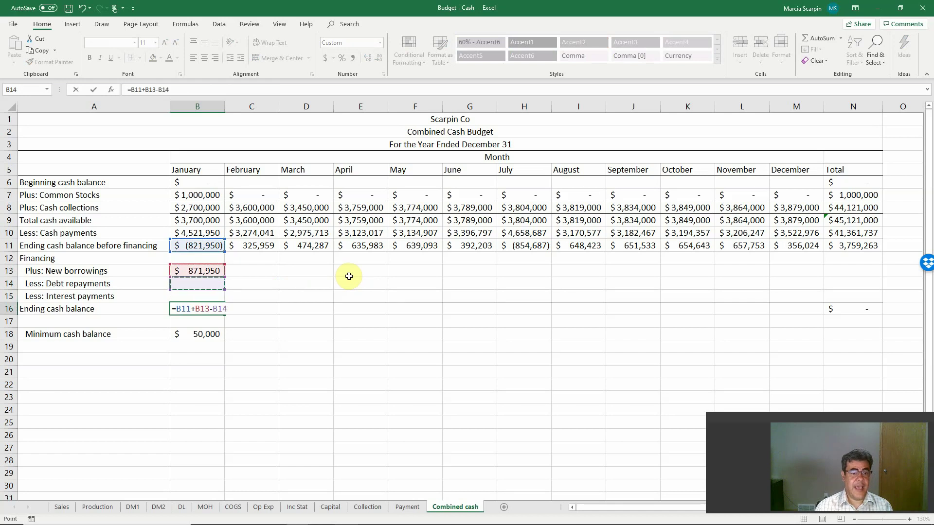
type("-")
key("Up")
key("Return")
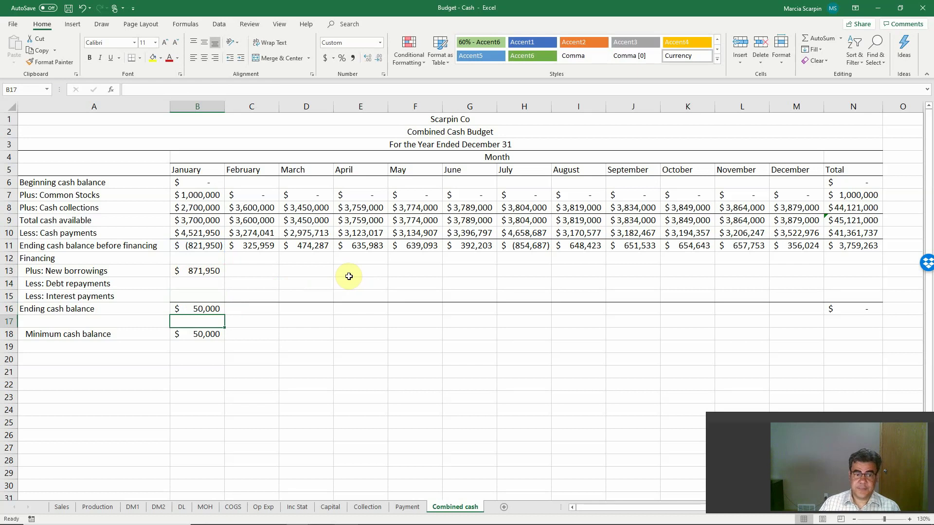
Enter 0 for January's debt repayments in B14 and interest payments in B15
key("Up")
key("Up")
key("Up")
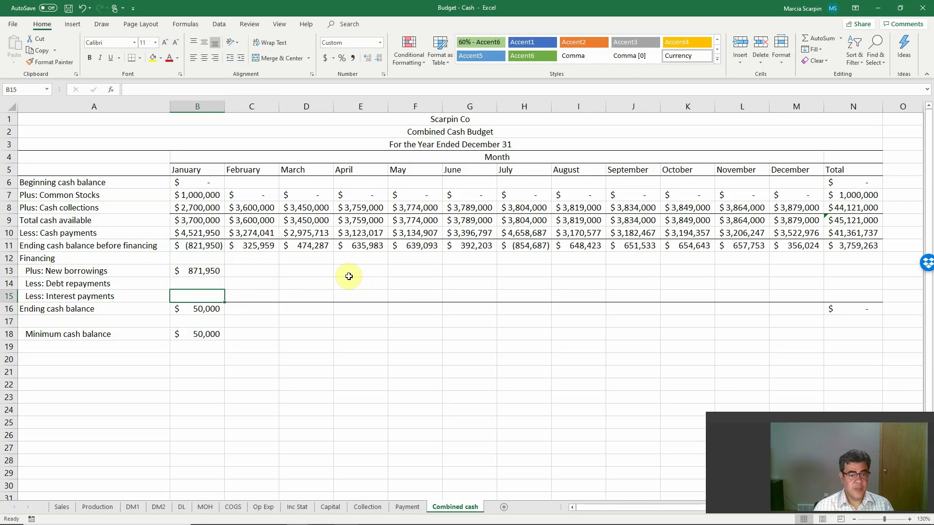
type("0")
key("Return")
type("0")
key("Return")
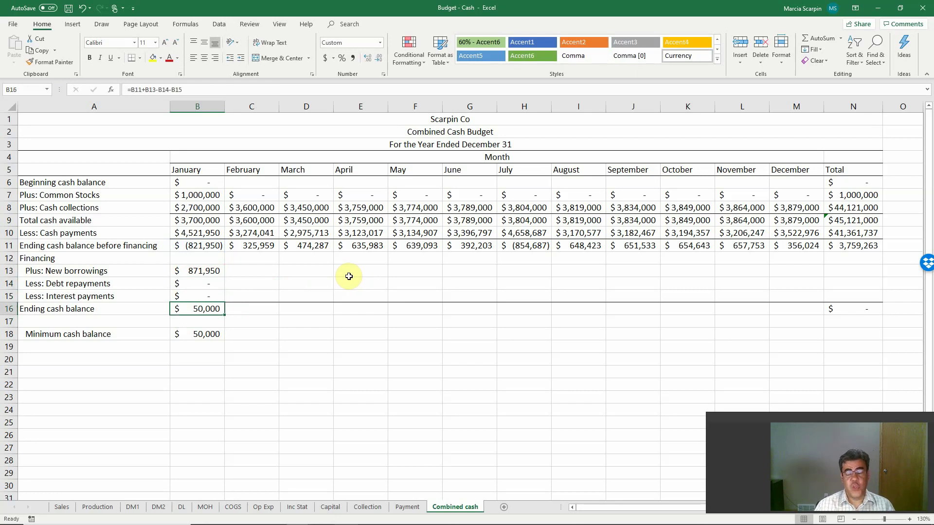
Link February's debt repayments in C14 to January's new borrowings, =B13
key("Up")
key("Up")
key("Up")
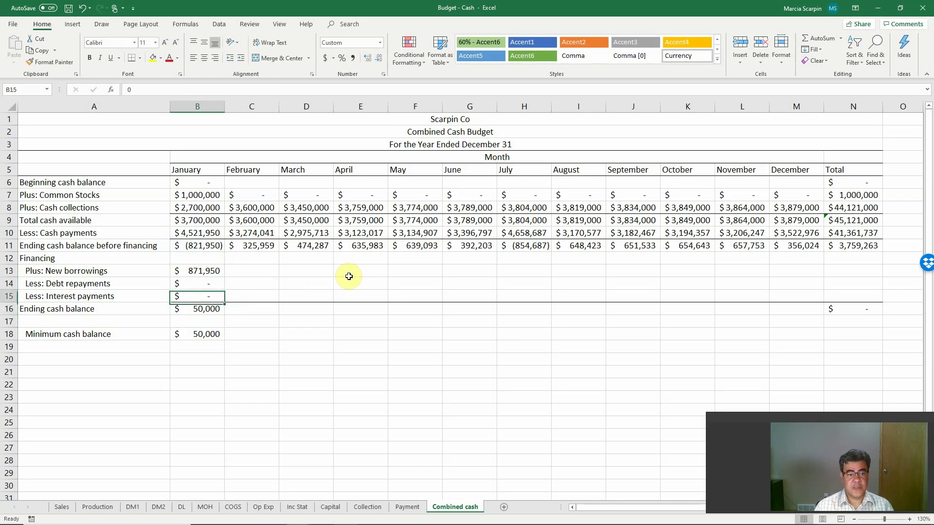
key("Right")
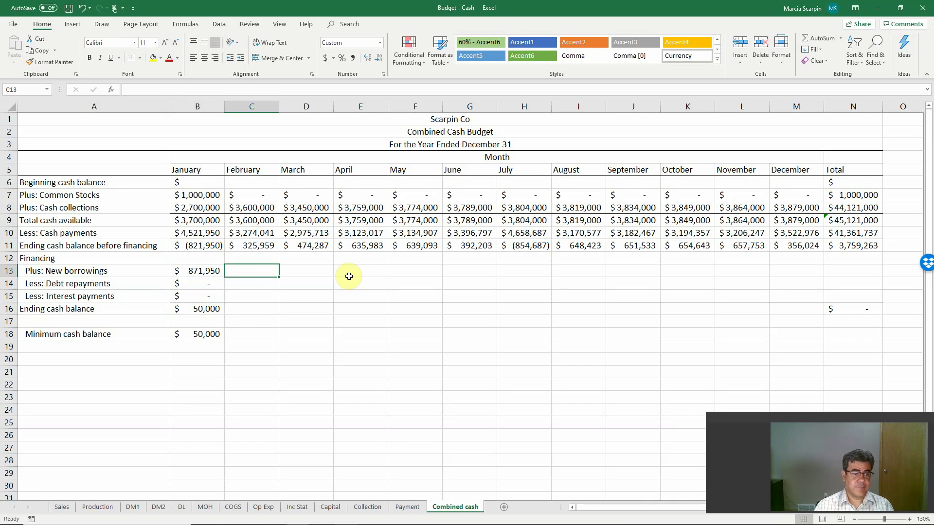
key("Down")
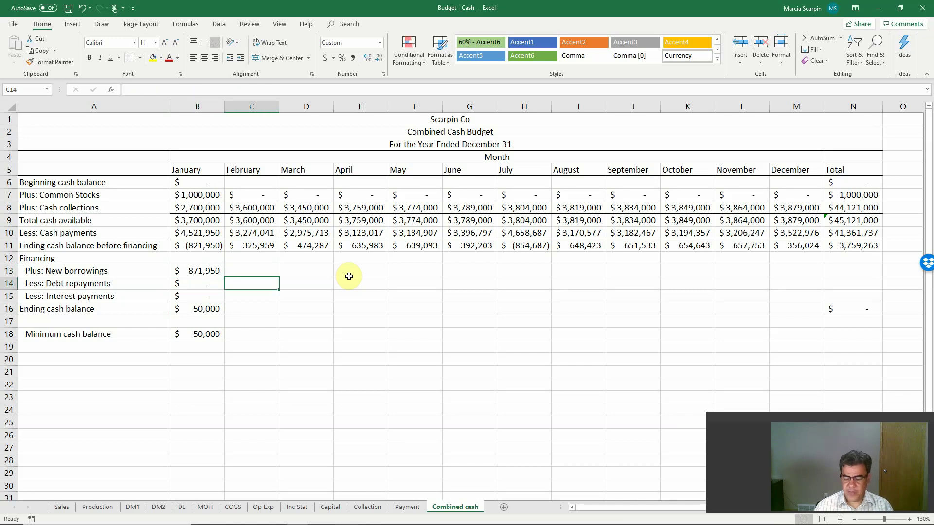
type("=")
key("Up")
key("Left")
key("Return")
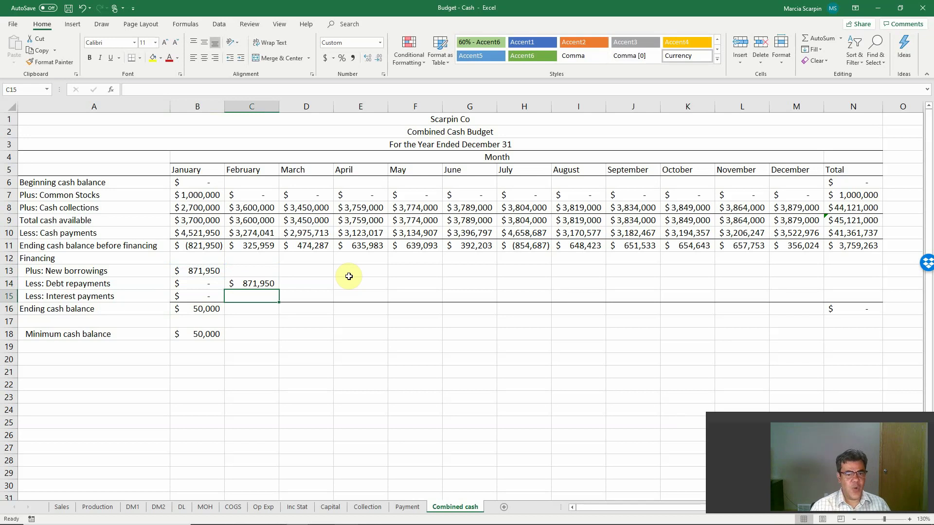
Calculate February's interest payments in C15 as 1% of the debt repayment, +C14*1%
type("+")
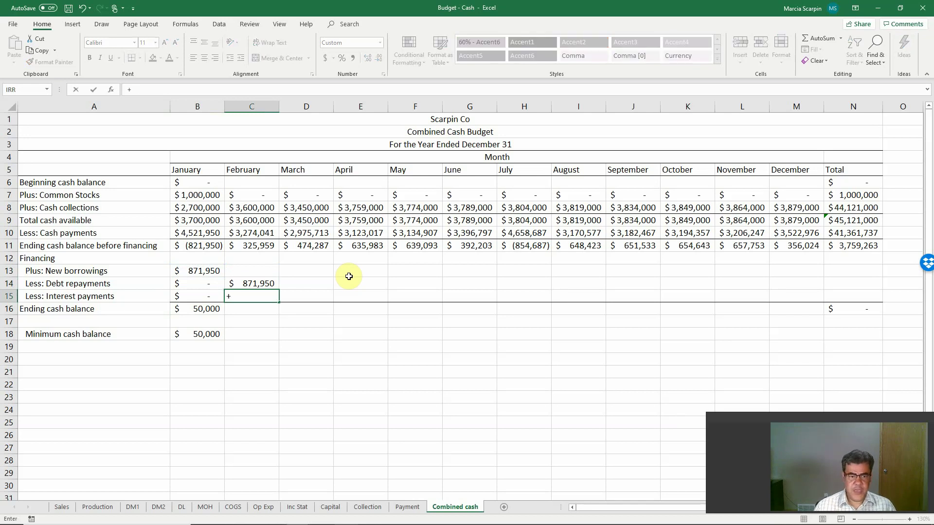
key("Up")
type("*1")
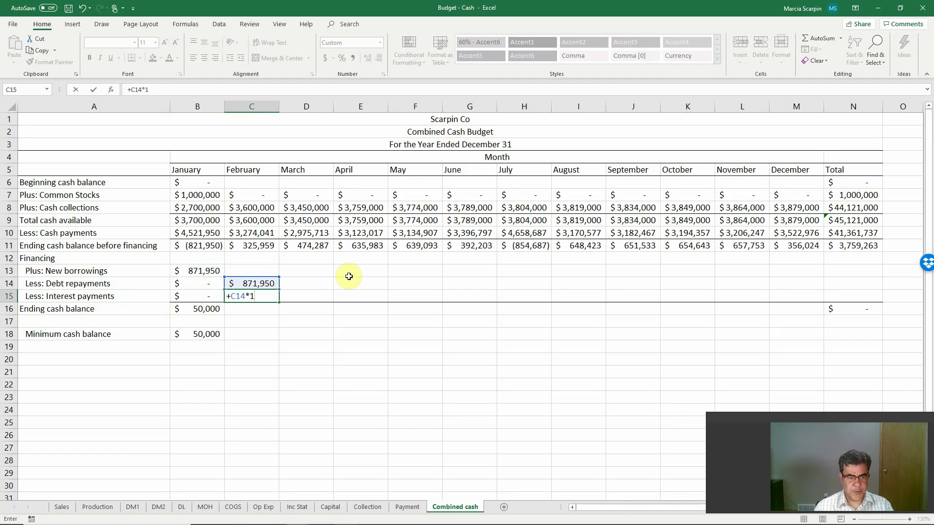
type("%")
key("Return")
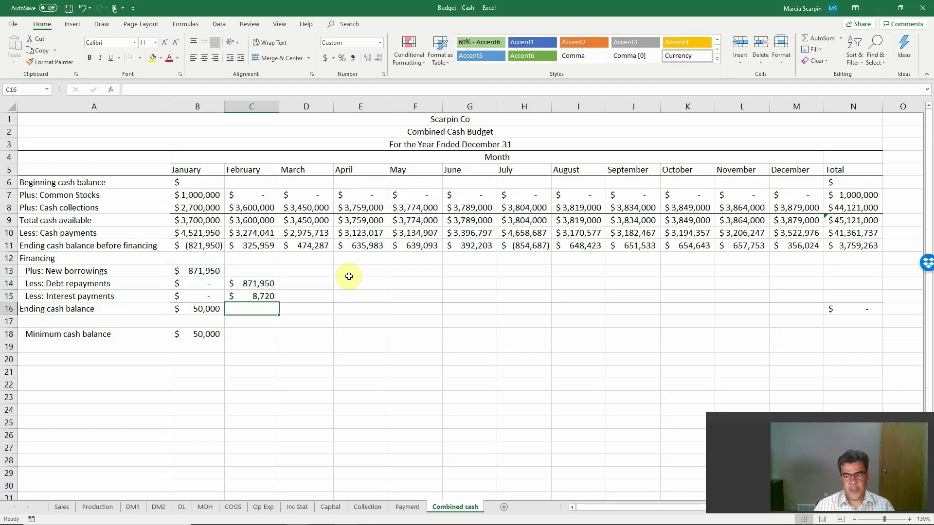
Copy January's ending cash balance formula from B16 across February to December, C16:M16
key("Left")
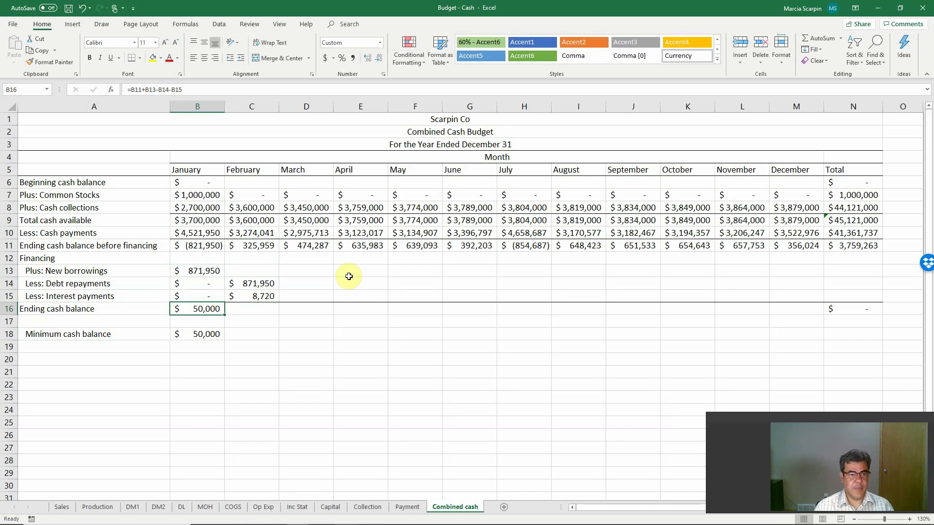
key("ctrl+c")
key("Right")
key("shift+Right")
key("shift+Right")
key("shift+Right")
key("shift+Right")
key("shift+Right")
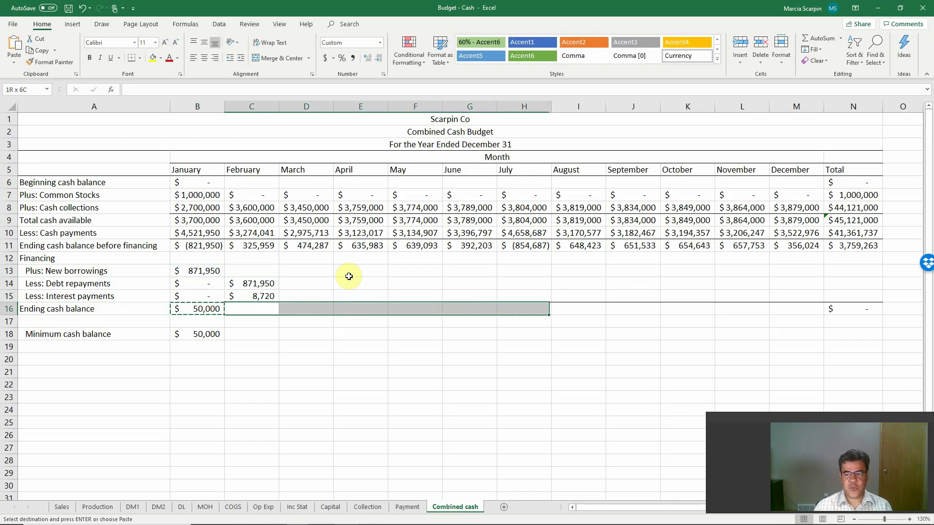
key("shift+Right")
key("shift+Right")
key("shift+Right")
key("shift+Right")
key("shift+Right")
key("Return")
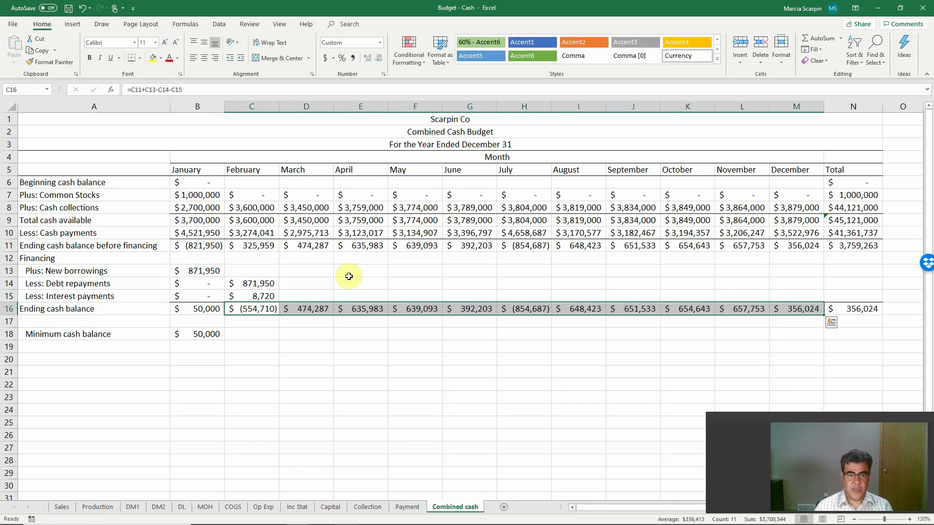
Copy January's new borrowings formula from B13 across the row through December in M13
key("Up")
key("Up")
key("Up")
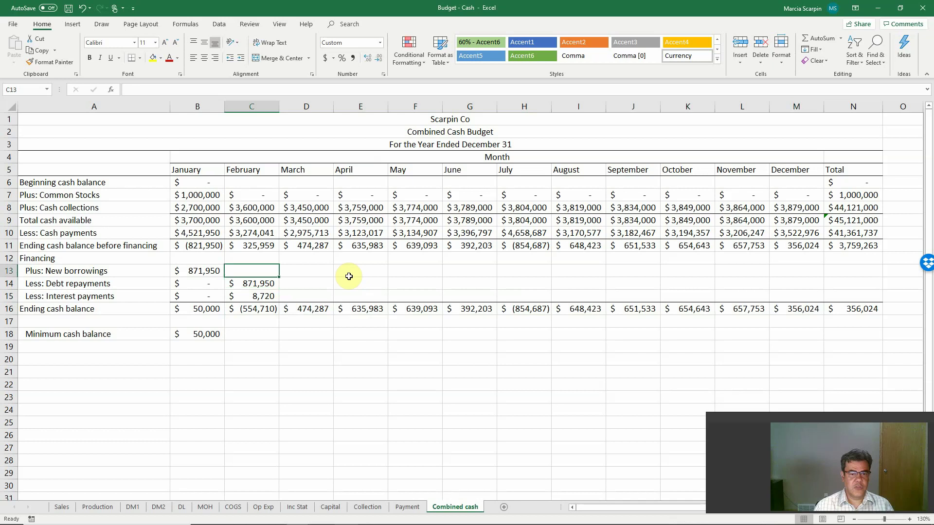
key("Left")
key("ctrl+c")
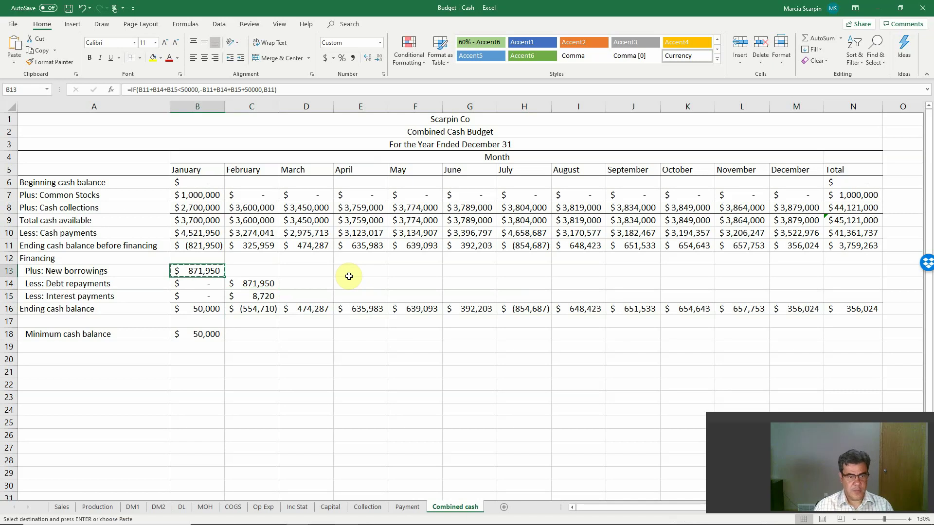
key("shift+Right")
key("shift+Right")
key("shift+Right")
key("shift+Right")
key("shift+Right")
key("shift+Right")
key("shift+Right")
key("shift+Right")
key("shift+Right")
key("shift+Right")
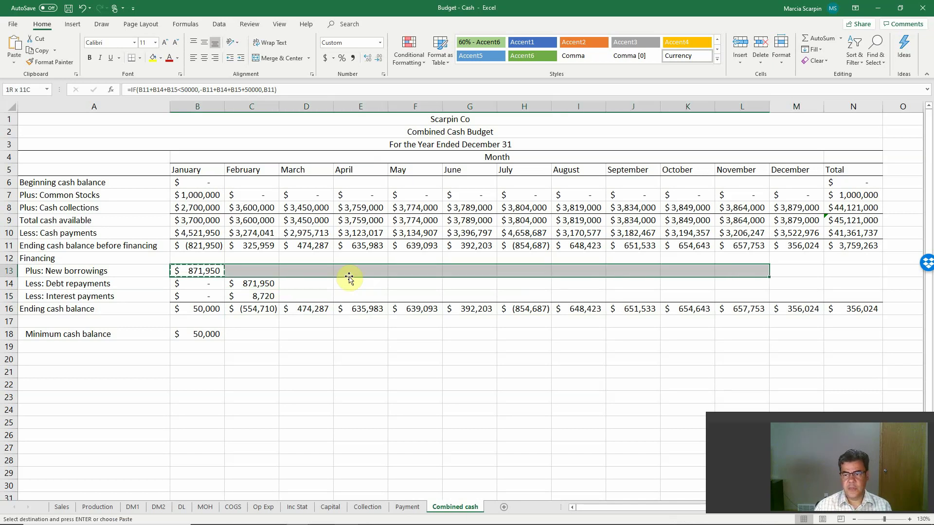
key("shift+Right")
key("Return")
Copy February's debt repayments and interest payments formulas, C14:C15, across through December in column M
key("Down")
key("Right")
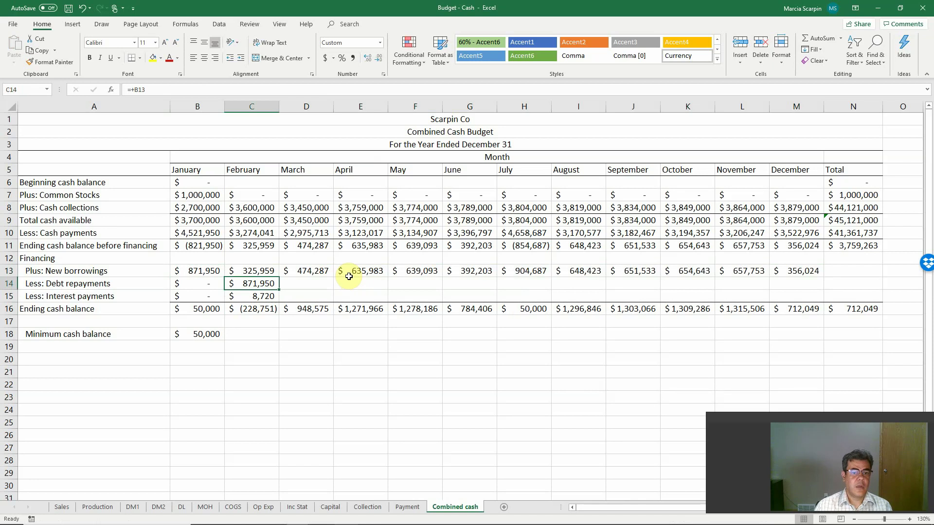
key("shift+Down")
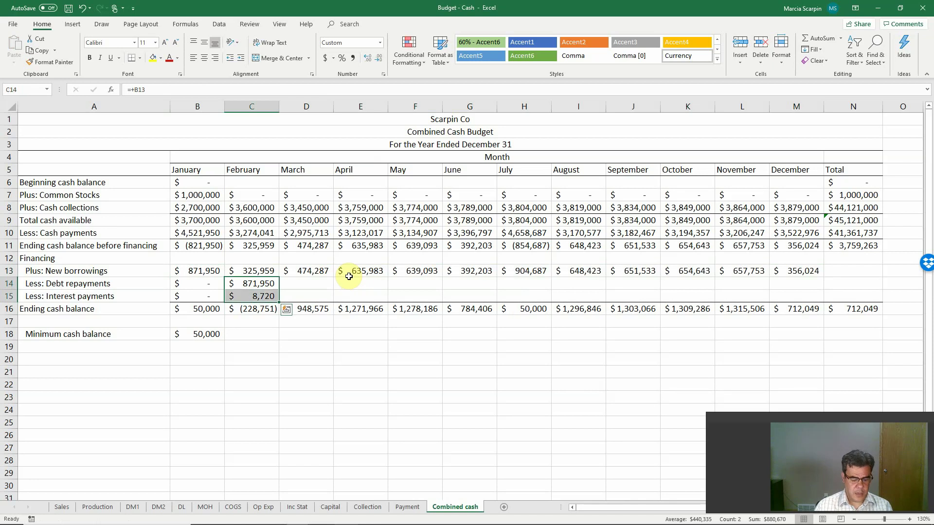
key("ctrl+c")
key("shift+Right")
key("shift+Right")
key("shift+Right")
key("shift+Right")
key("shift+Right")
key("shift+Right")
key("shift+Right")
key("shift+Right")
key("shift+Right")
key("shift+Right")
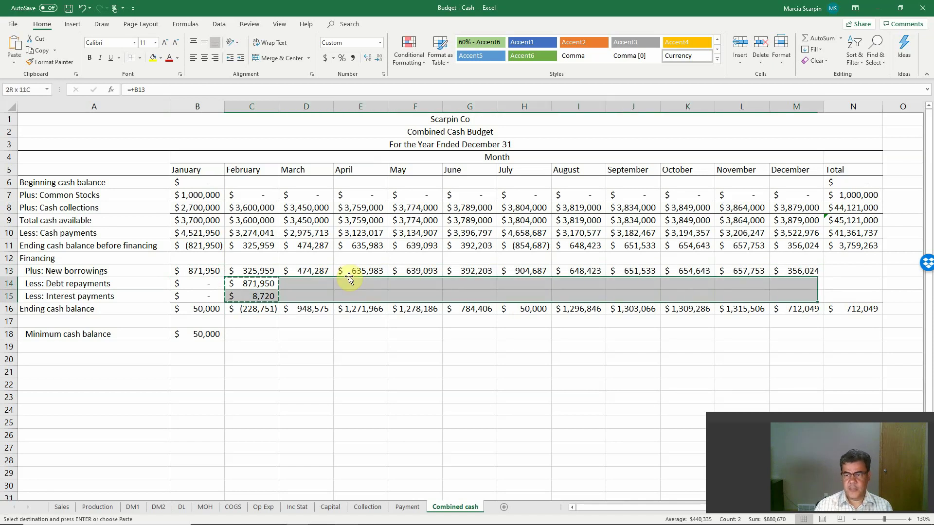
key("Return")
Total the year's new borrowings in N13 with =SUM(B13:M13)
left_click(349, 275)
key("Right")
key("Right")
key("Right")
key("Right")
key("Right")
key("Right")
key("Right")
key("Right")
key("Right")
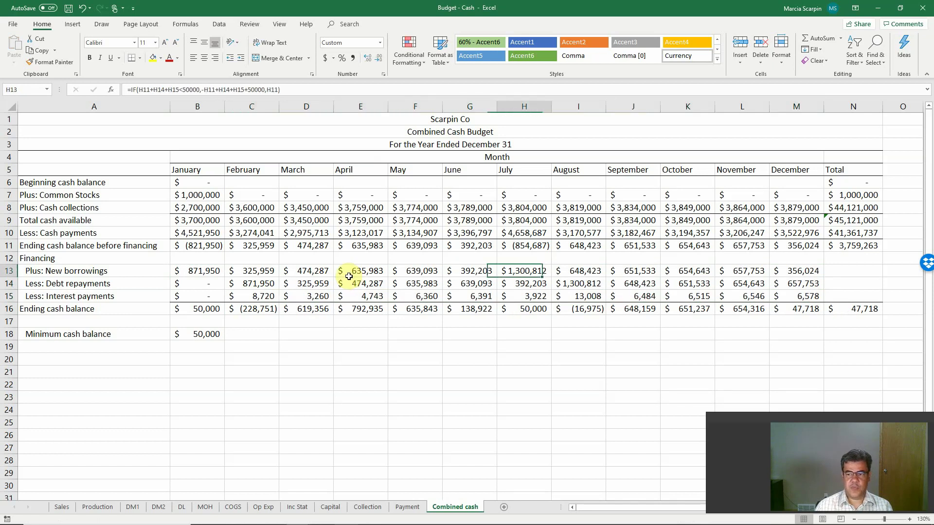
type("=sum(")
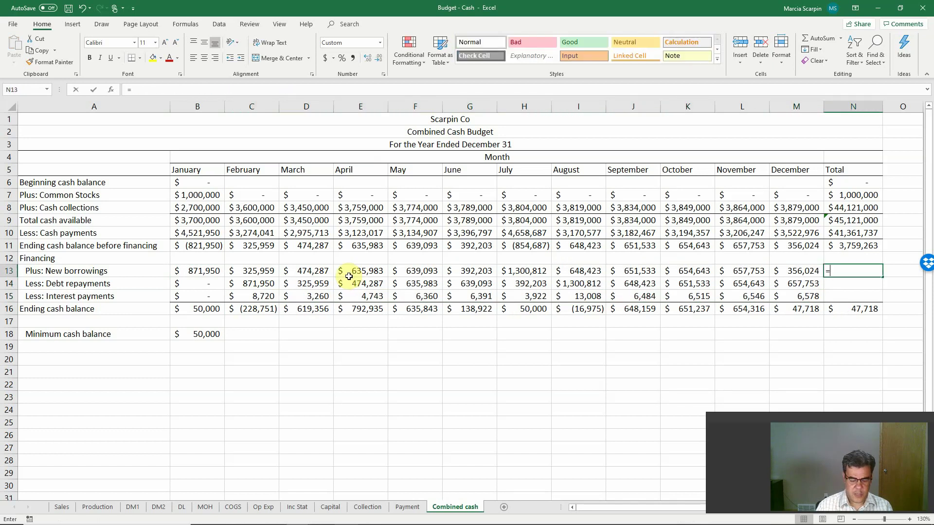
key("Left")
key("shift+Left")
key("shift+Left")
key("shift+Left")
key("shift+Left")
key("shift+Left")
key("shift+Left")
key("shift+Left")
key("shift+Left")
key("shift+Left")
key("shift+Left")
key("shift+Left")
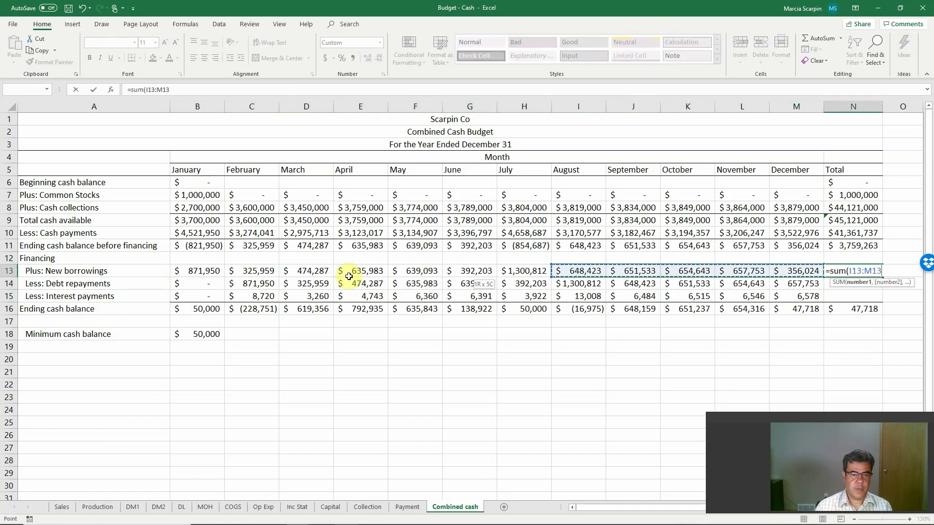
key("Return")
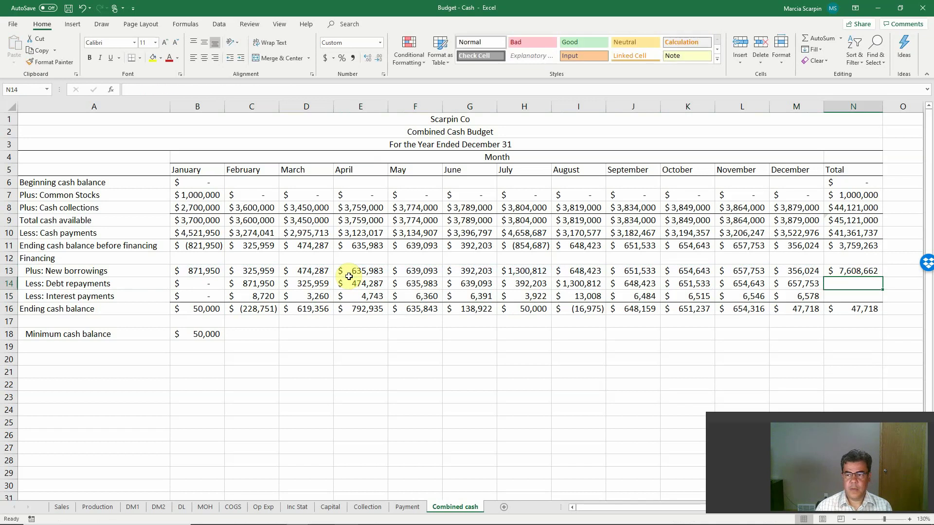
Paste only the formula from N13 into N14:N15 to total debt repayments and interest payments
key("Up")
key("ctrl+c")
key("shift+Down")
key("shift+Down")
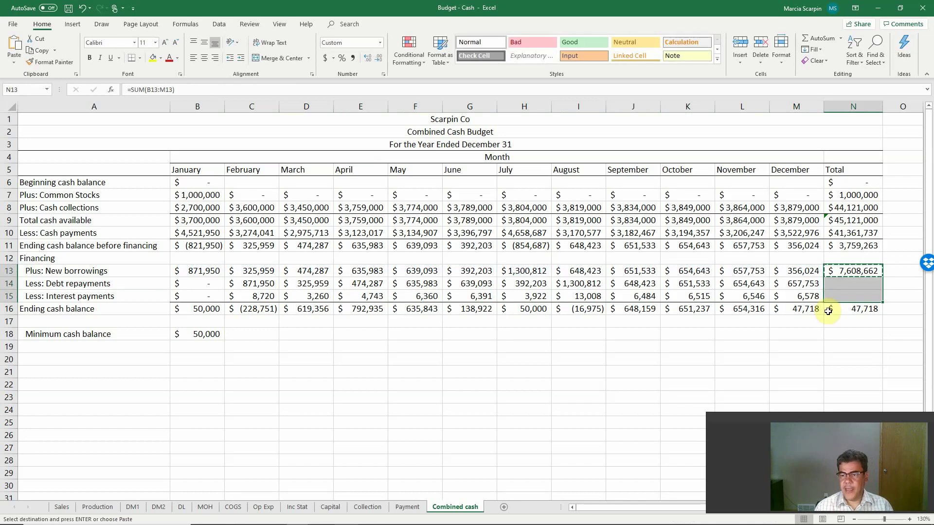
right_click(854, 288)
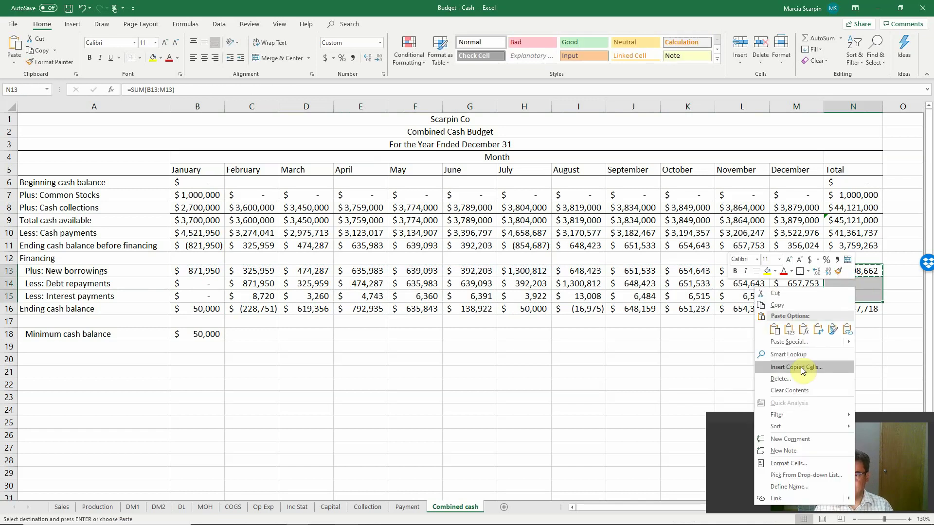
left_click(804, 329)
left_click(753, 350)
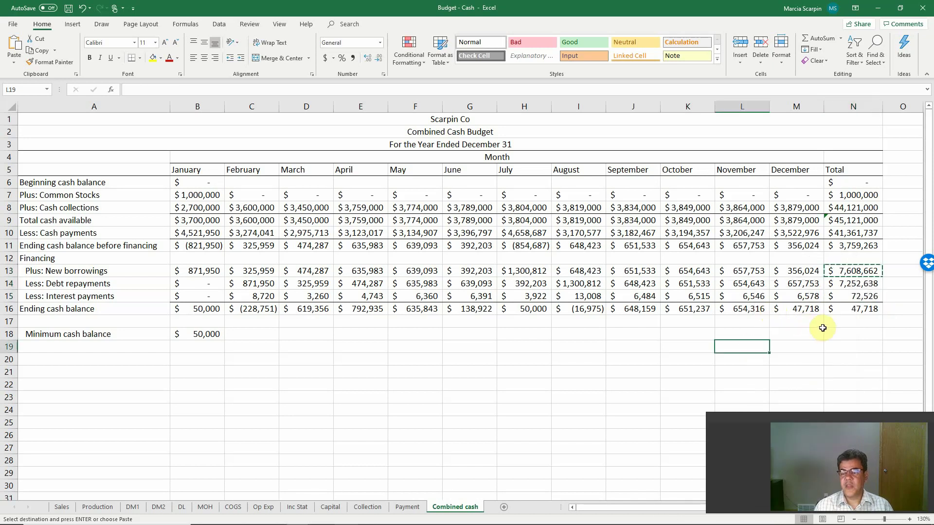
key("Escape")
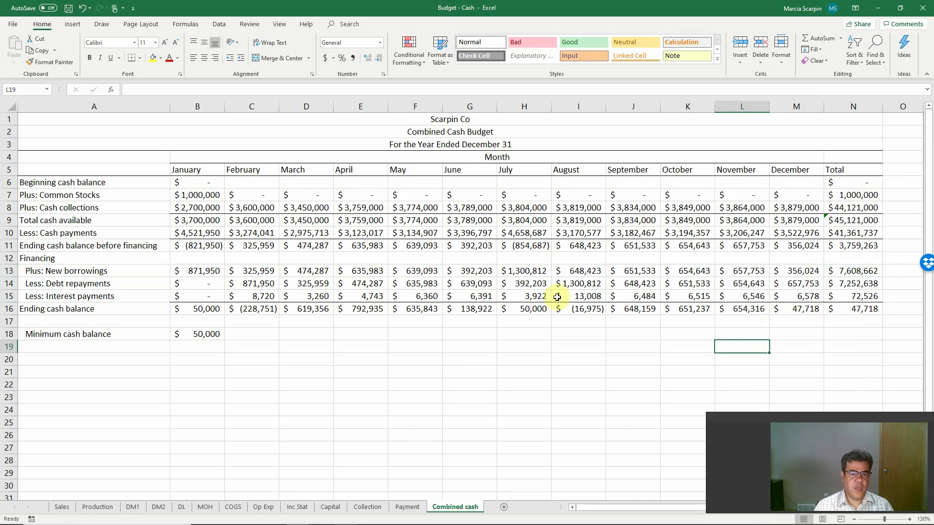
left_click(265, 272)
double_click(264, 274)
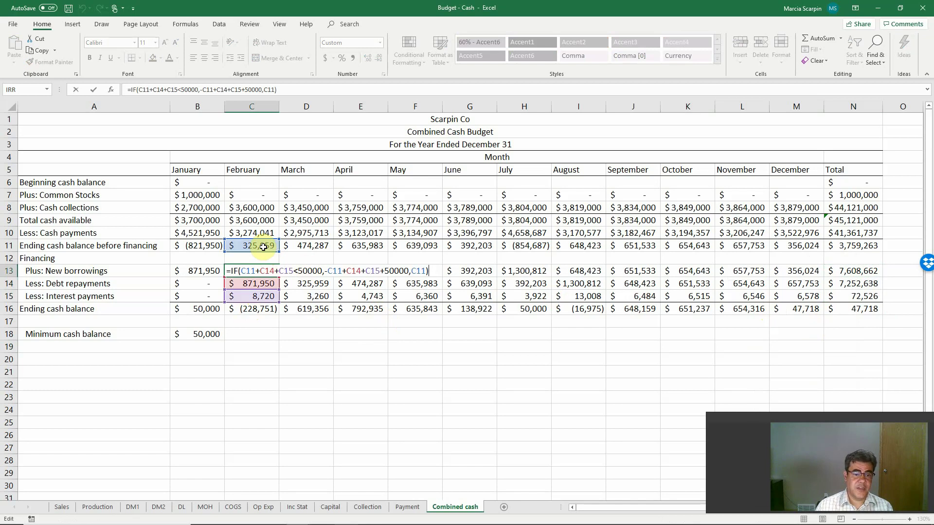
left_click(268, 270)
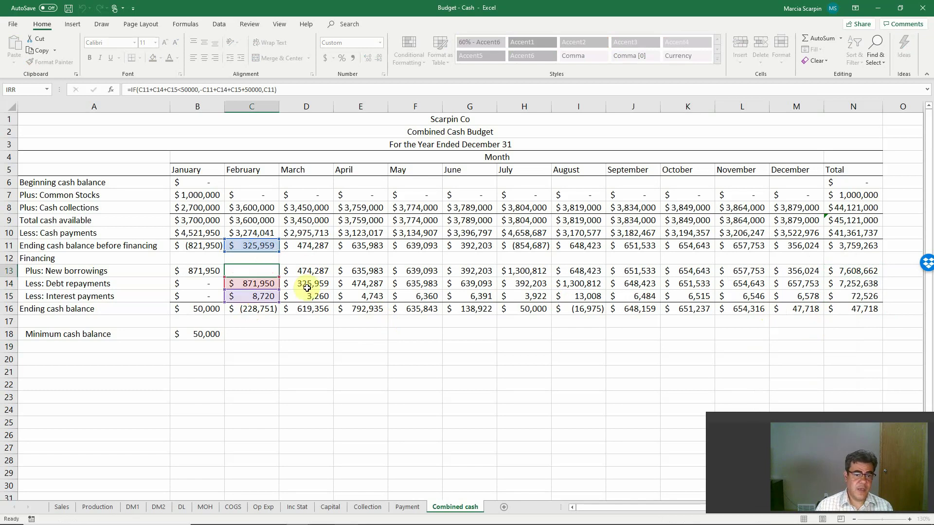
double_click(272, 272)
key("Escape")
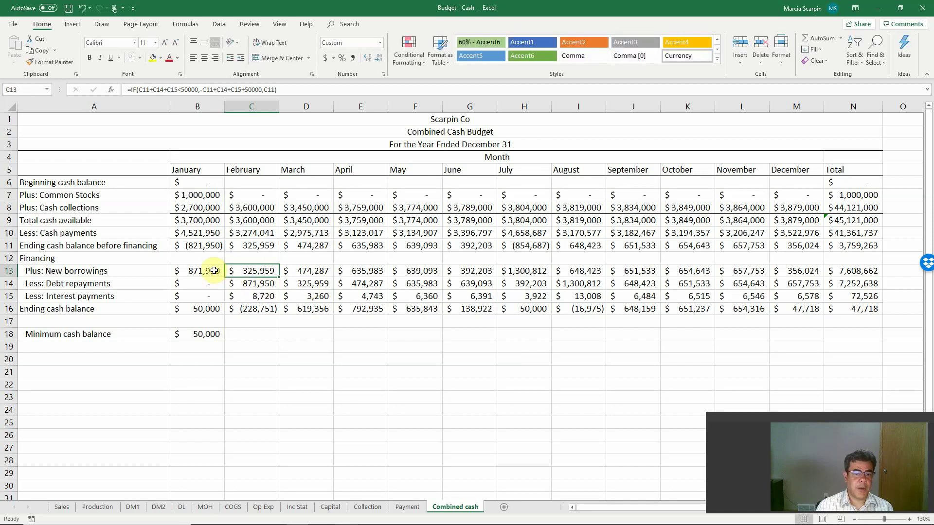
Change the IF test in February's new borrowings formula, C13, to subtract repayments and interest: C11-C14-C15<50000
double_click(240, 271)
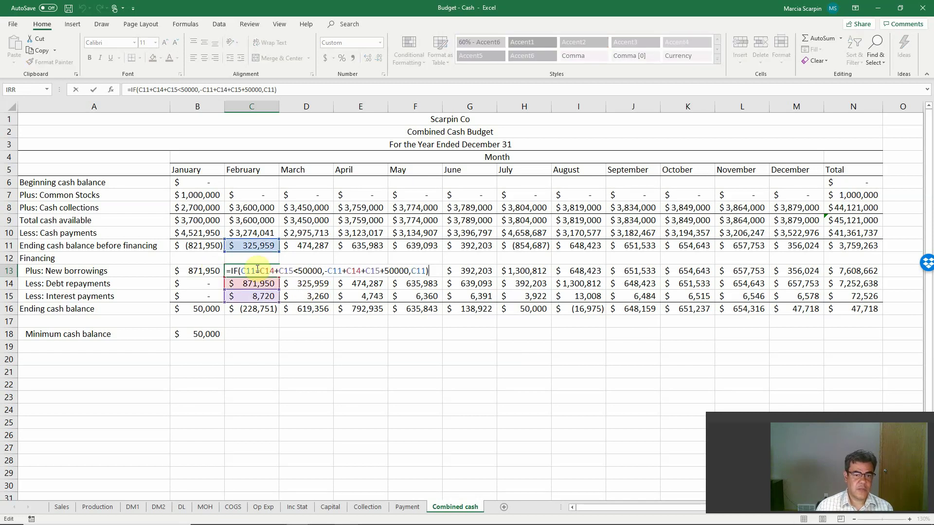
left_click(263, 271)
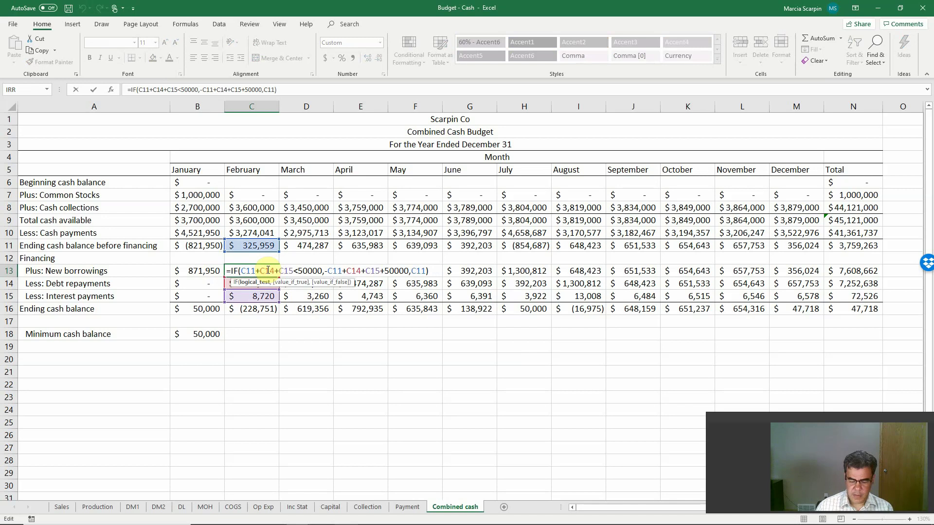
key("BackSpace")
type("-")
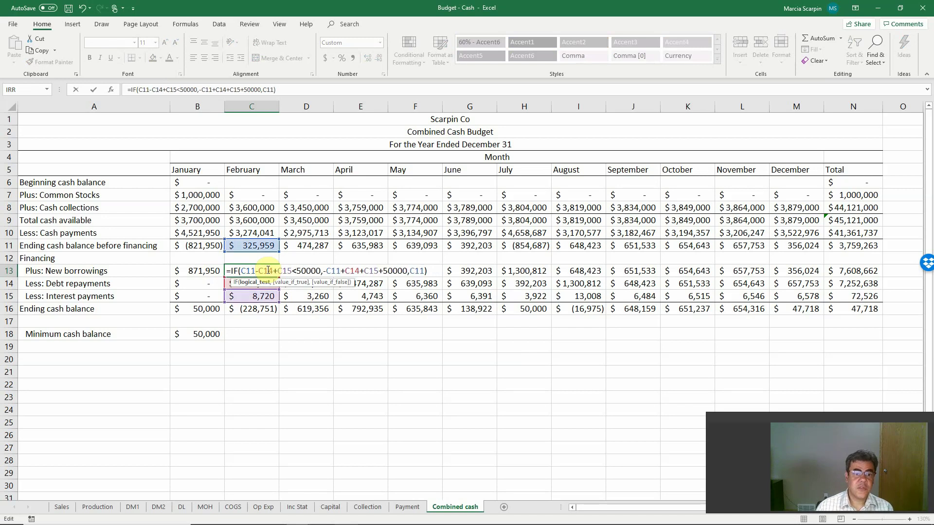
key("Right")
key("Right")
key("Right")
key("Right")
key("BackSpace")
type("-")
key("Return")
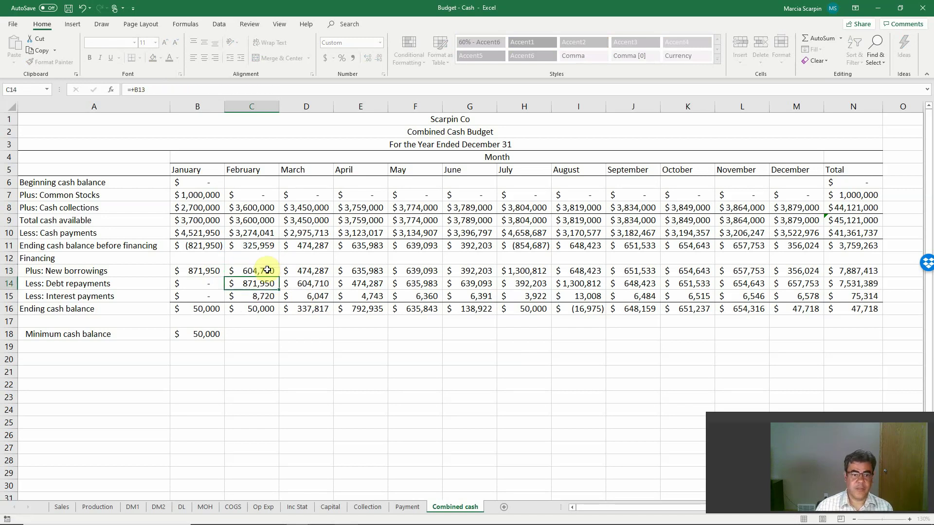
Copy February's corrected new borrowings formula from C13 to every month from January to December, B13:M13
left_click(267, 270)
key("ctrl+c")
key("Left")
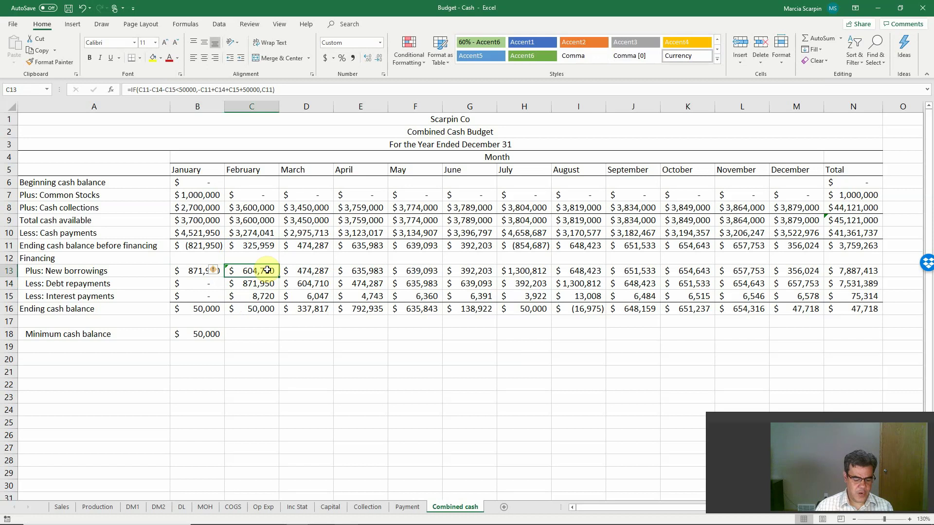
key("shift+Right")
key("shift+Right")
key("shift+Right")
key("shift+Right")
key("shift+Right")
key("shift+Right")
key("shift+Right")
key("shift+Right")
key("shift+Right")
key("shift+Right")
key("shift+Right")
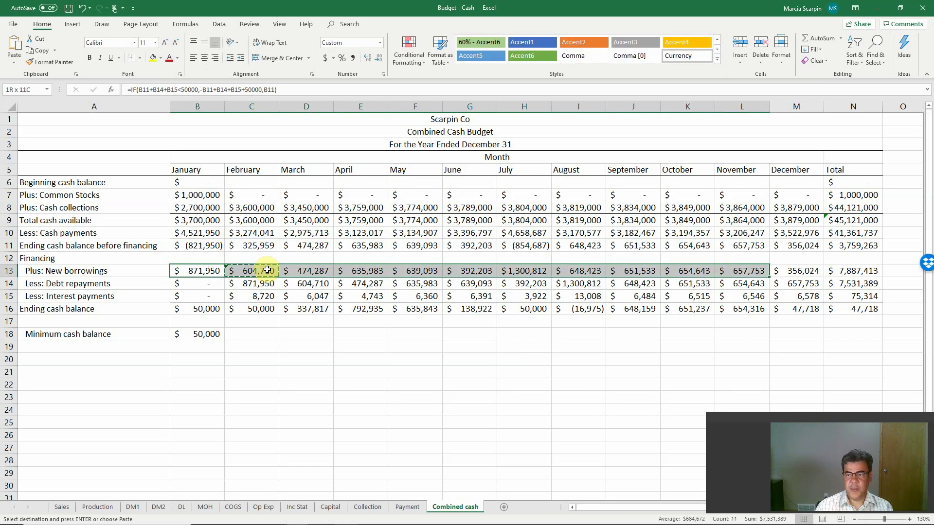
key("Return")
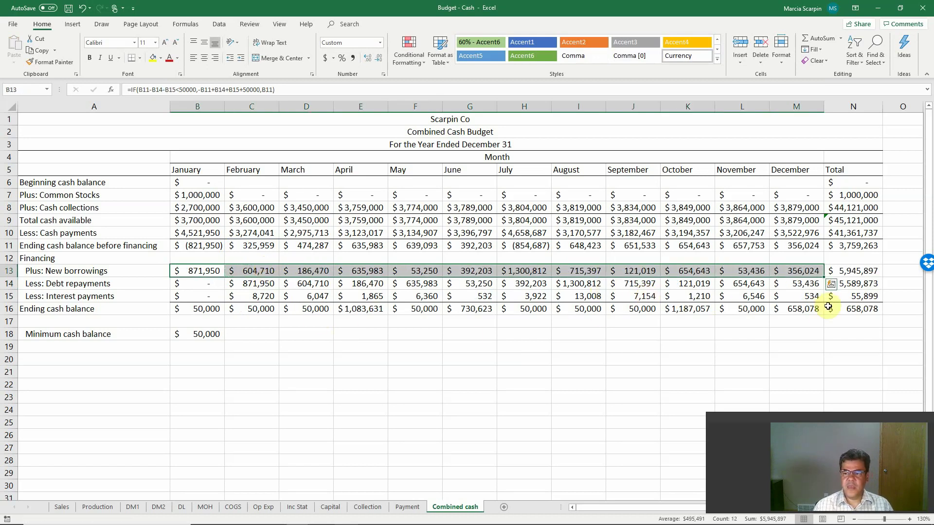
Check the total ending cash balance in N16 and review the Collection and Payment sheets
left_click(857, 308)
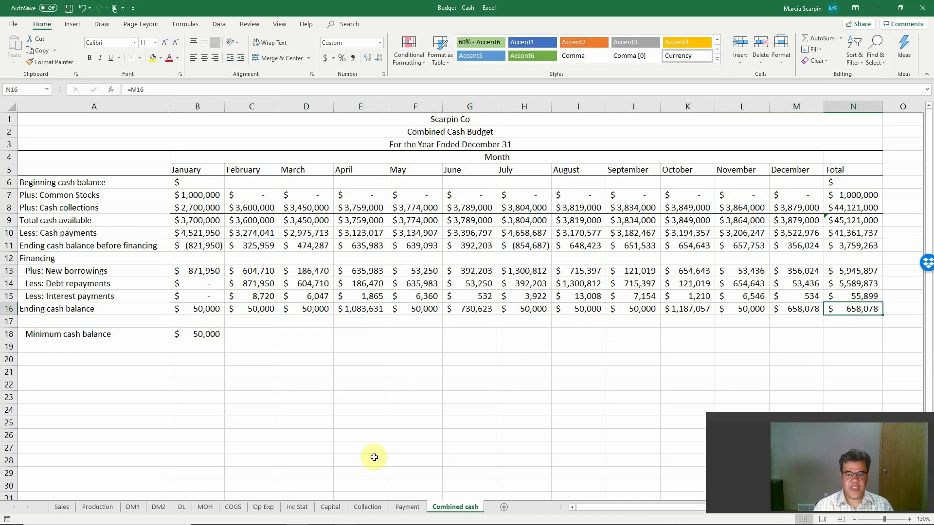
left_click(363, 508)
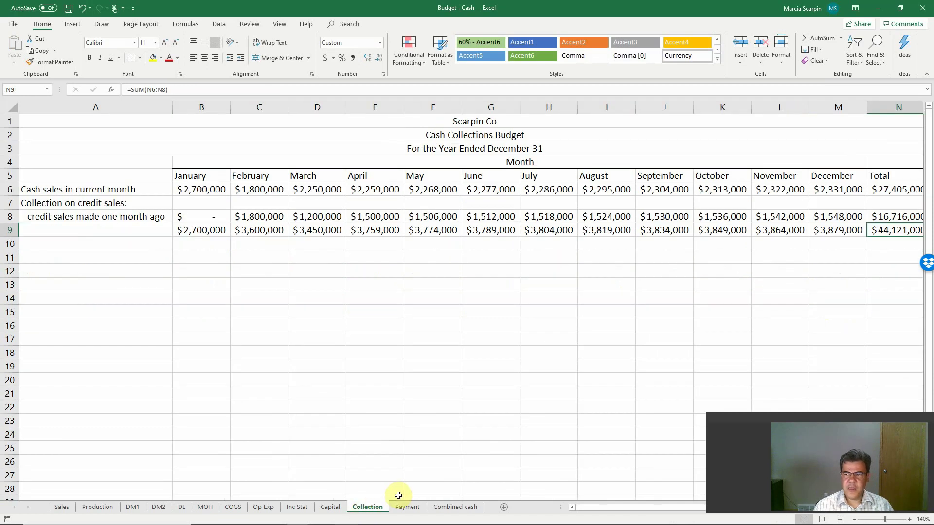
left_click(407, 508)
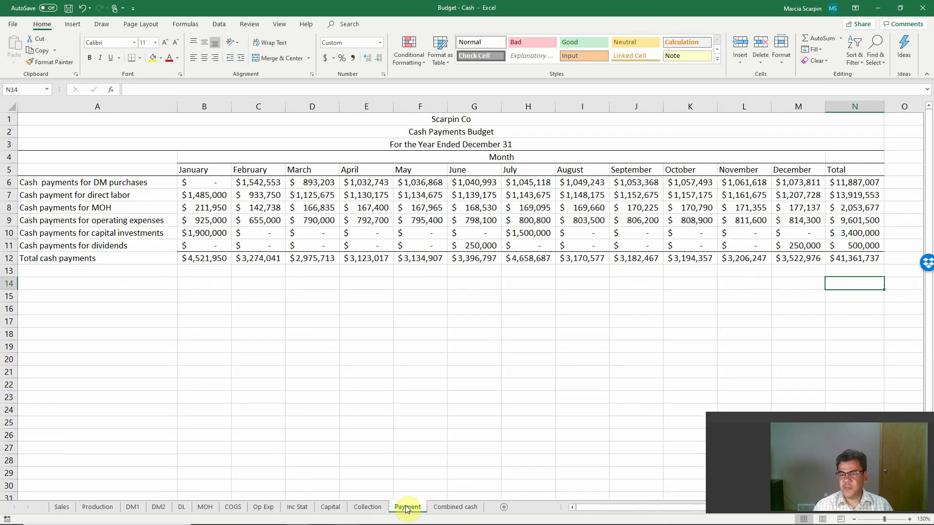
left_click(444, 508)
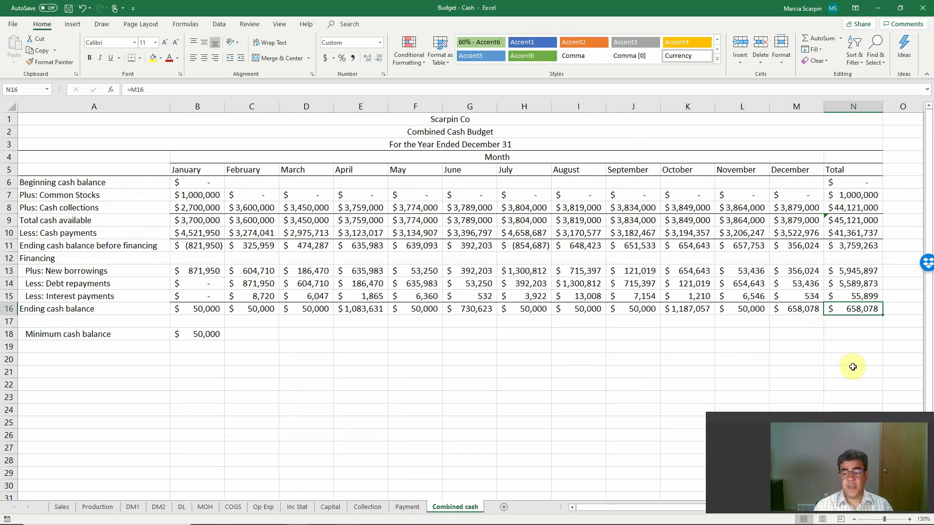
Link February's beginning cash balance in C6 to January's ending cash balance with +B16
left_click(265, 184)
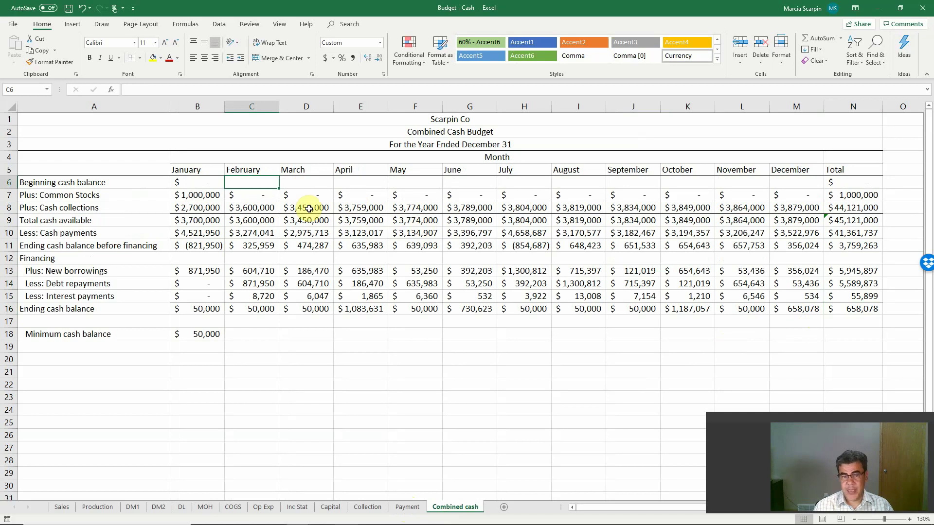
type("+")
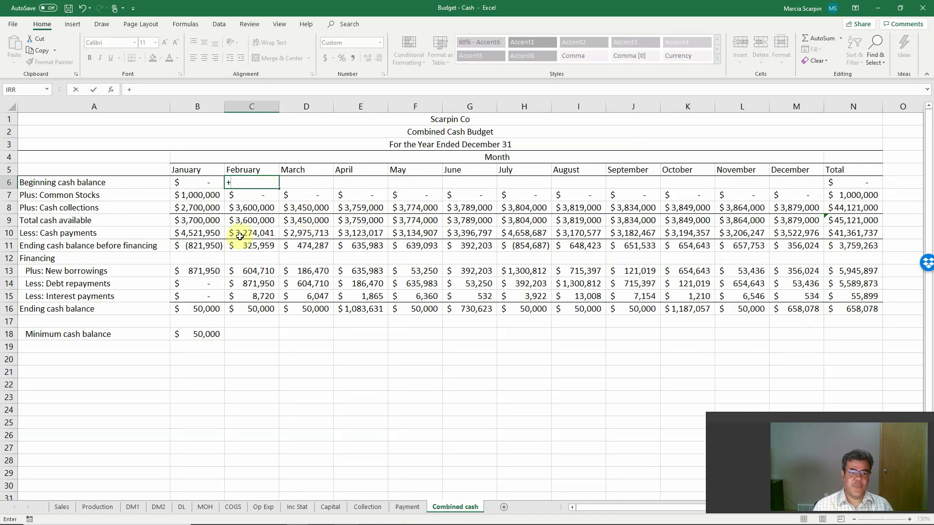
left_click(192, 310)
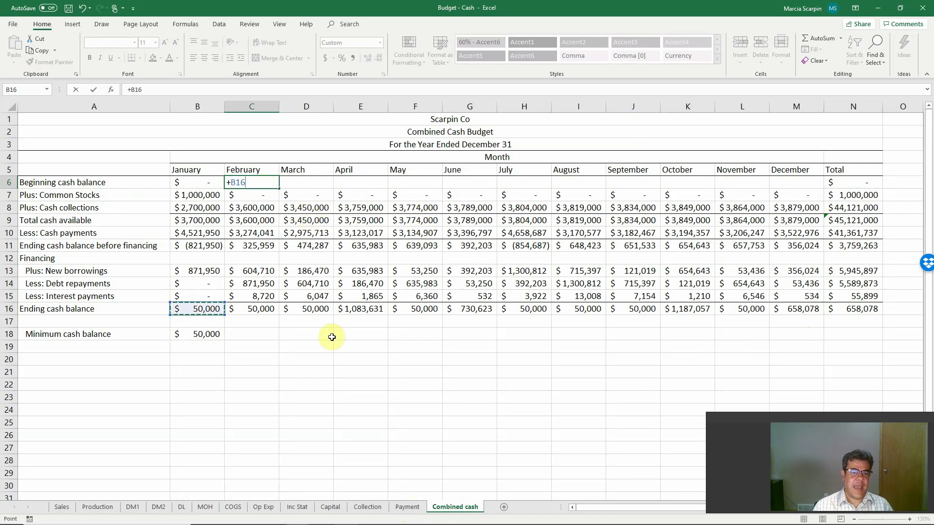
key("Return")
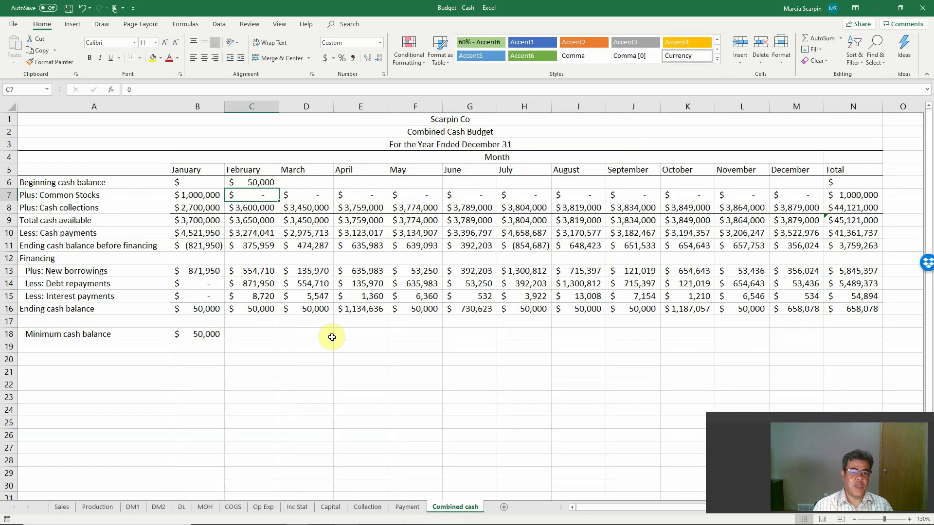
Copy February's beginning cash balance formula from C6 across the remaining months through December, M6
key("Up")
key("ctrl+c")
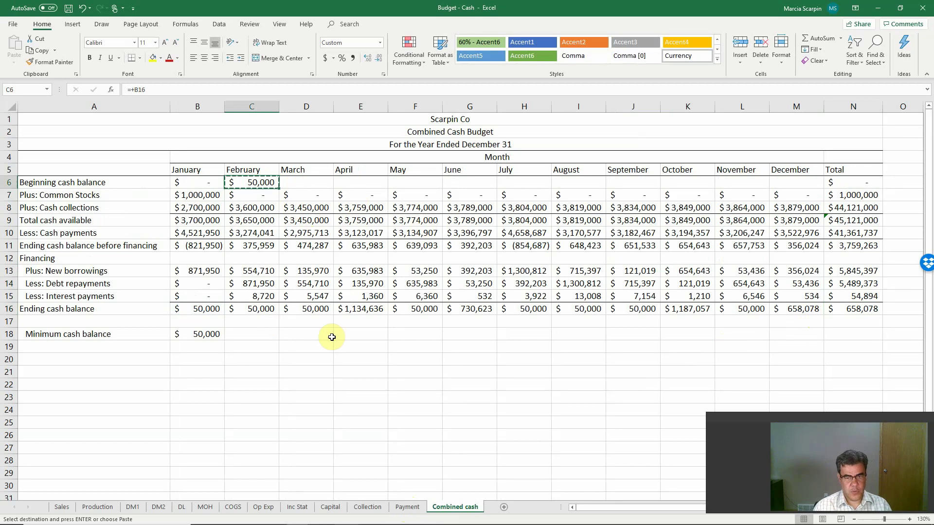
key("shift+Right")
key("shift+Right")
key("shift+Right")
key("shift+Right")
key("shift+Right")
key("shift+Right")
key("shift+Right")
key("shift+Right")
key("shift+Right")
key("shift+Right")
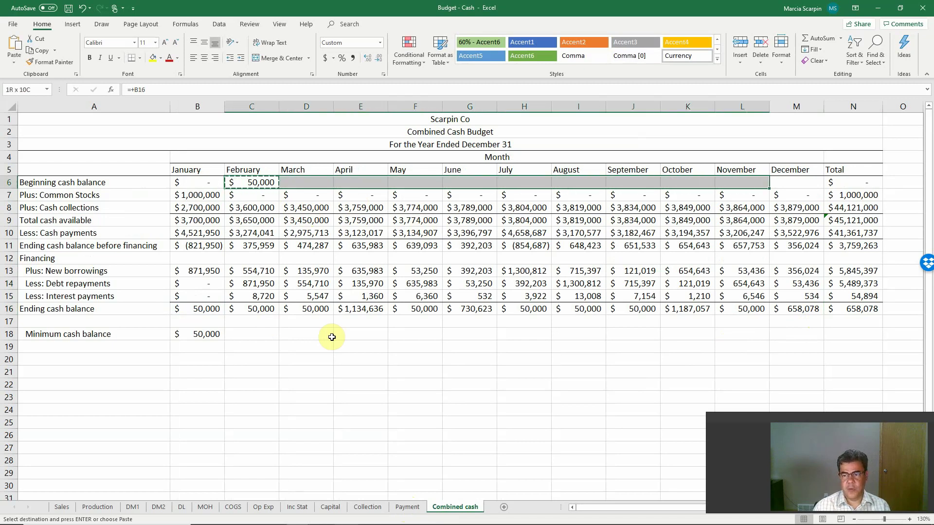
key("Return")
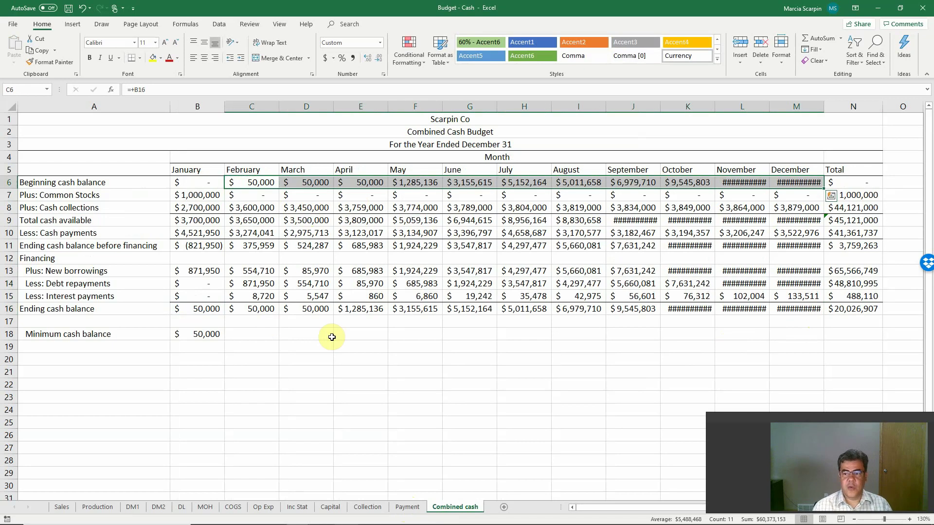
Auto-fit the widths of all columns on the Combined cash sheet to their contents
left_click(9, 106)
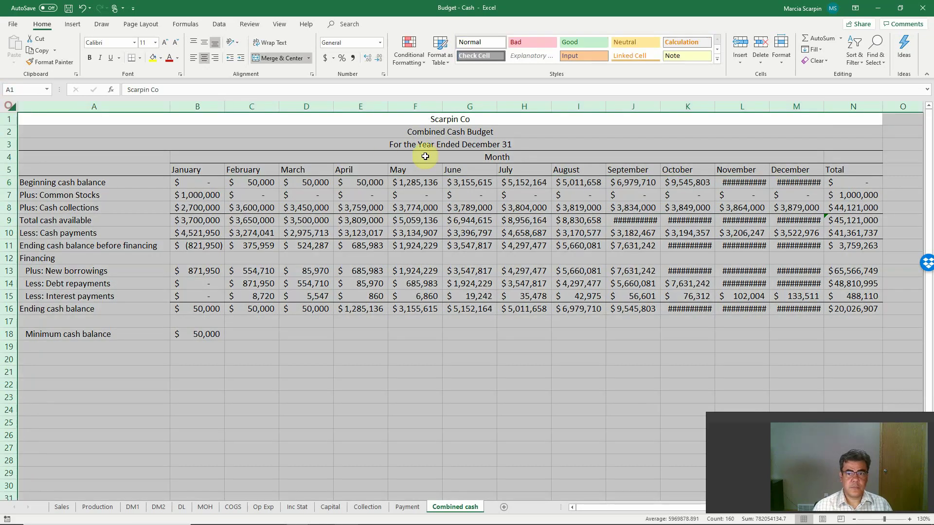
double_click(552, 104)
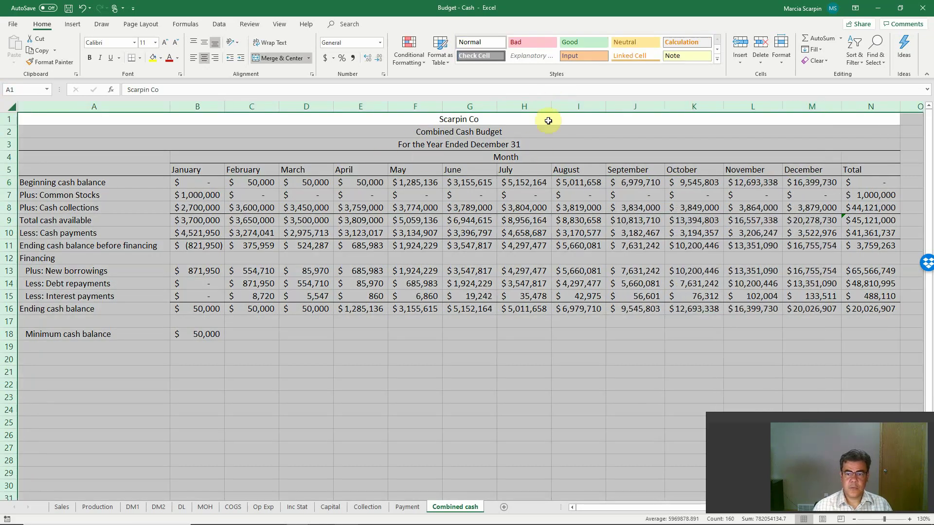
left_click(296, 283)
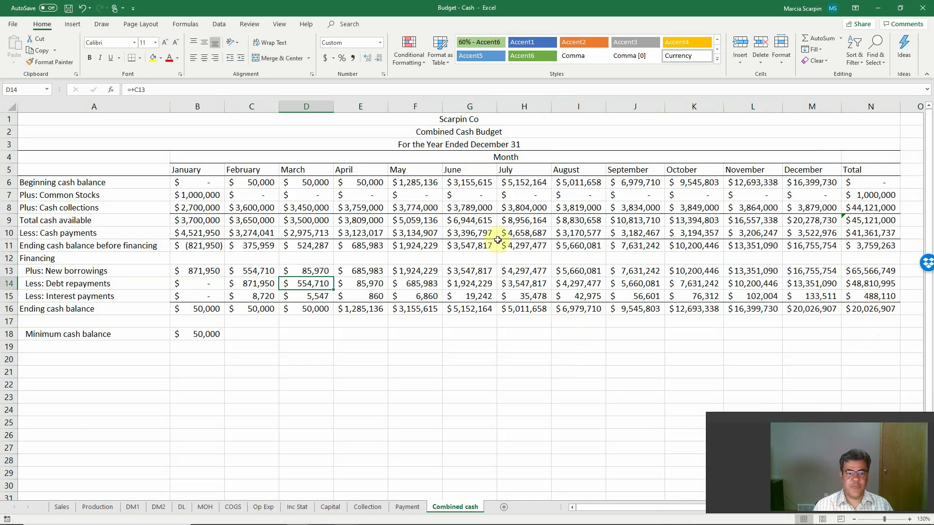
Check April's new borrowings formula, and set the value-if-false argument of January's IF formula in B13 to 0
left_click(357, 268)
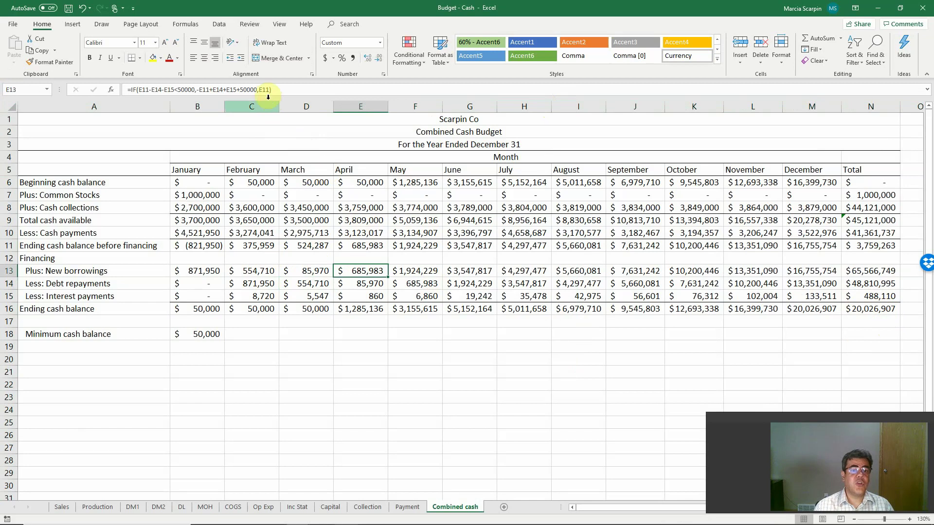
left_click(216, 268)
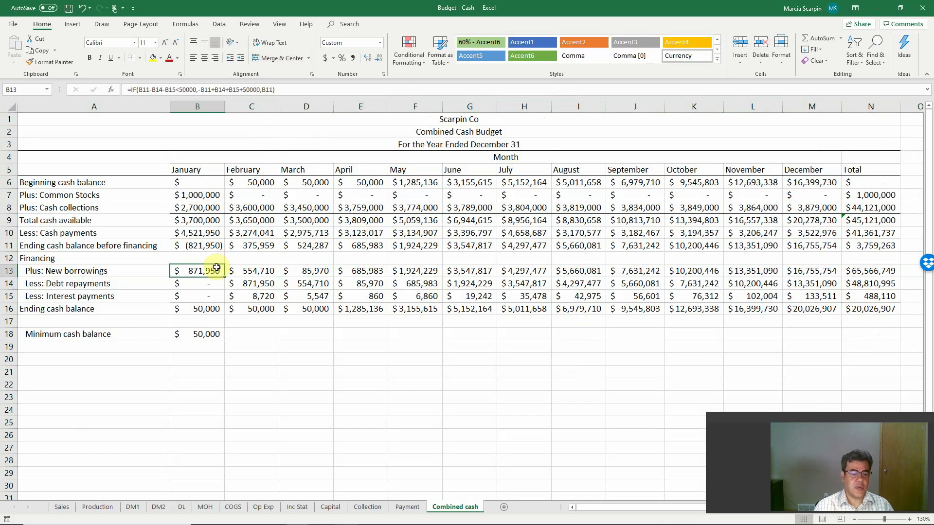
double_click(216, 267)
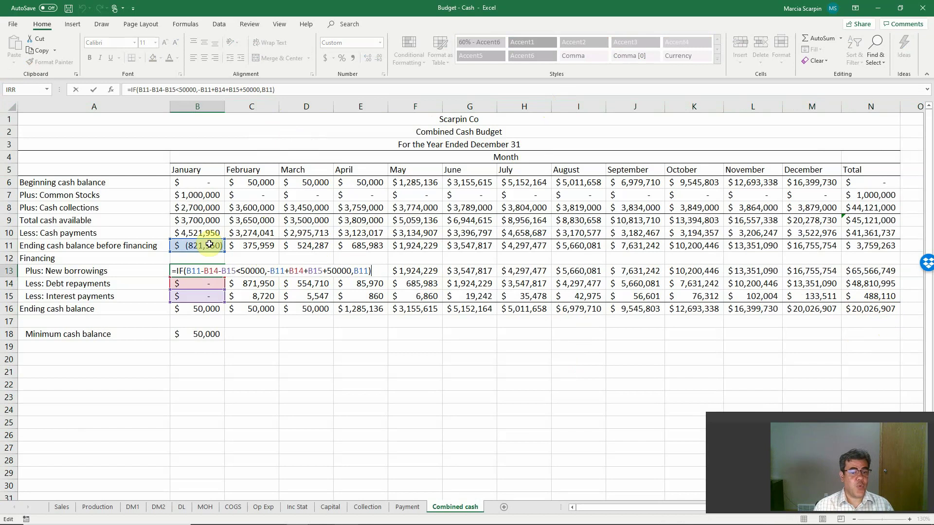
double_click(361, 271)
type("1")
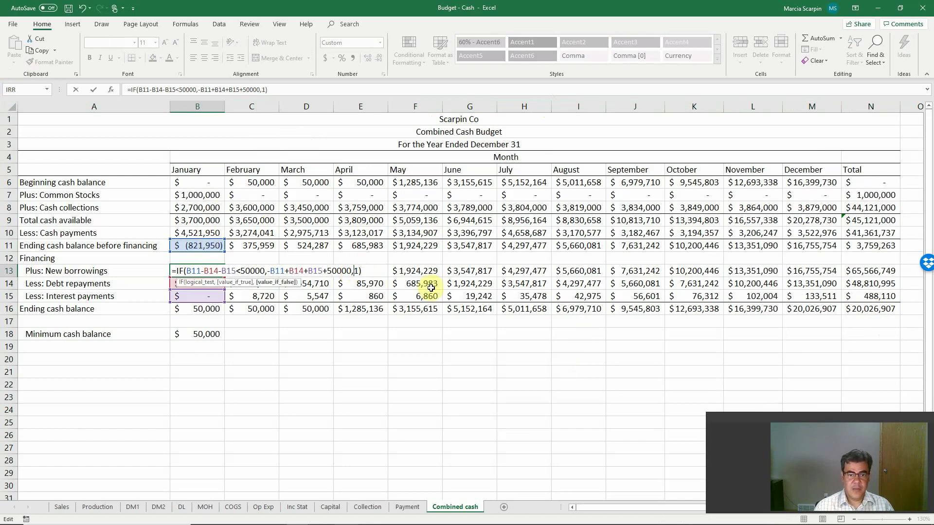
key("BackSpace")
type("0")
key("Return")
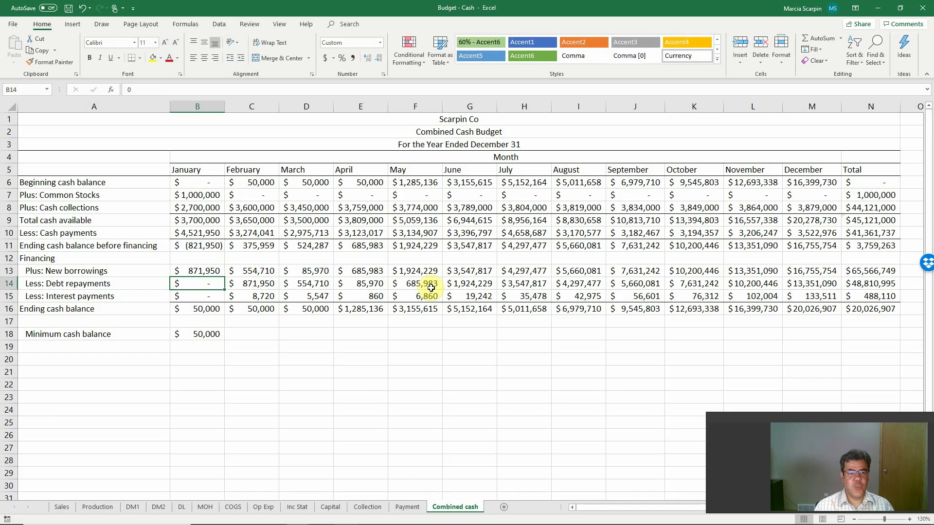
Copy January's revised new borrowings formula from B13 across every month through December, M13
key("Up")
key("ctrl+c")
key("shift+Right")
key("shift+Right")
key("shift+Right")
key("shift+Right")
key("shift+Right")
key("shift+Right")
key("shift+Right")
key("shift+Right")
key("shift+Right")
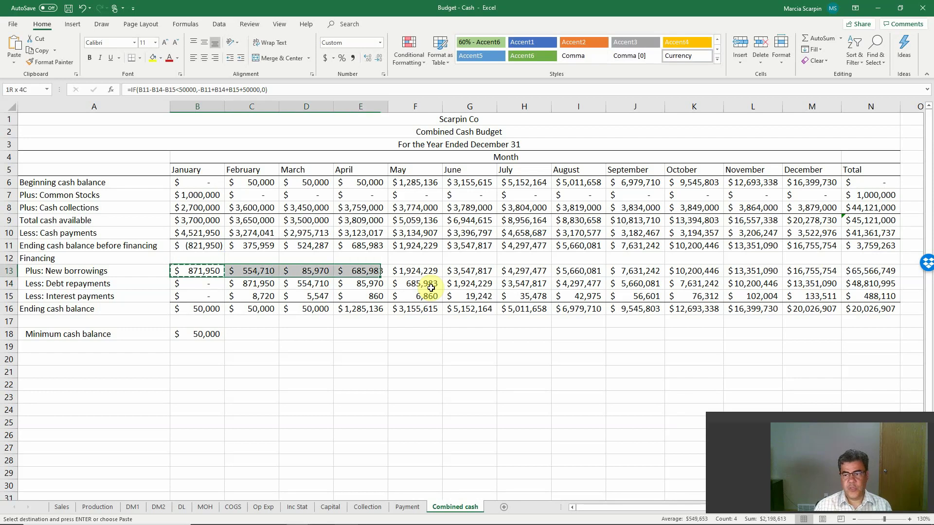
key("shift+Right")
key("shift+Right")
key("Return")
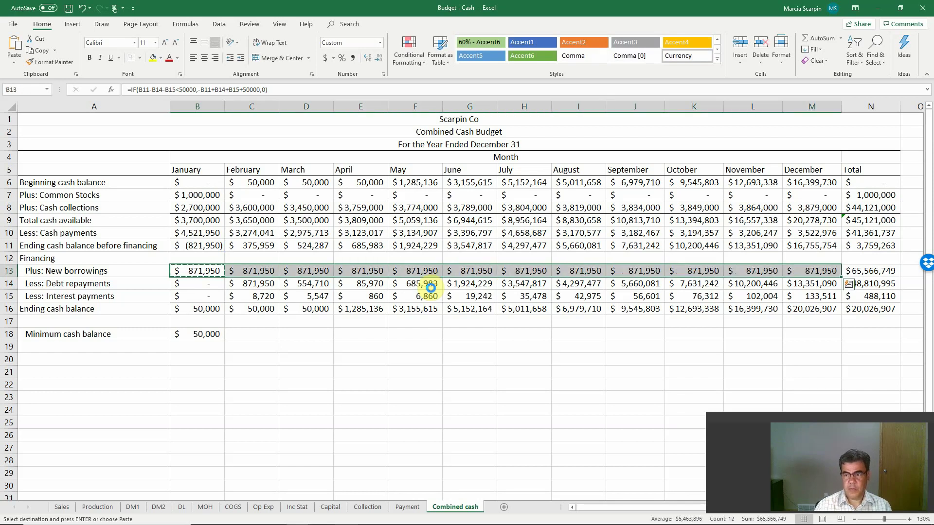
Review the new borrowings formulas month by month from February to December, and check the total ending cash balance in N16
key("Right")
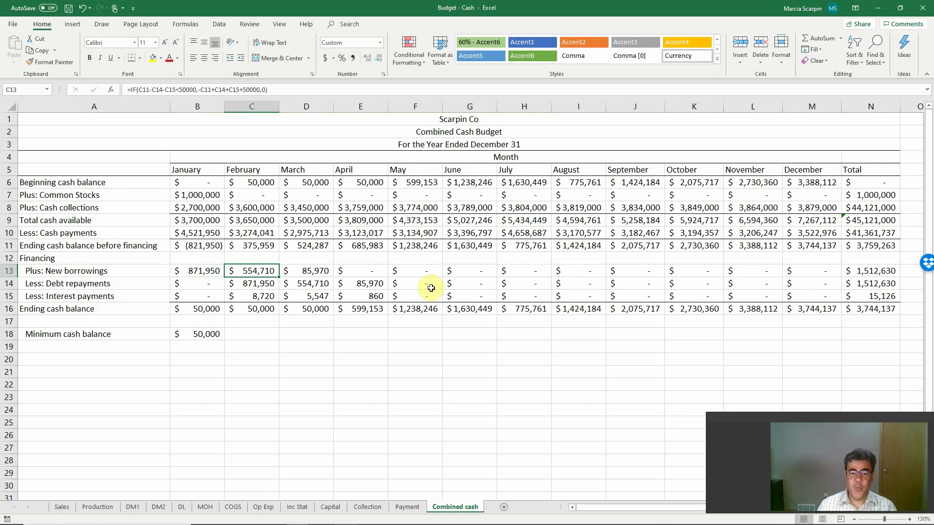
key("Right")
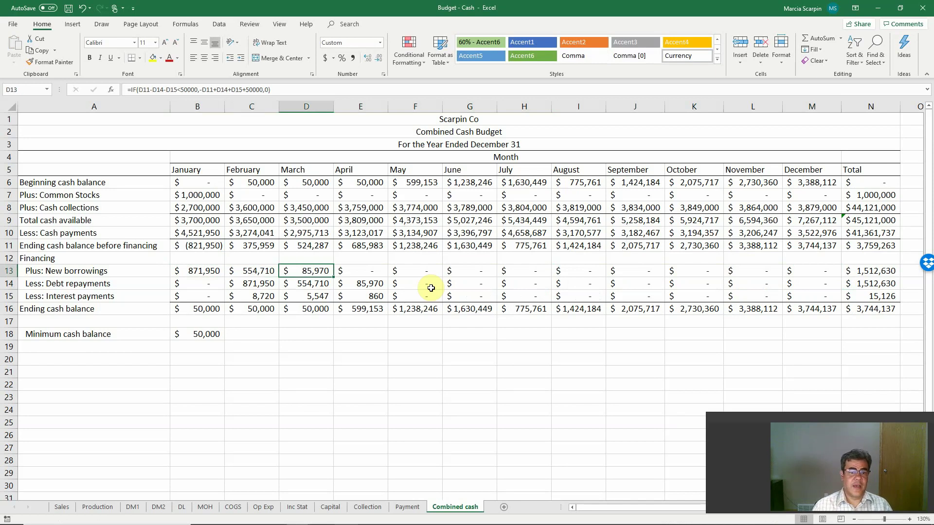
key("Left")
key("Left")
key("Right")
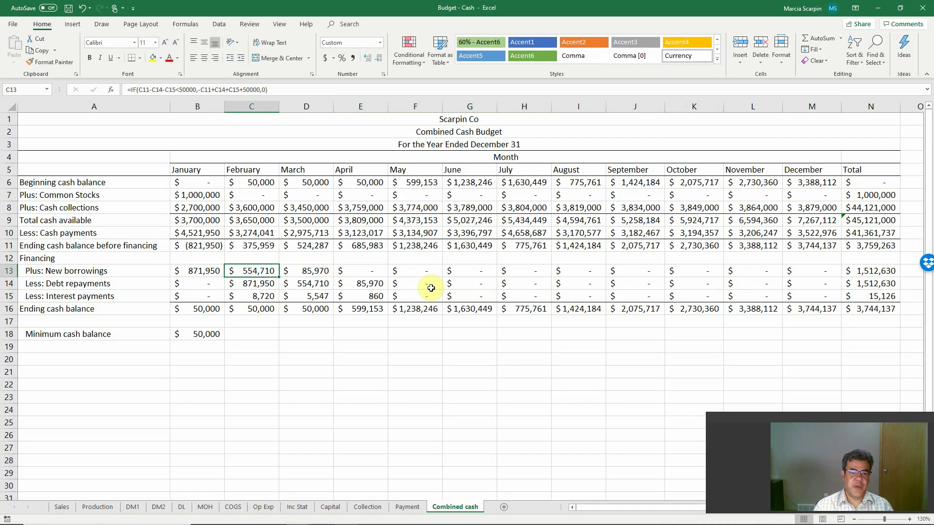
key("Right")
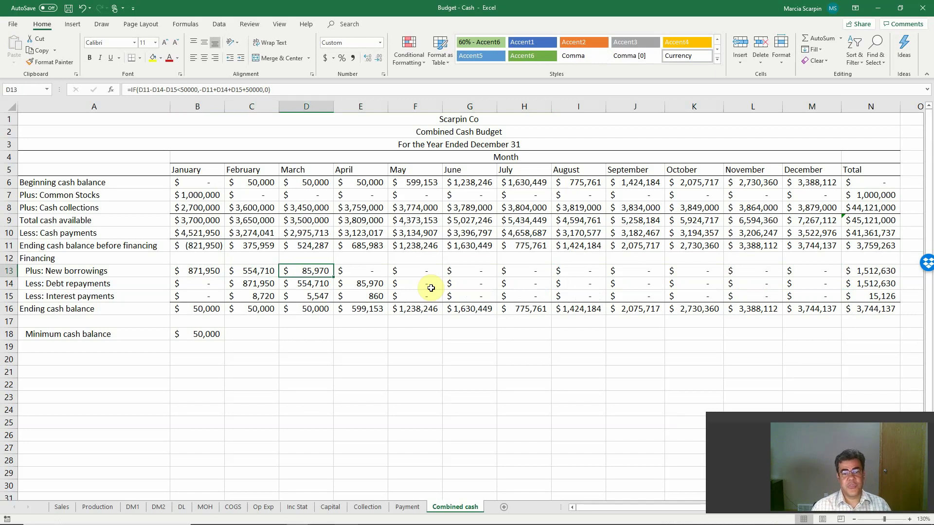
key("Right")
key("Right")
key("Right")
key("Right")
key("Right")
key("Right")
key("Right")
key("Right")
key("Right")
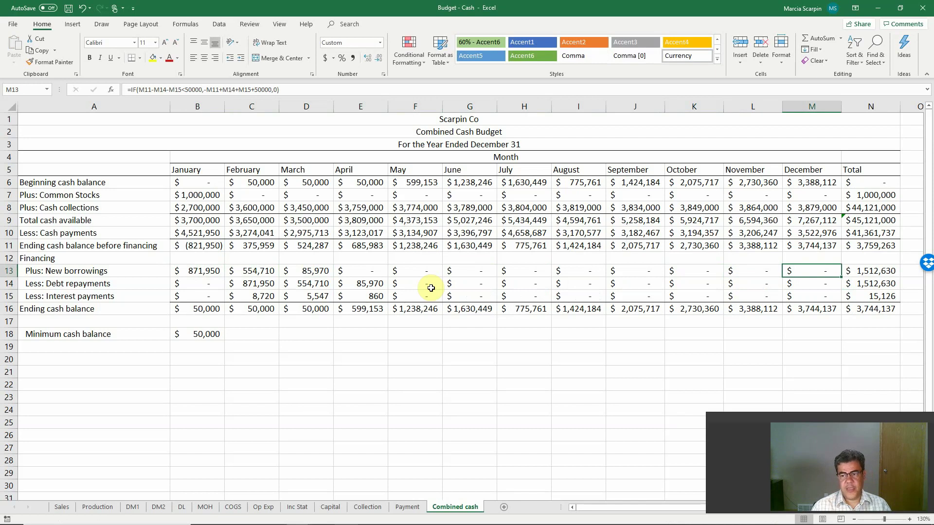
key("Right")
key("Down")
key("Down")
key("Down")
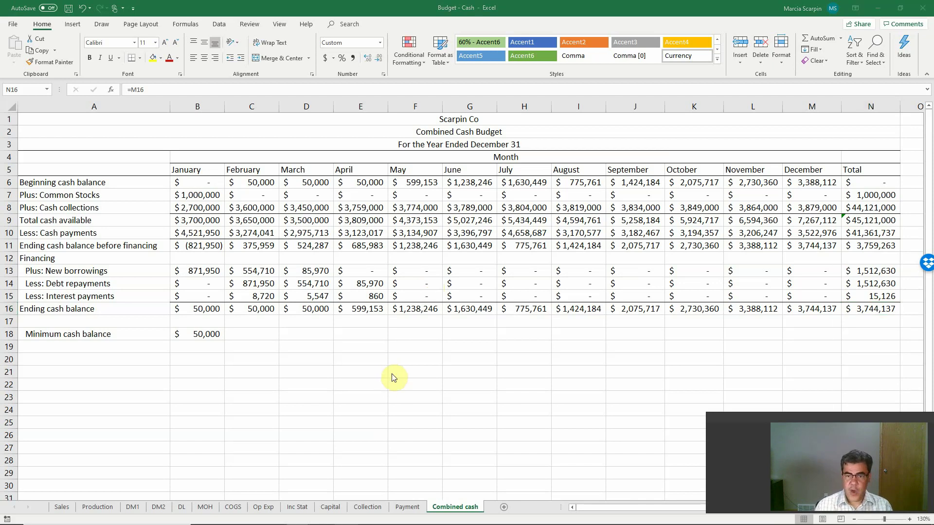
Switch to the 42 - Cash Budget PowerPoint slide show and advance to the closing Thank you slide
key("alt+Tab")
key("Tab")
key("Tab")
key("Tab")
key("Tab")
key("Tab")
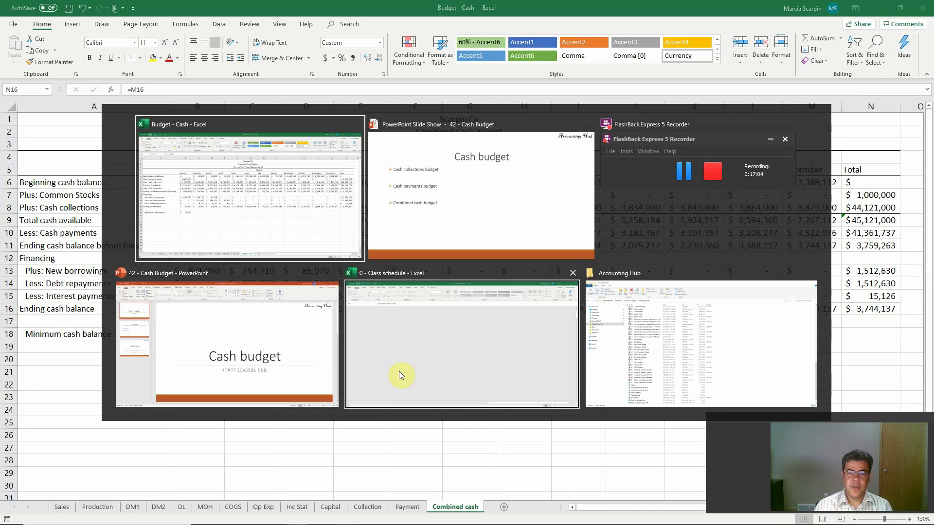
key("Tab")
left_click(438, 329)
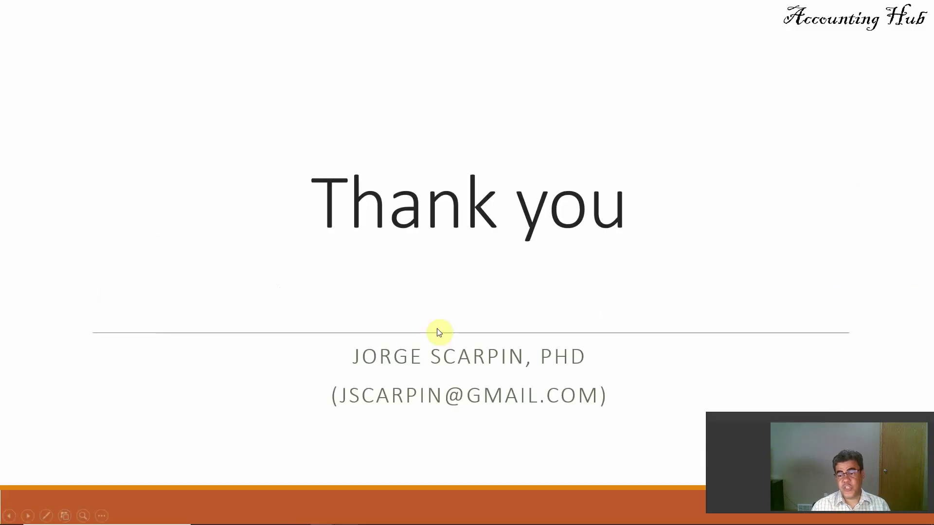